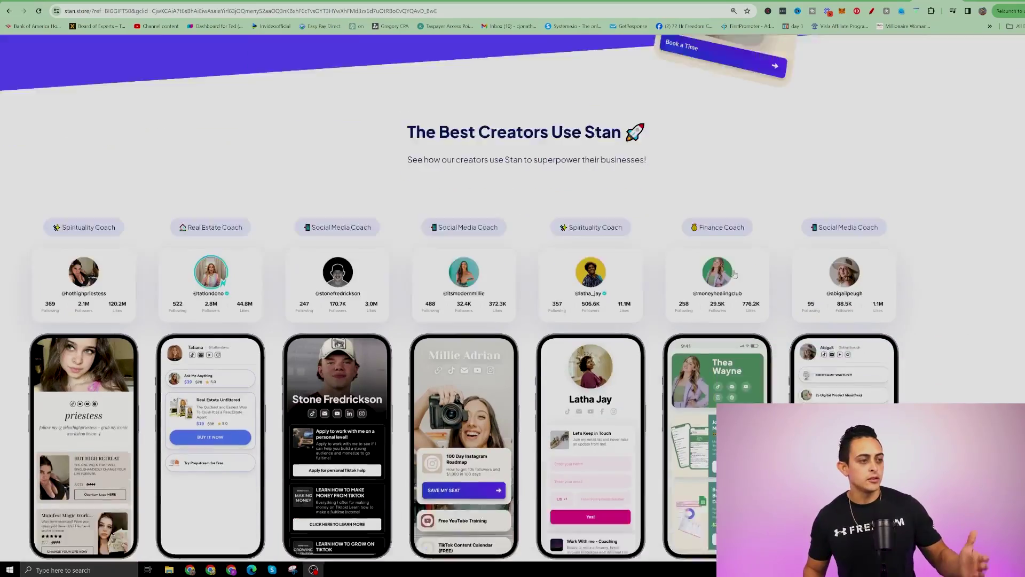
{"action": "scroll", "coordinate": [736, 273], "scroll_direction": "down", "scroll_amount": 3}
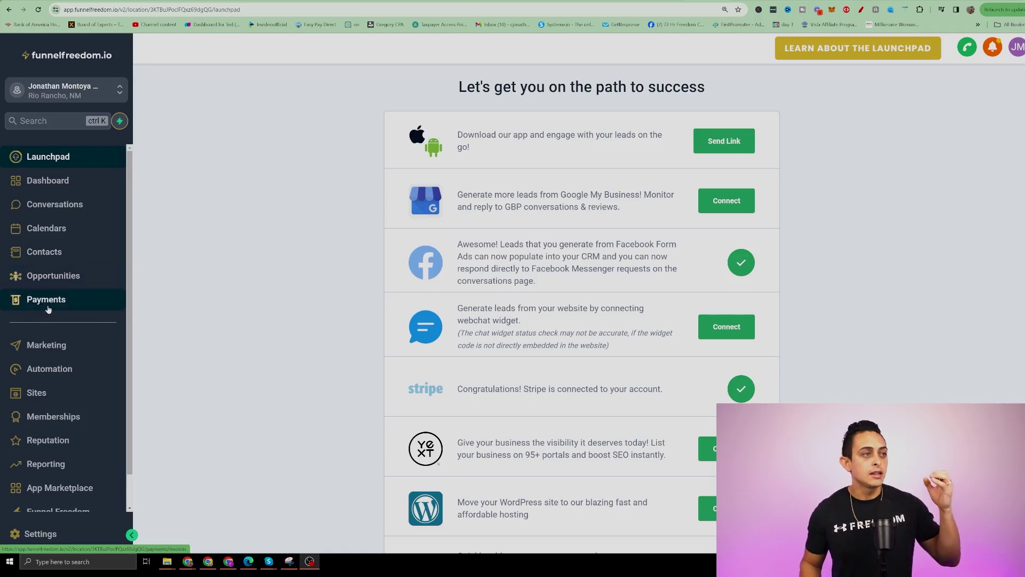
Open the payment integrations and look through the available NMI, Authorize.net, Stripe and PayPal options.
{"action": "left_click", "coordinate": [47, 302]}
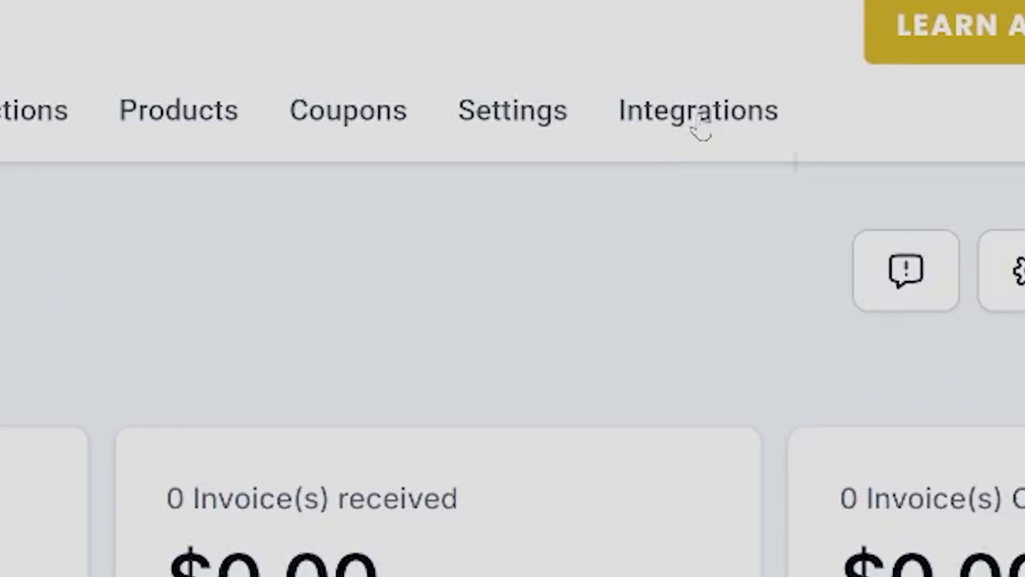
{"action": "left_click", "coordinate": [759, 75]}
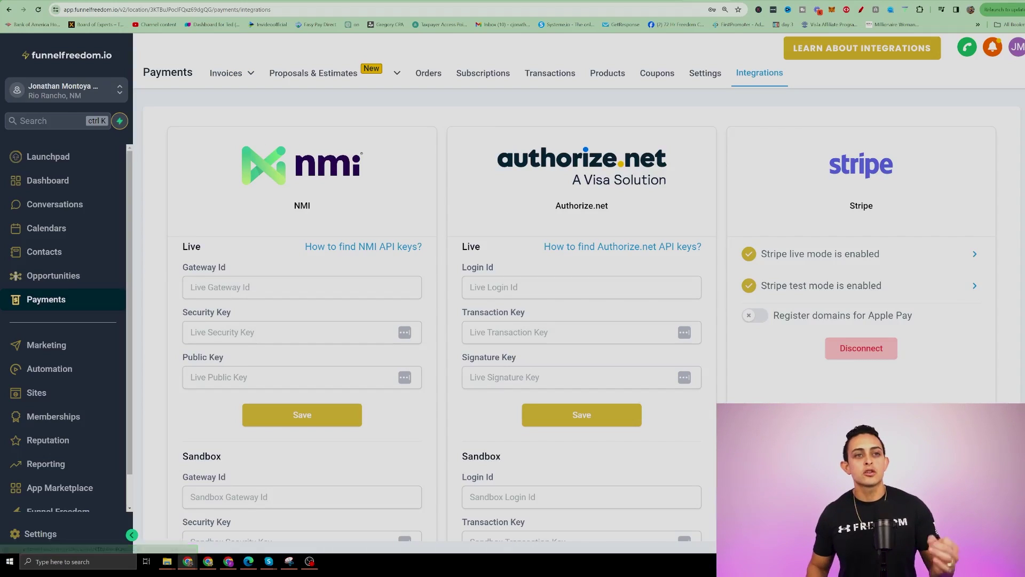
{"action": "scroll", "coordinate": [924, 162], "scroll_direction": "down", "scroll_amount": 5}
{"action": "scroll", "coordinate": [333, 353], "scroll_direction": "down", "scroll_amount": 3}
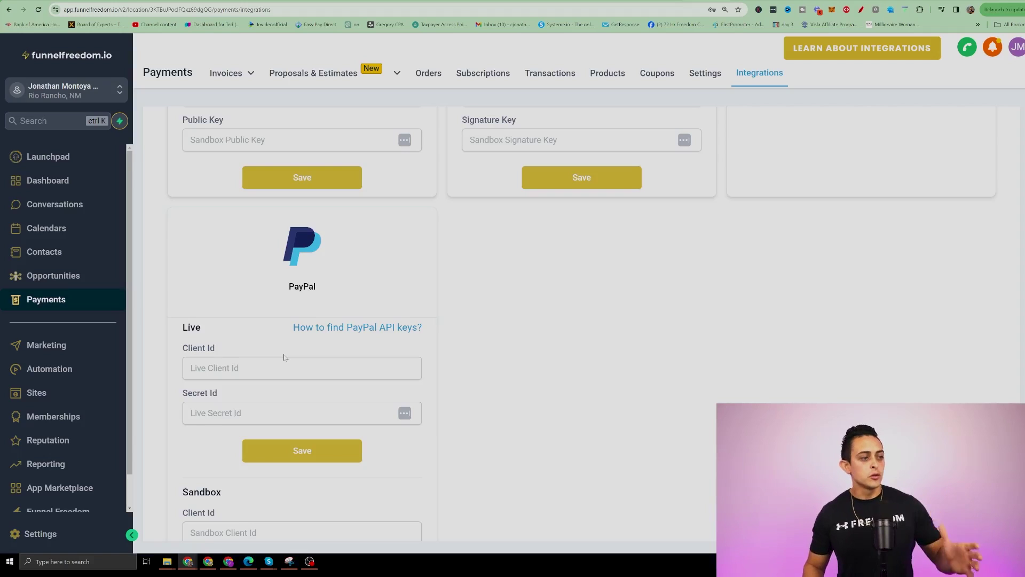
{"action": "scroll", "coordinate": [285, 357], "scroll_direction": "up", "scroll_amount": 9}
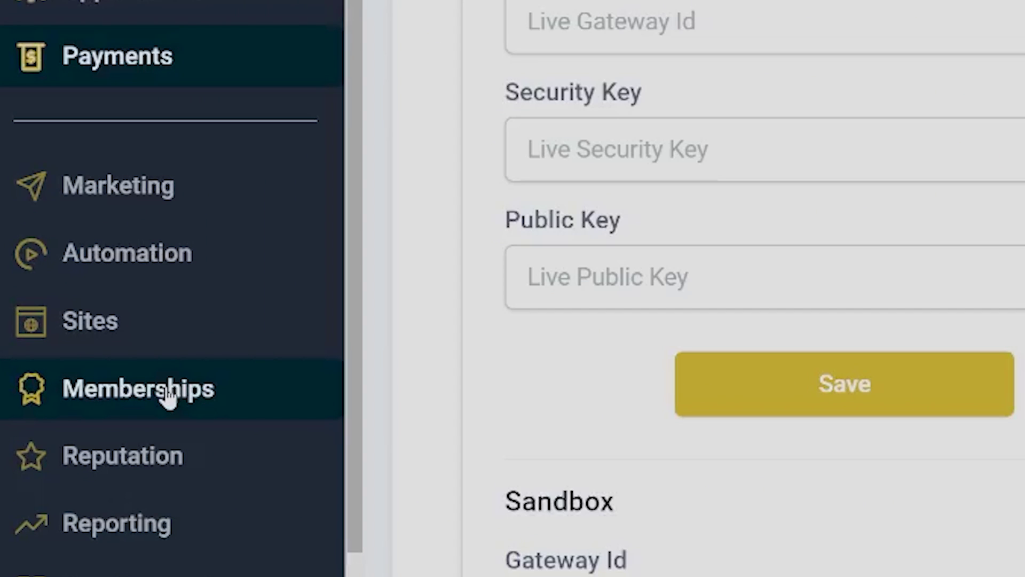
Open the list of course products in the Memberships area.
{"action": "left_click", "coordinate": [168, 395]}
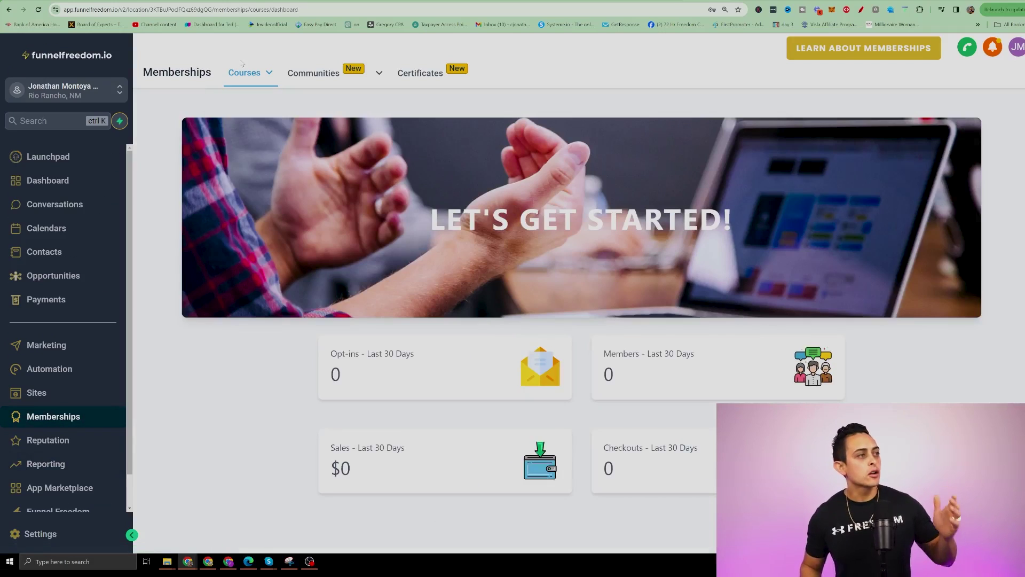
{"action": "left_click", "coordinate": [245, 75]}
{"action": "left_click", "coordinate": [244, 129]}
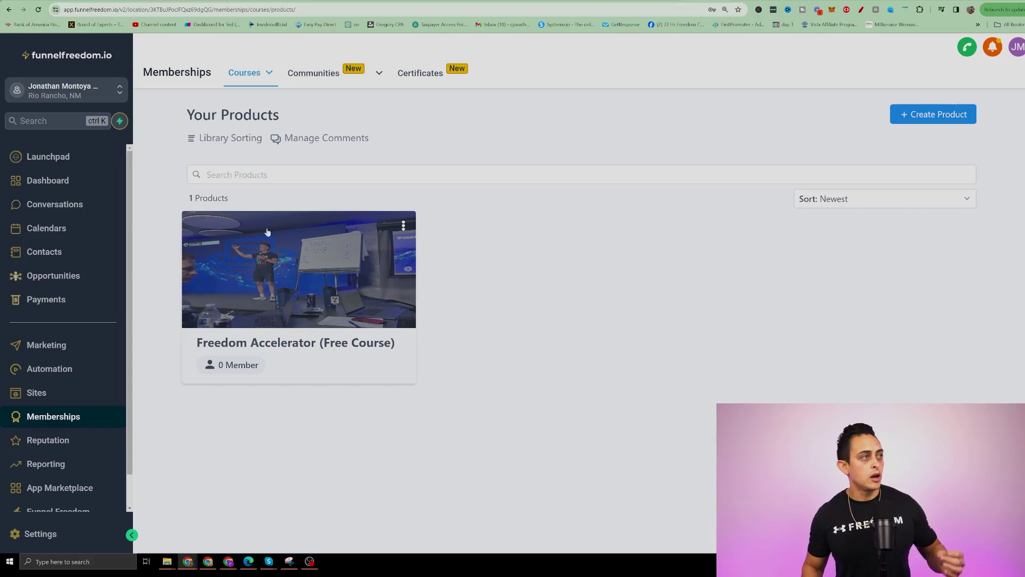
Start a new course offer titled "test offer course" that includes the Freedom Accelerator (Free Course) product.
{"action": "mouse_move", "coordinate": [246, 74]}
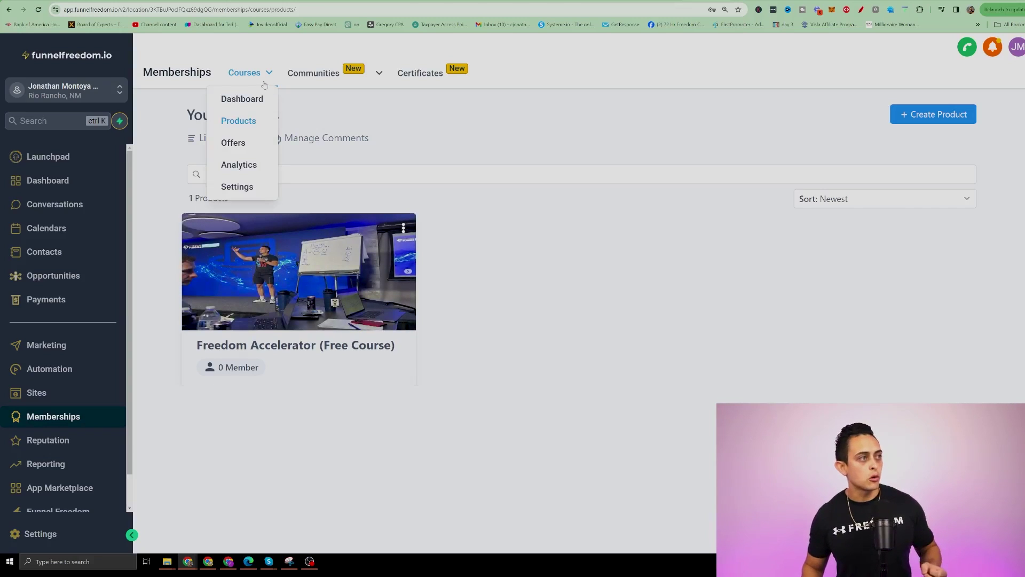
{"action": "left_click", "coordinate": [238, 149]}
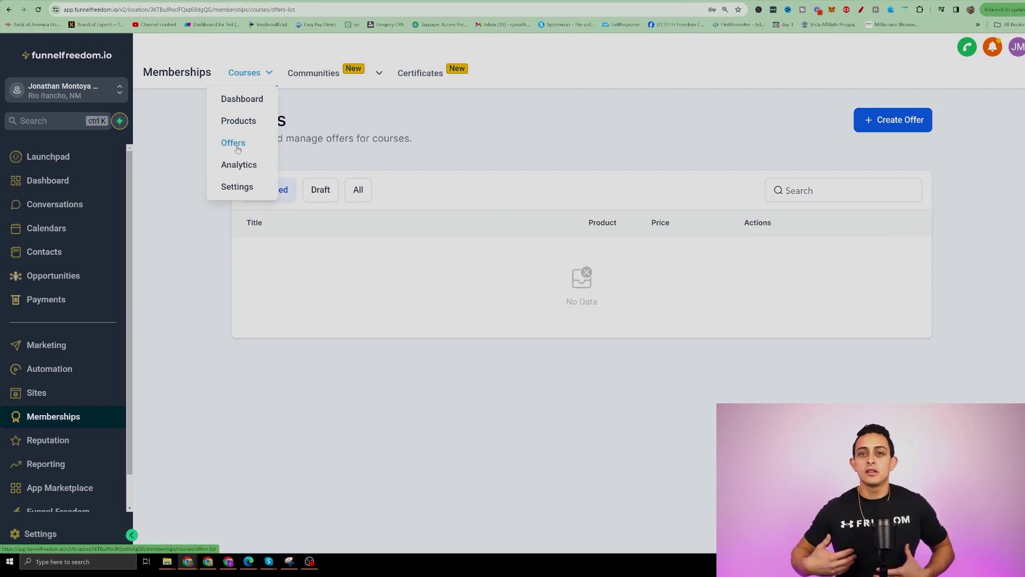
{"action": "left_click", "coordinate": [895, 124]}
{"action": "left_click", "coordinate": [454, 204]}
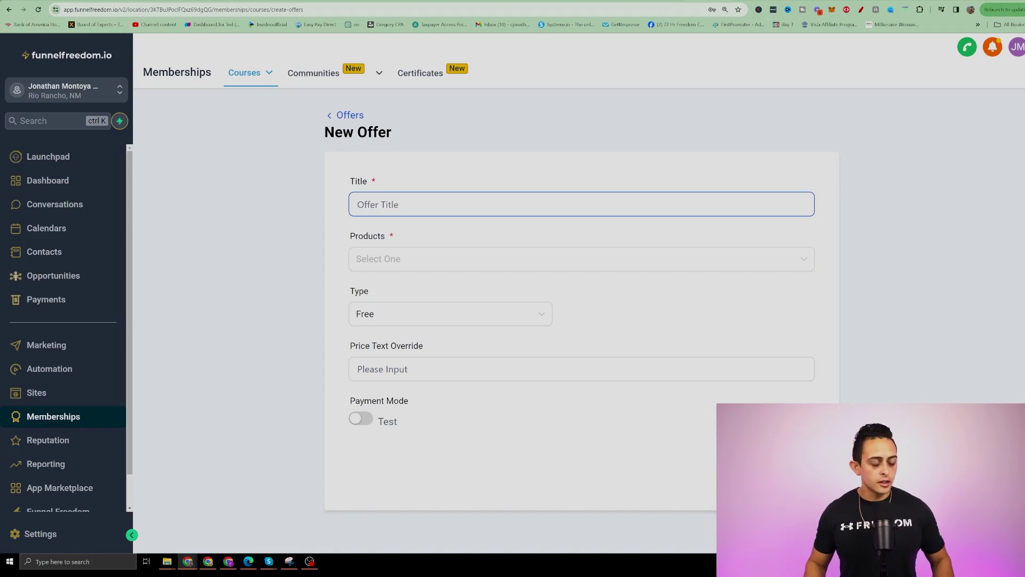
{"action": "type", "text": "test offer course"}
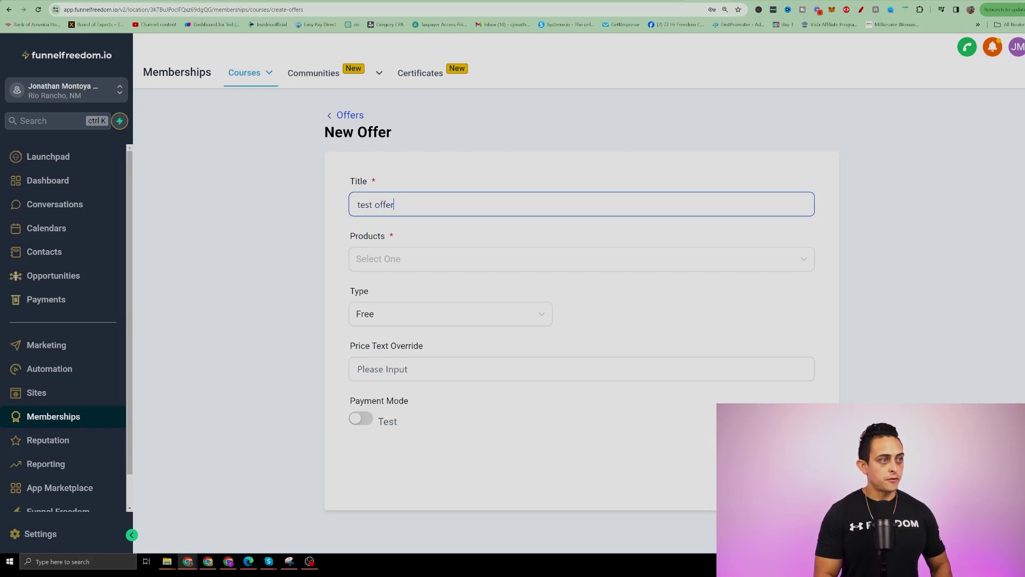
{"action": "left_click", "coordinate": [396, 259]}
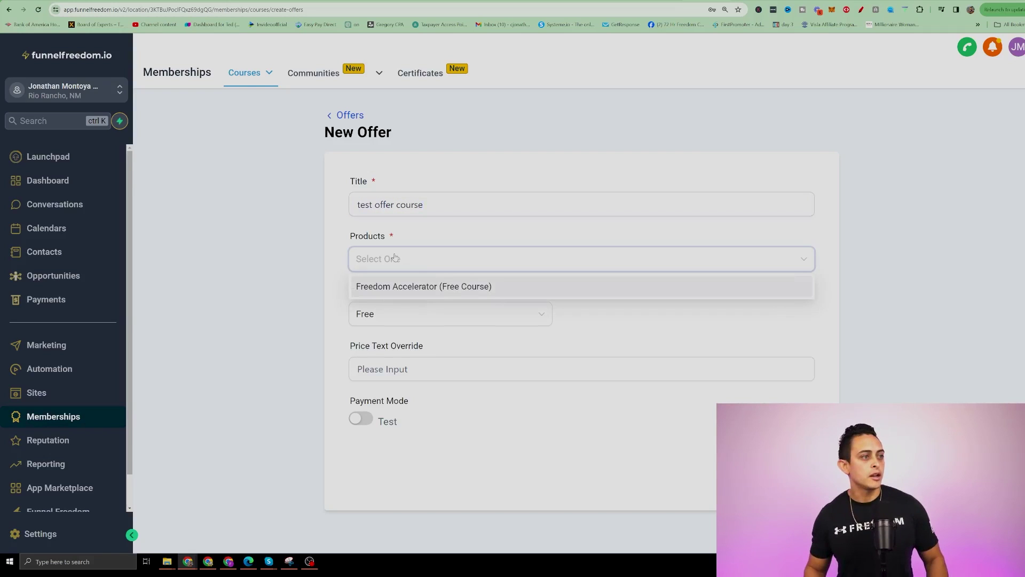
{"action": "left_click", "coordinate": [415, 290]}
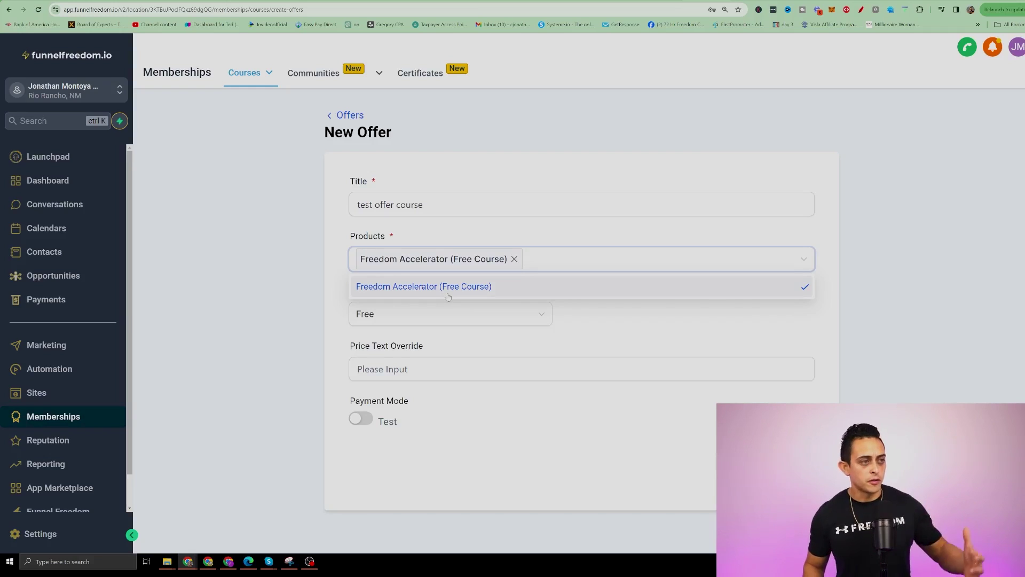
{"action": "left_click", "coordinate": [448, 299]}
Set the offer's type to One Time with an amount of 497 USD and create the offer.
{"action": "left_click", "coordinate": [436, 313]}
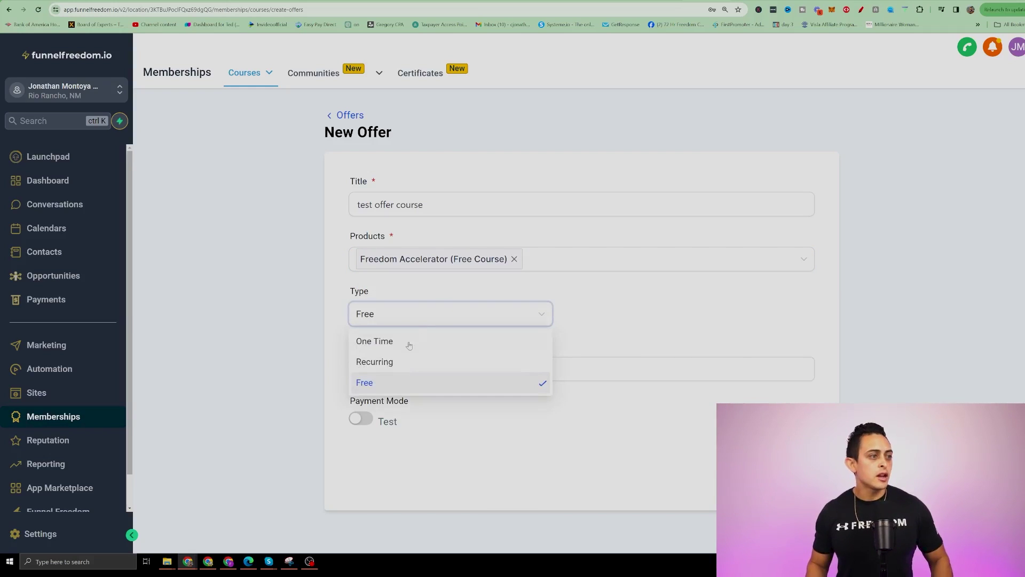
{"action": "left_click", "coordinate": [419, 342]}
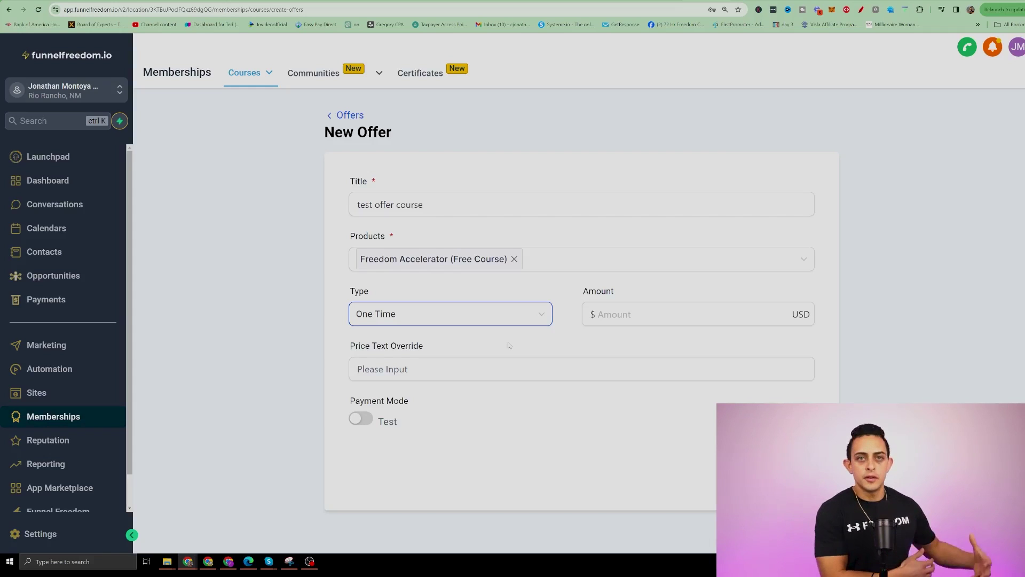
{"action": "left_click", "coordinate": [619, 314]}
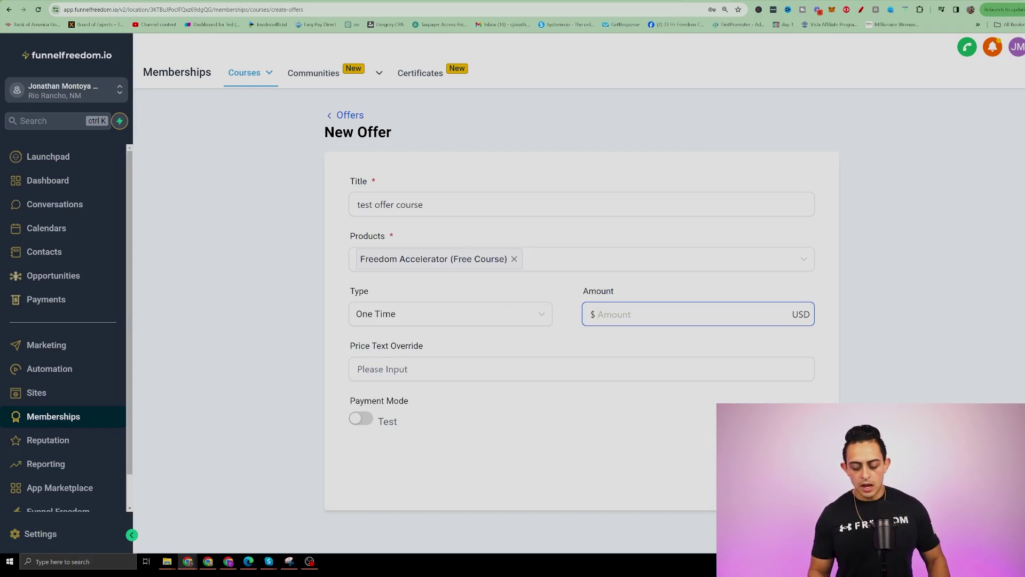
{"action": "type", "text": "497"}
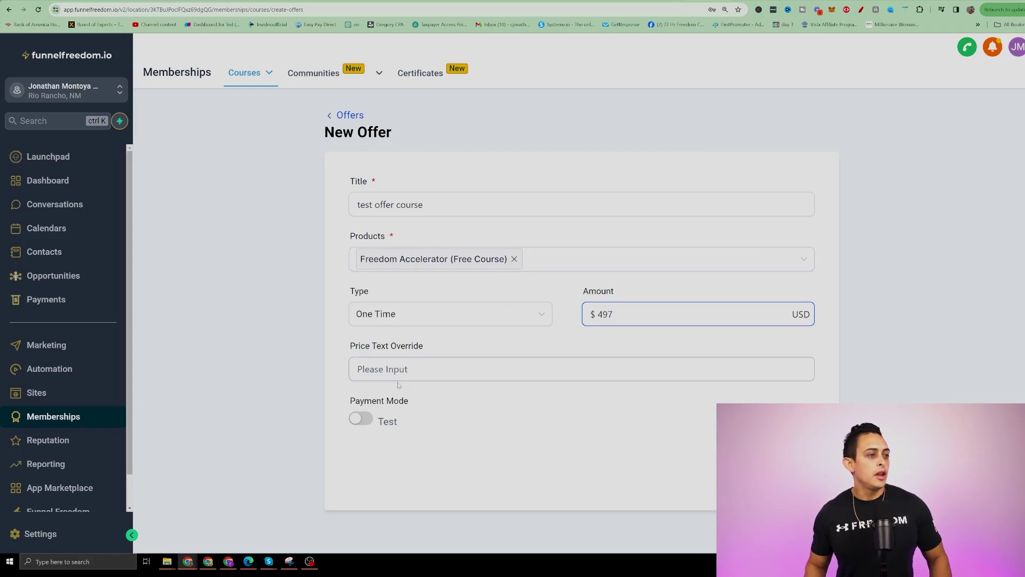
{"action": "left_click", "coordinate": [397, 375]}
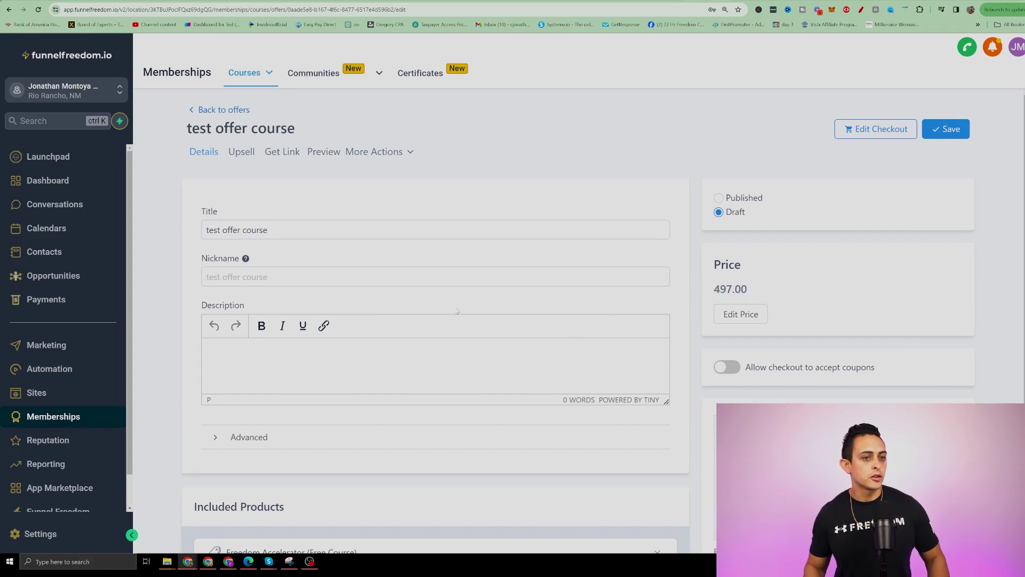
Change the new offer's status to Published, save it and return to the offers list.
{"action": "scroll", "coordinate": [815, 378], "scroll_direction": "down", "scroll_amount": 2}
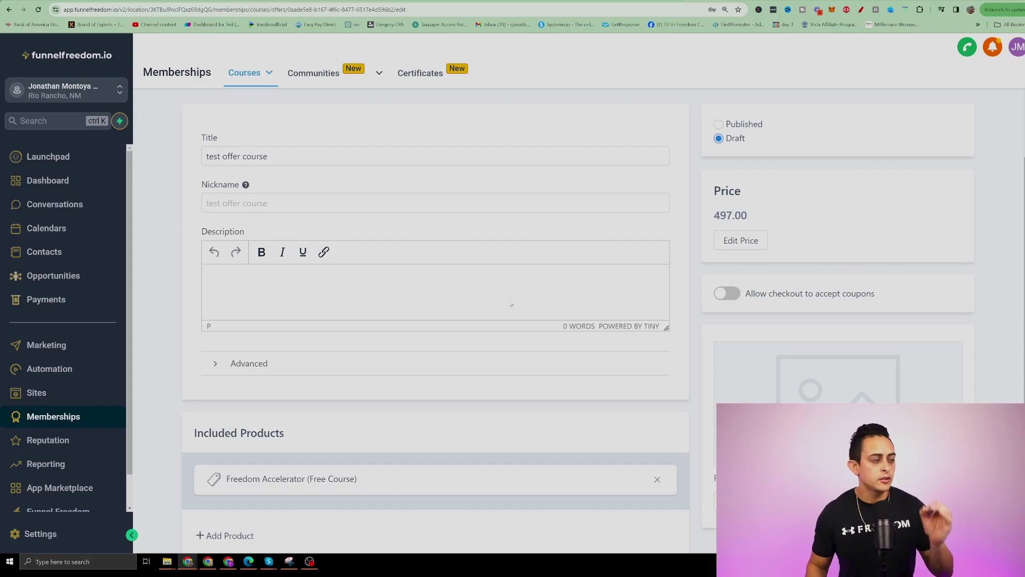
{"action": "scroll", "coordinate": [381, 339], "scroll_direction": "up", "scroll_amount": 2}
{"action": "left_click_drag", "start_coordinate": [769, 199], "coordinate": [712, 210]}
{"action": "double_click", "coordinate": [713, 211]}
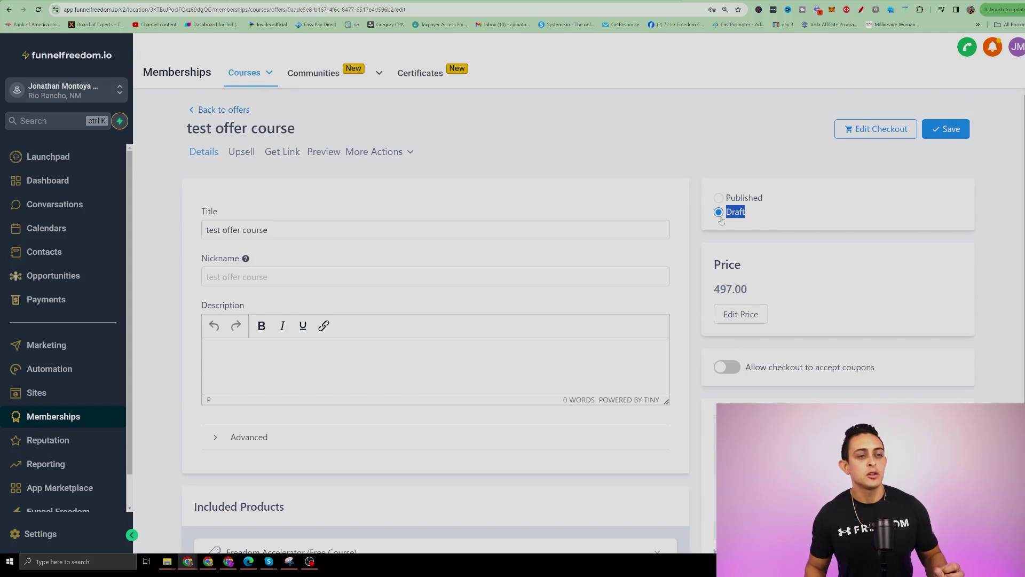
{"action": "left_click", "coordinate": [748, 199]}
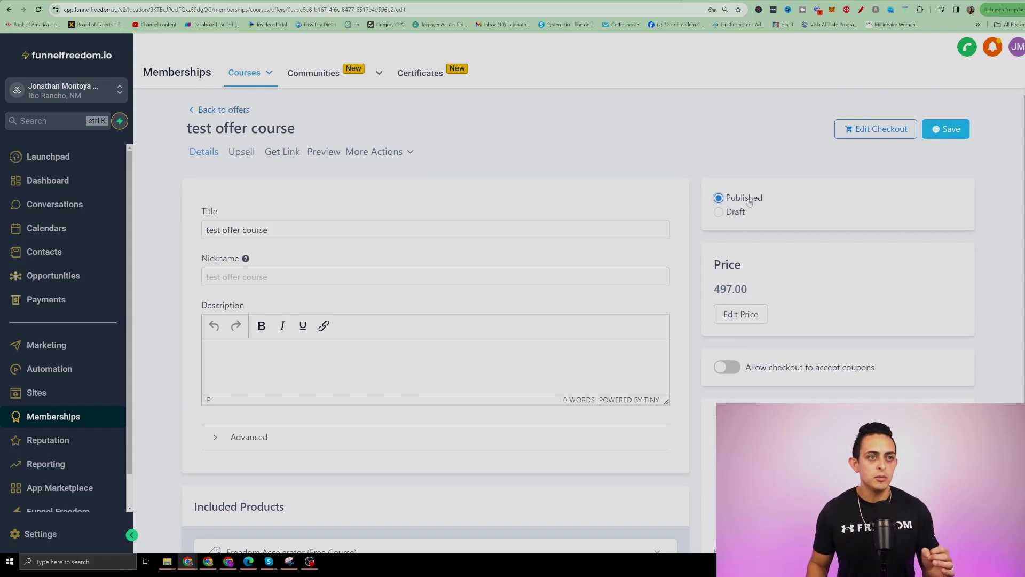
{"action": "left_click", "coordinate": [946, 129]}
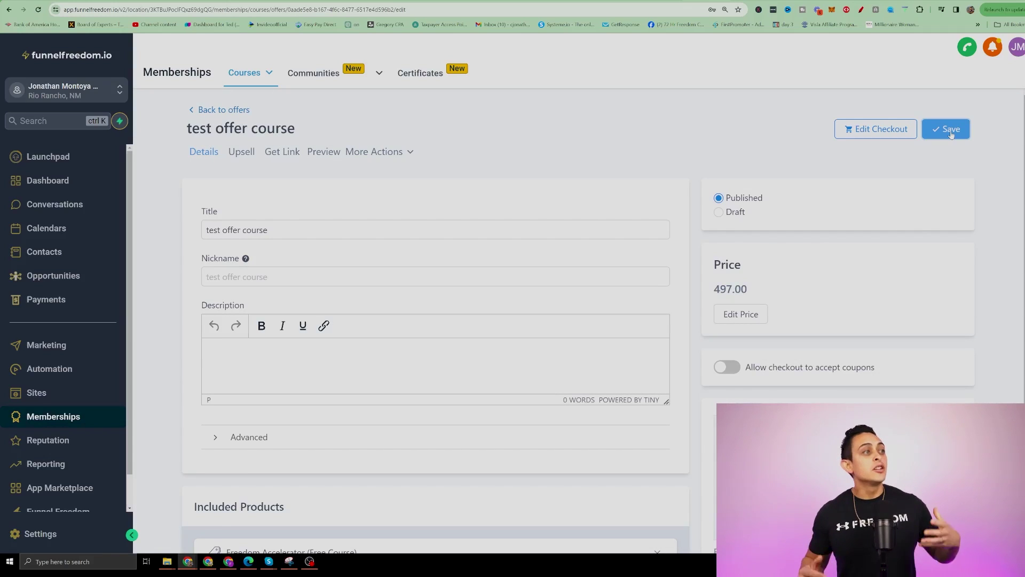
{"action": "left_click", "coordinate": [220, 110]}
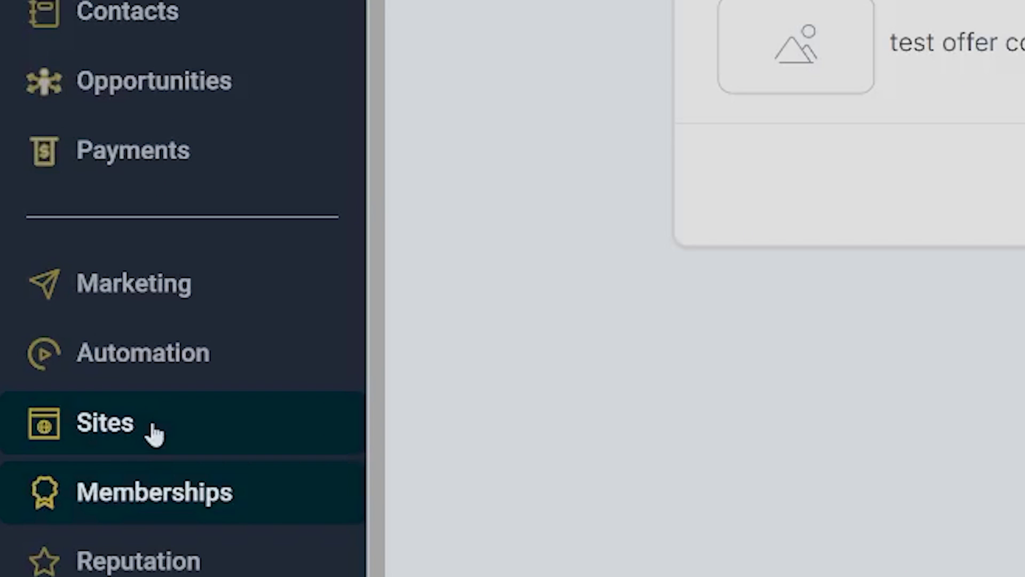
Start a new website from templates in the Sites area.
{"action": "left_click", "coordinate": [152, 426]}
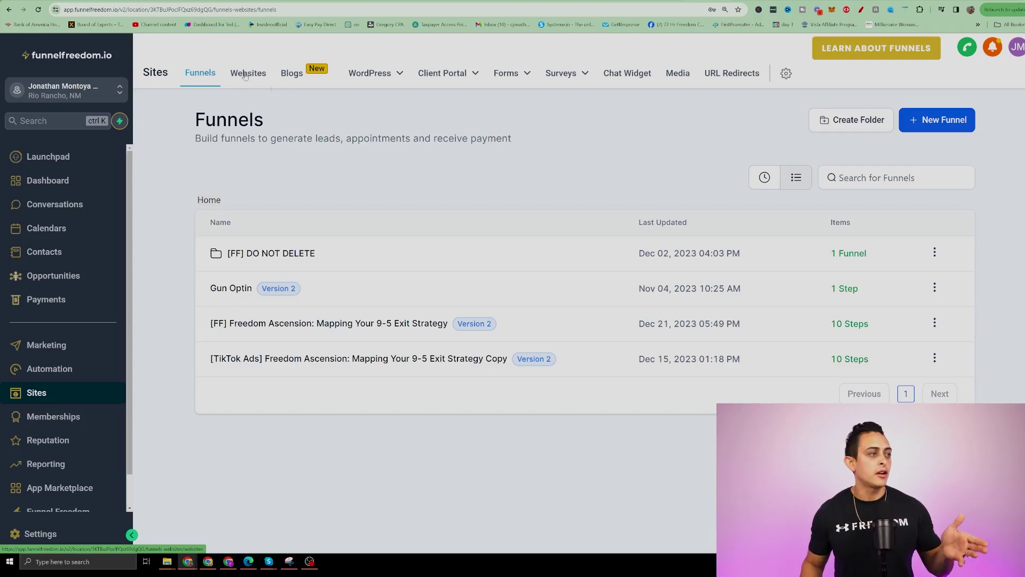
{"action": "left_click", "coordinate": [244, 74]}
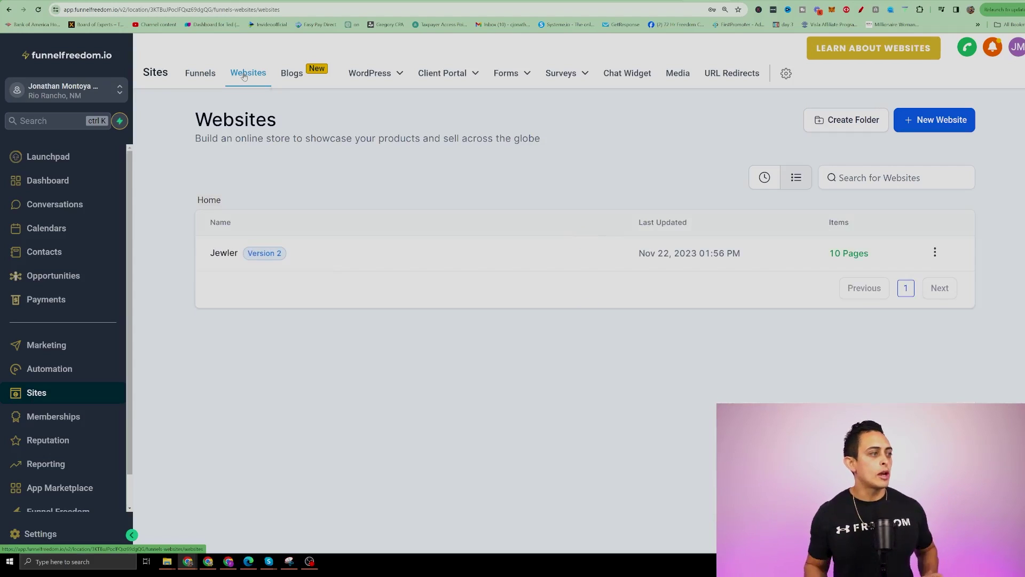
{"action": "left_click", "coordinate": [923, 119]}
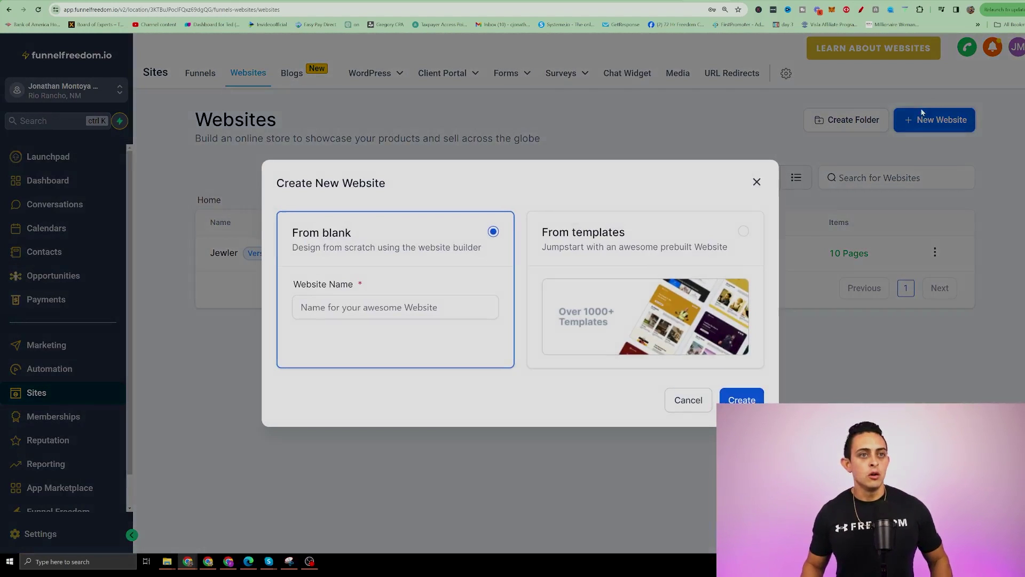
{"action": "left_click", "coordinate": [723, 229]}
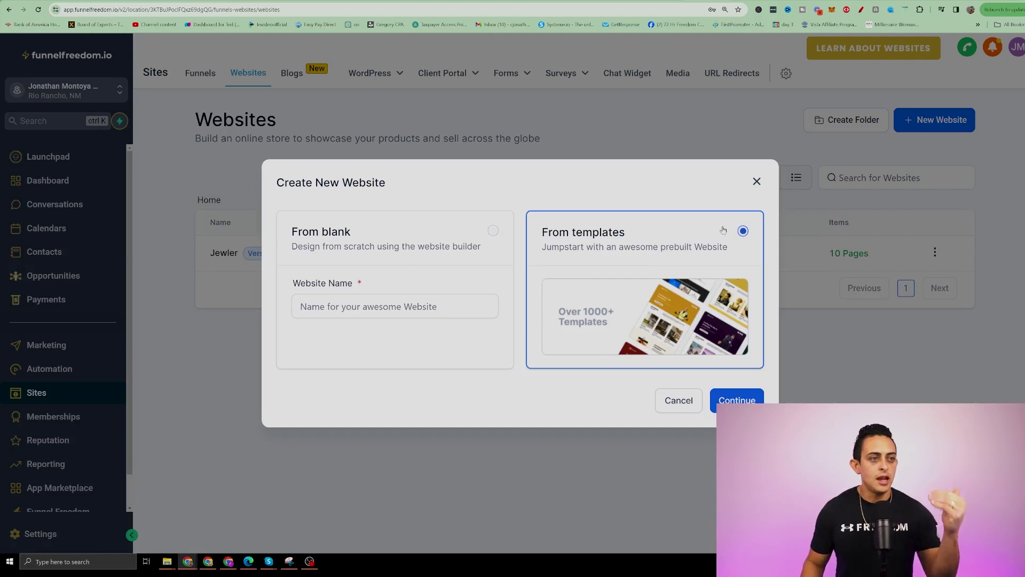
{"action": "left_click", "coordinate": [738, 400]}
Search the website template library for "linktree".
{"action": "left_click", "coordinate": [717, 134]}
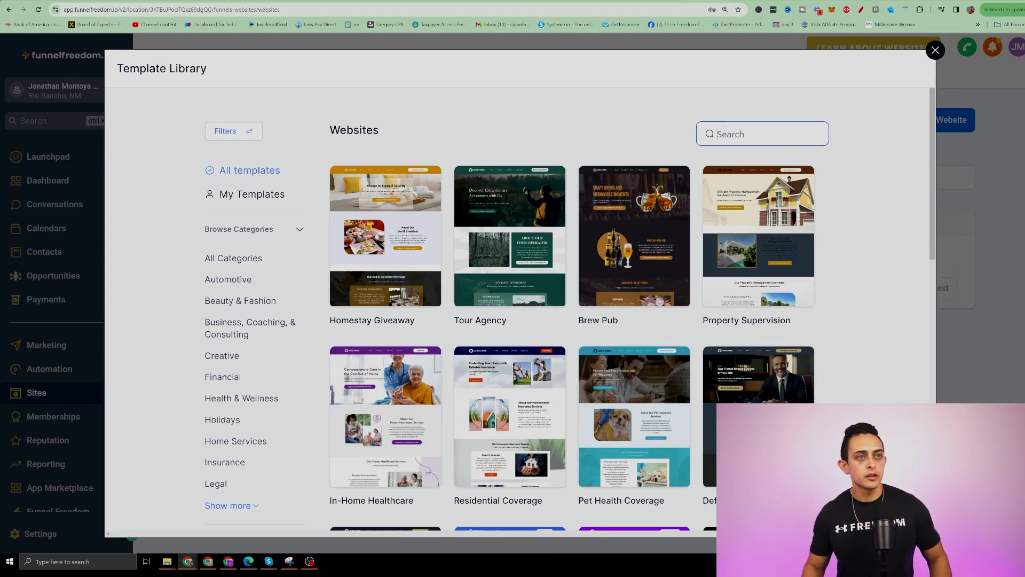
{"action": "type", "text": "link"}
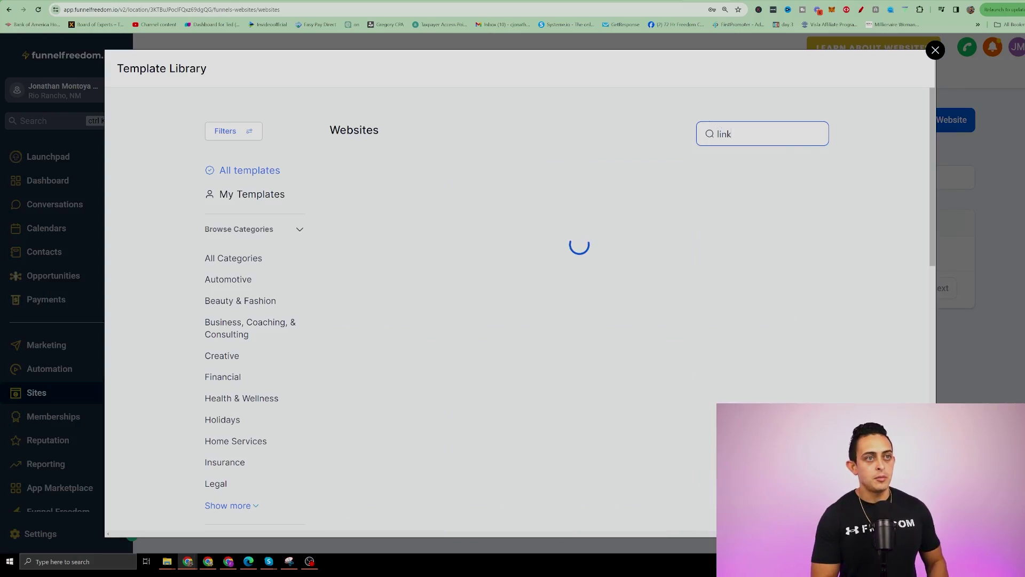
{"action": "type", "text": " tree"}
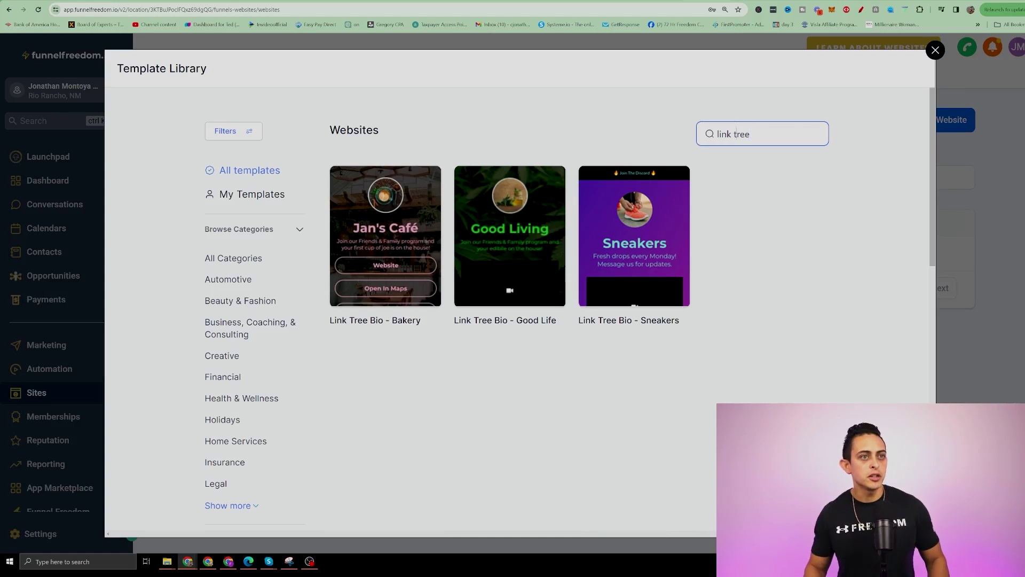
{"action": "key", "text": "BackSpace"}
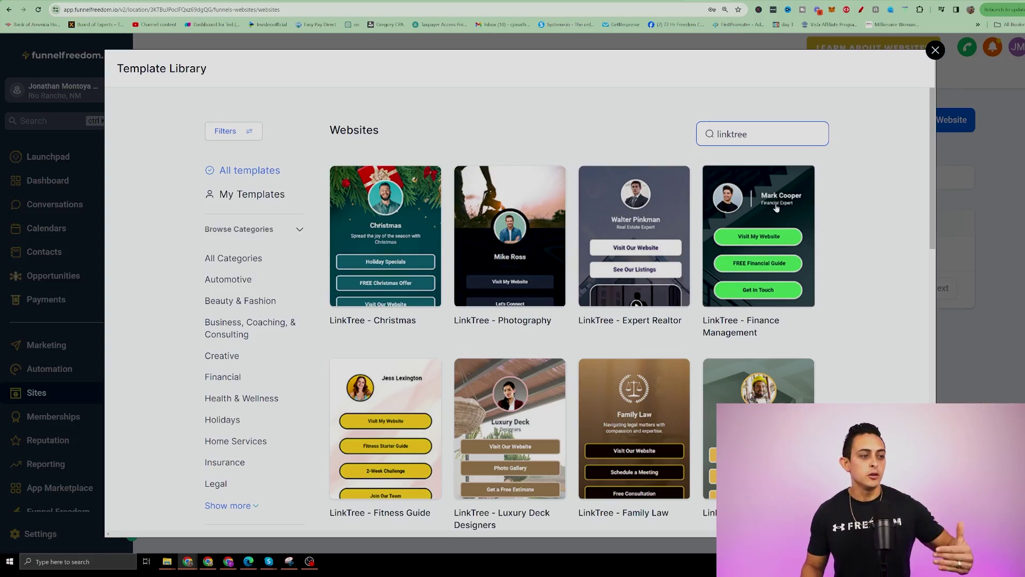
Choose the LinkTree - Growth Marketing template for the new website and open its page in the builder.
{"action": "scroll", "coordinate": [776, 207], "scroll_direction": "down", "scroll_amount": 9}
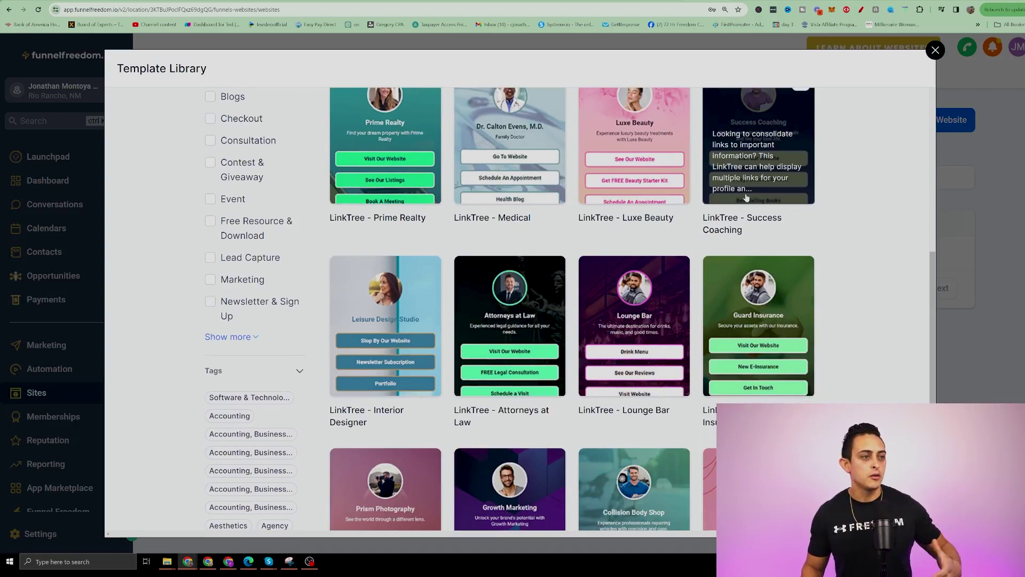
{"action": "scroll", "coordinate": [746, 199], "scroll_direction": "down", "scroll_amount": 3}
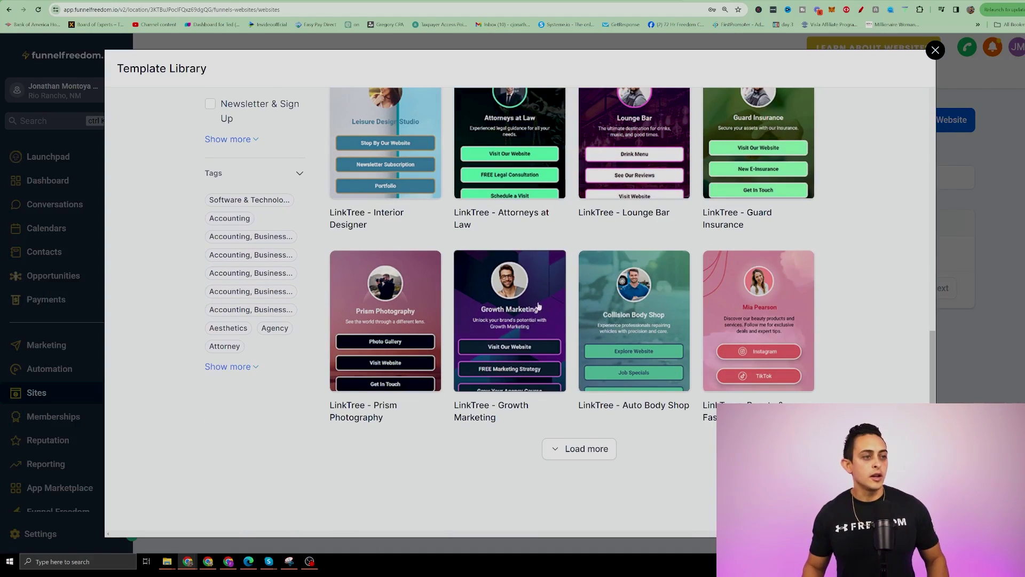
{"action": "left_click", "coordinate": [509, 296]}
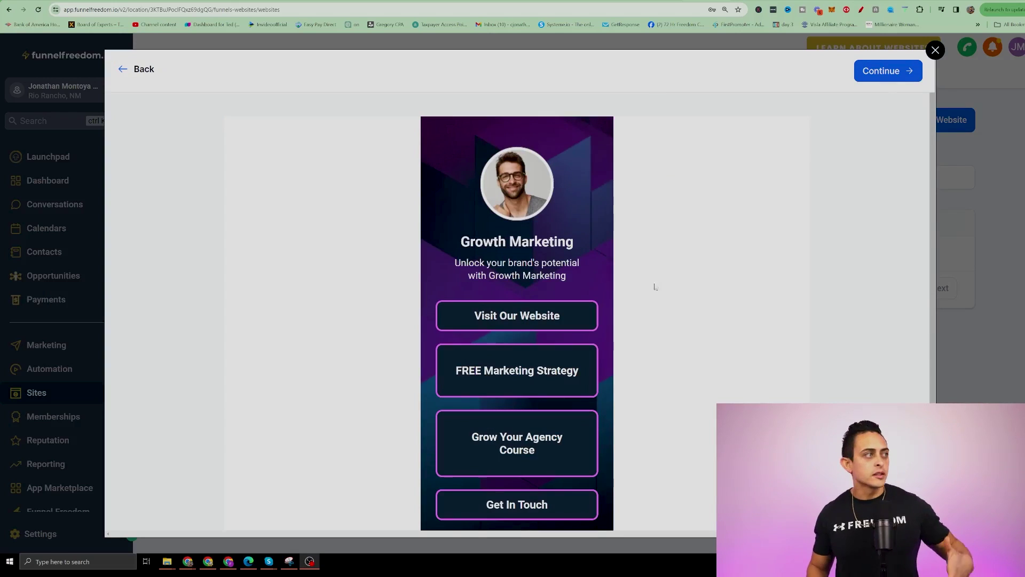
{"action": "left_click", "coordinate": [887, 74]}
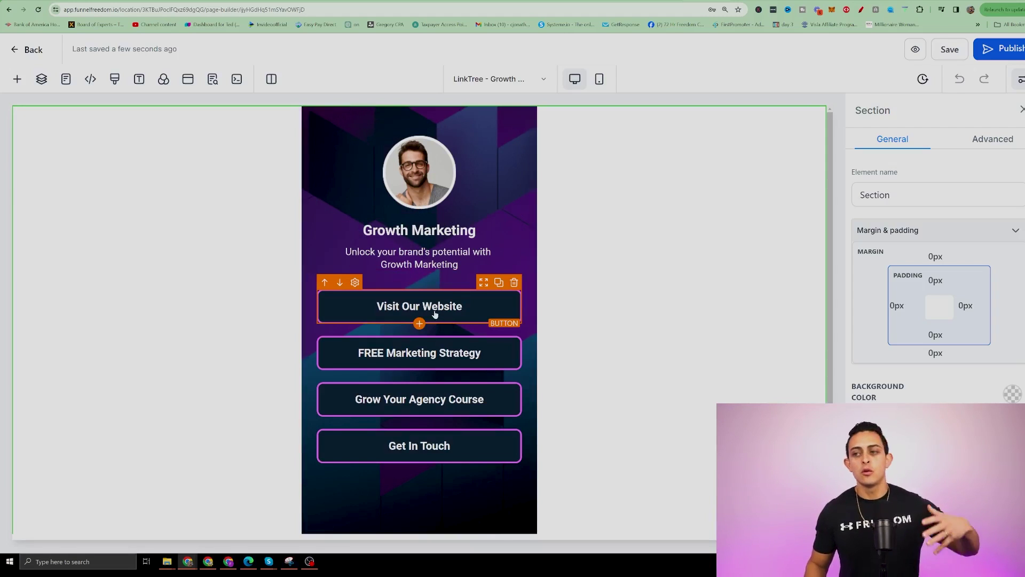
Replace the profile picture at the top of the page with Capture.PNG from the media library.
{"action": "left_click", "coordinate": [424, 169]}
{"action": "scroll", "coordinate": [961, 303], "scroll_direction": "down", "scroll_amount": 6}
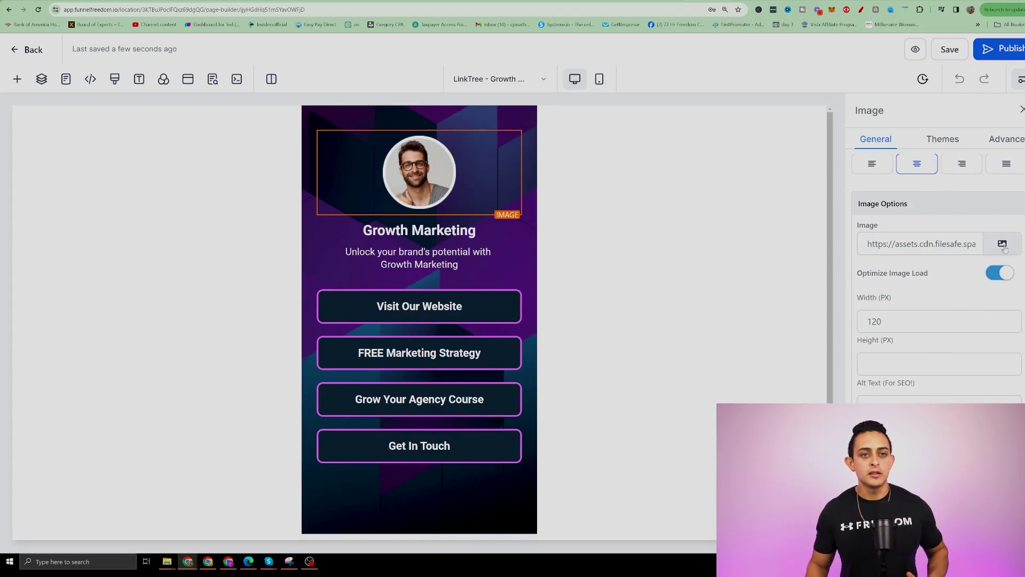
{"action": "left_click", "coordinate": [1004, 247]}
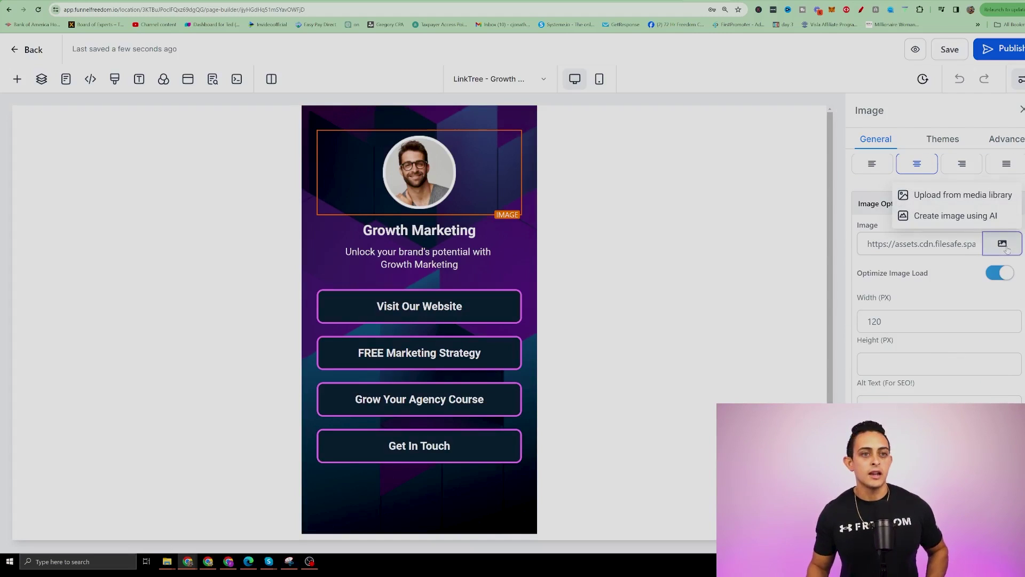
{"action": "left_click", "coordinate": [967, 195]}
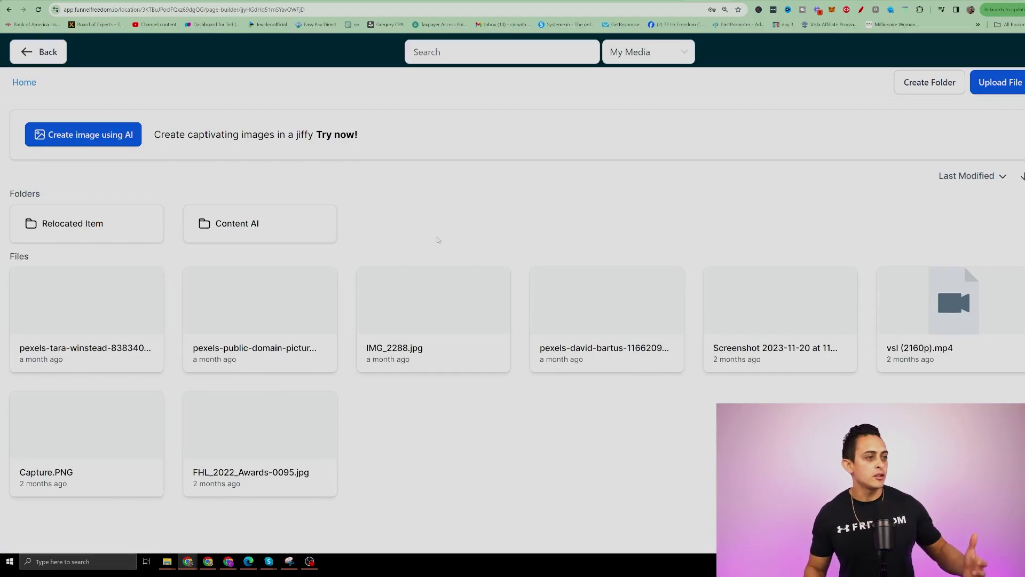
{"action": "left_click", "coordinate": [73, 422]}
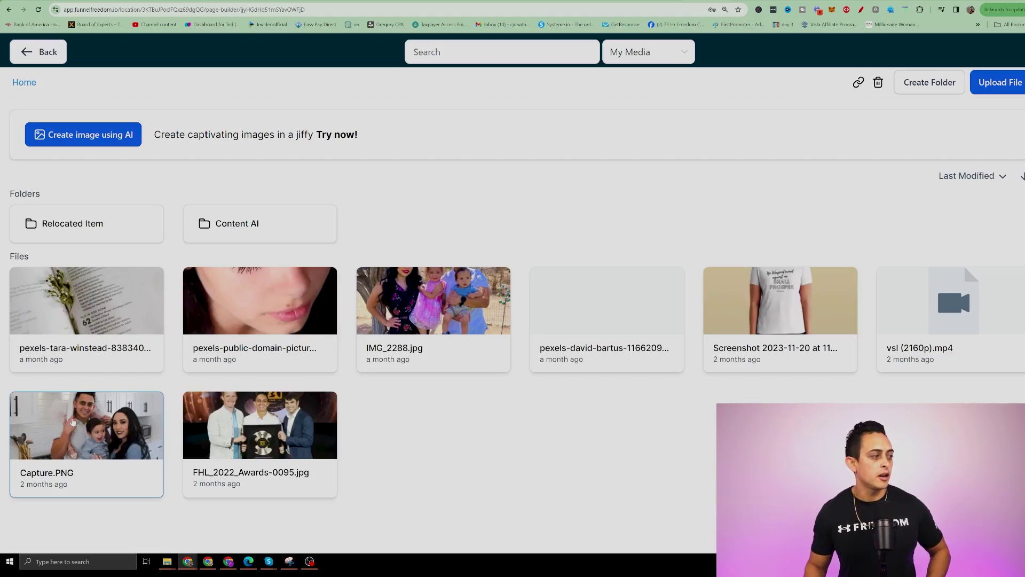
{"action": "left_click", "coordinate": [1001, 81]}
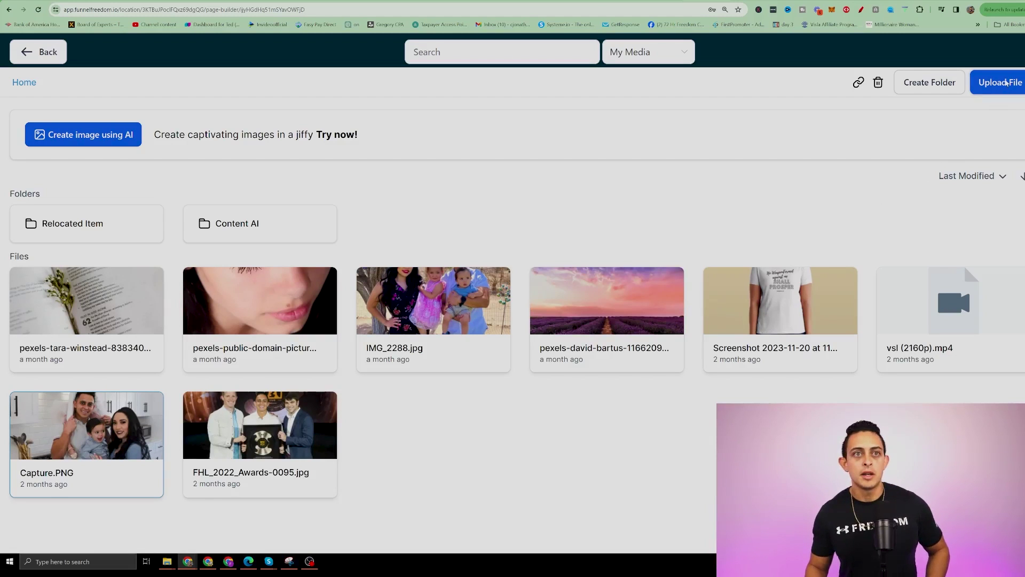
{"action": "key", "text": "Escape"}
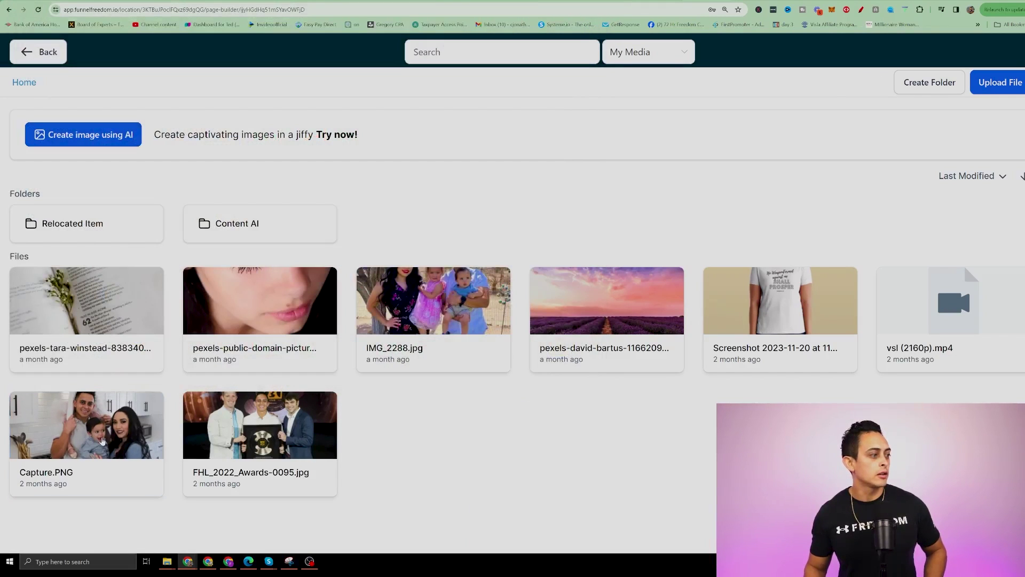
{"action": "left_click", "coordinate": [102, 441]}
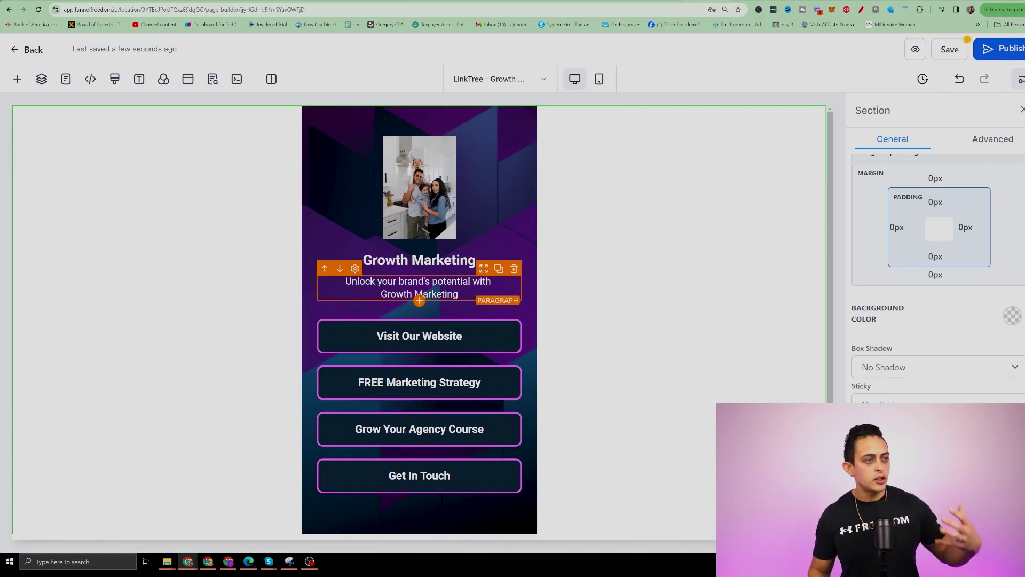
Change the "Growth Marketing" sub-headline to the store owner's full name followed by "'s Store".
{"action": "left_click", "coordinate": [419, 260]}
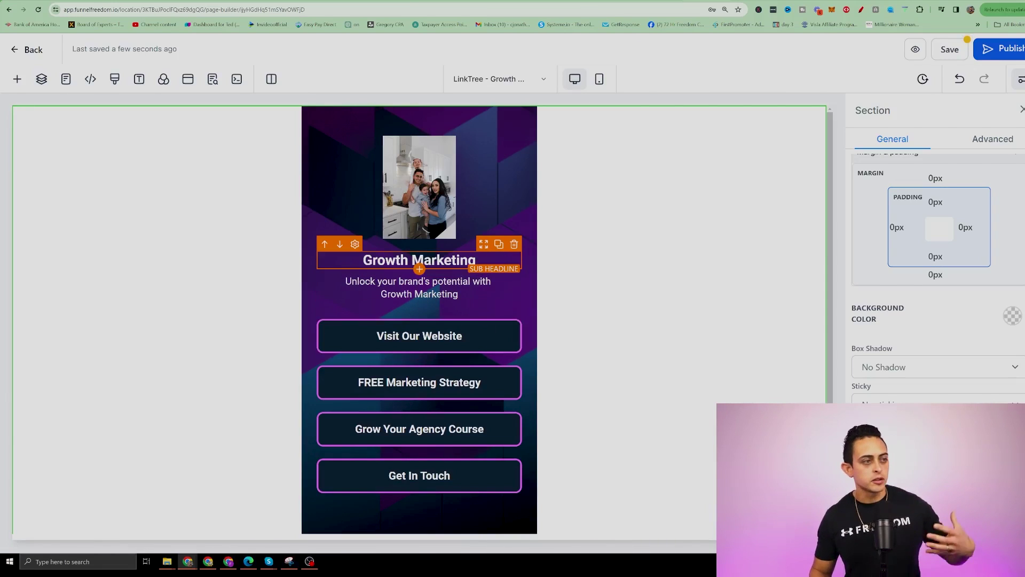
{"action": "double_click", "coordinate": [420, 260]}
{"action": "type", "text": "Jon"}
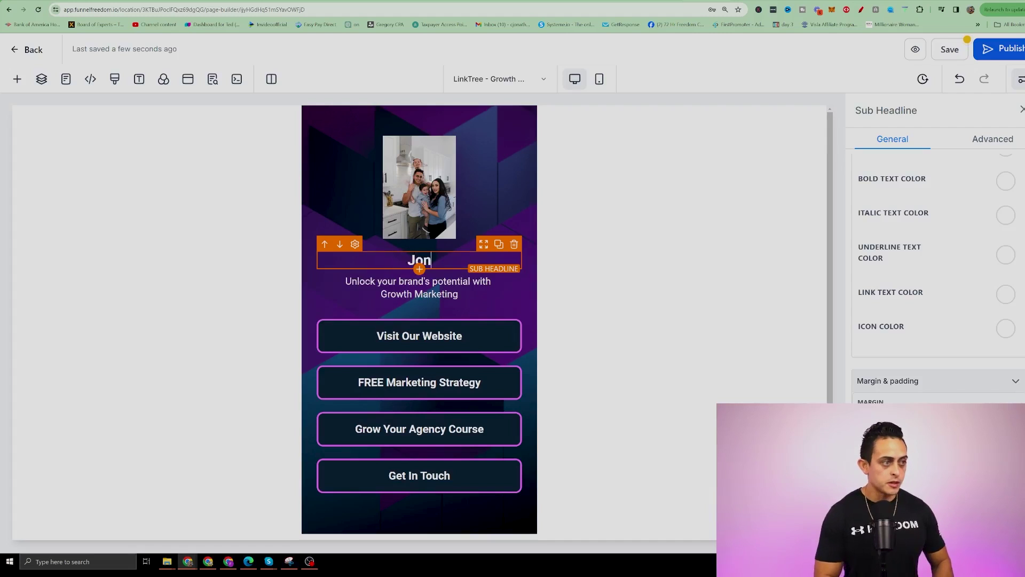
{"action": "type", "text": "athan Montoya"}
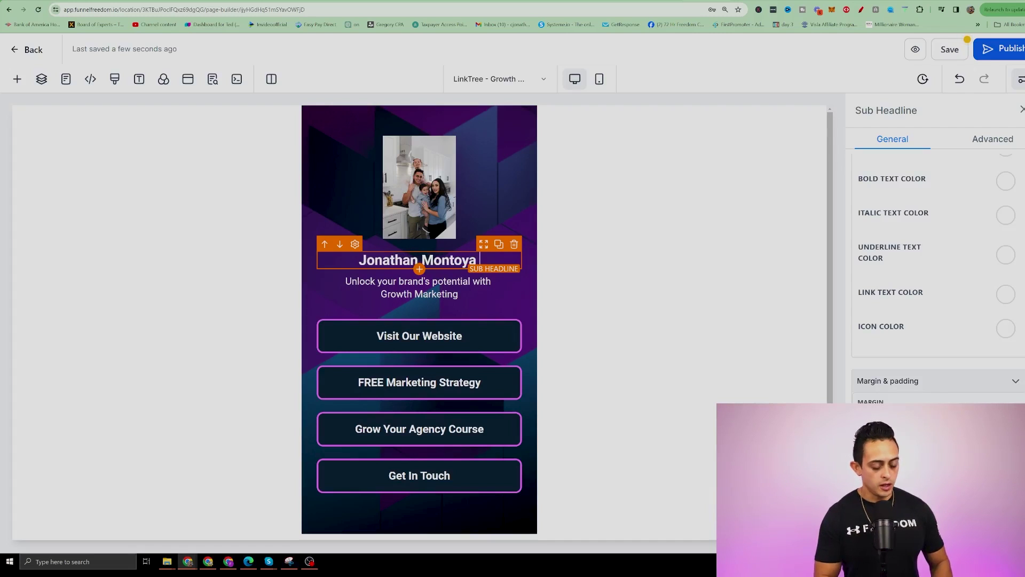
{"action": "type", "text": "'s Store"}
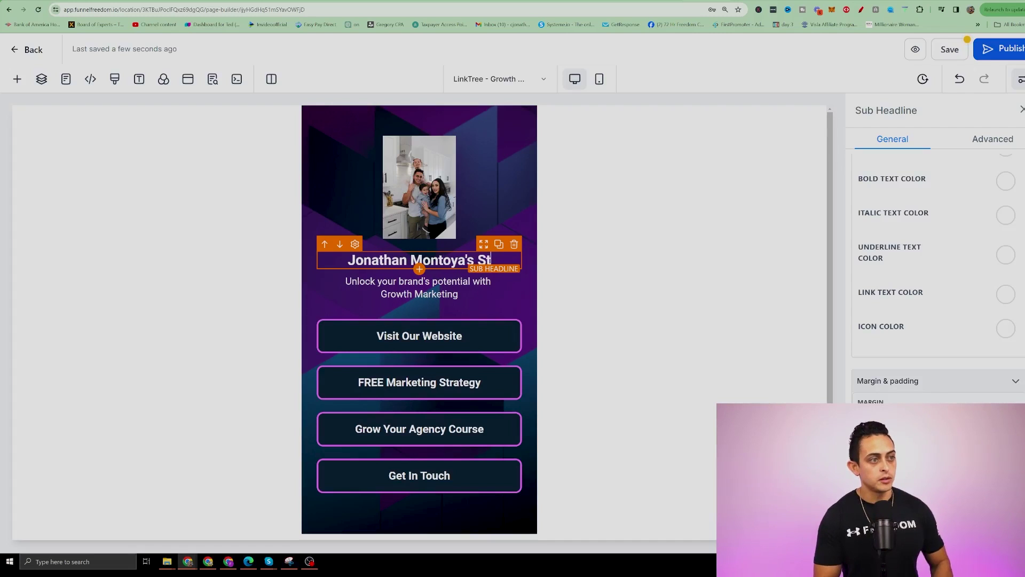
Replace the paragraph under the store name with "I help 9-5ers quit their Job".
{"action": "left_click", "coordinate": [396, 294]}
{"action": "triple_click", "coordinate": [395, 295]}
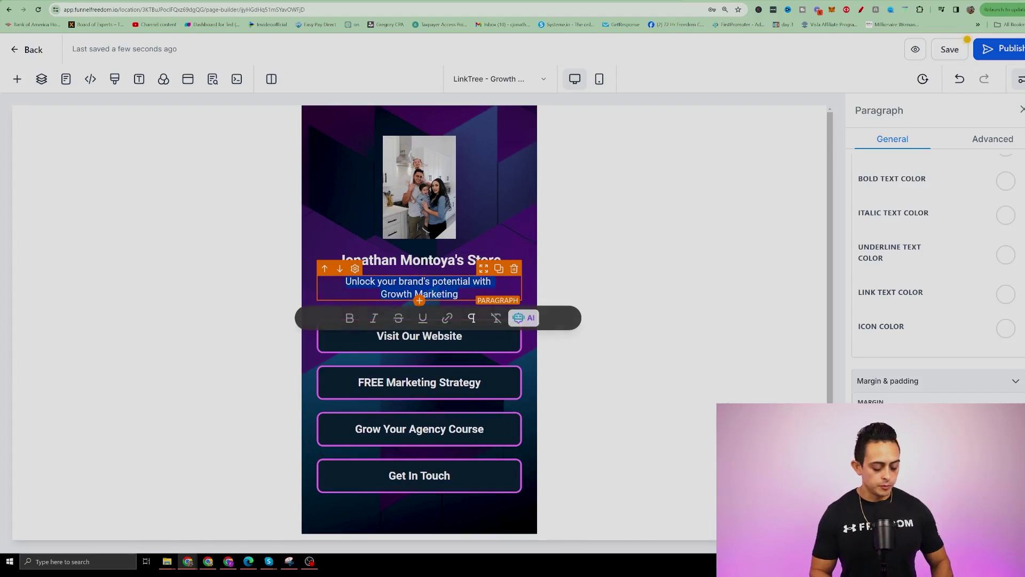
{"action": "type", "text": "I help 9-5ers quit thei"}
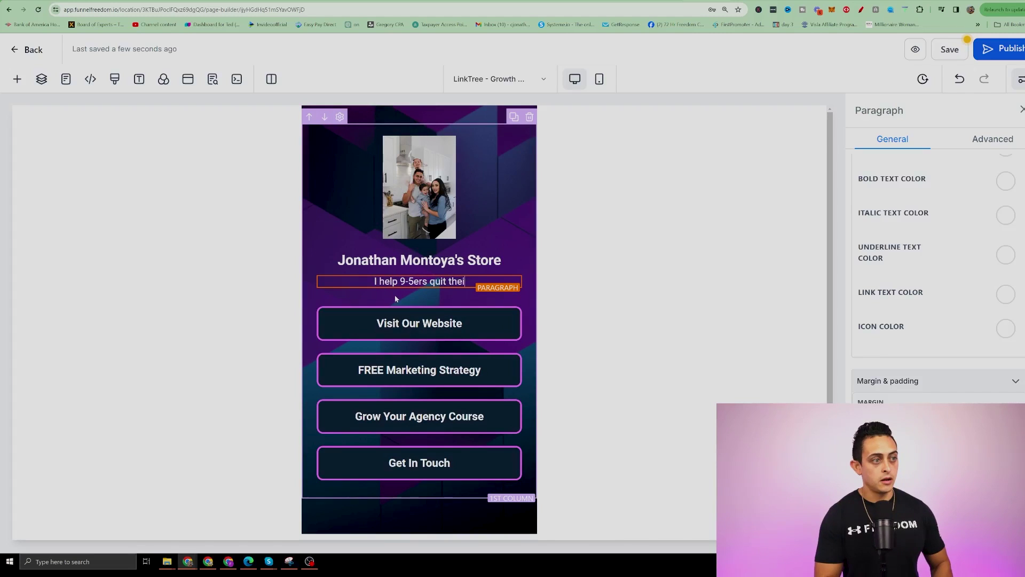
{"action": "type", "text": "r Job"}
{"action": "left_click", "coordinate": [409, 294]}
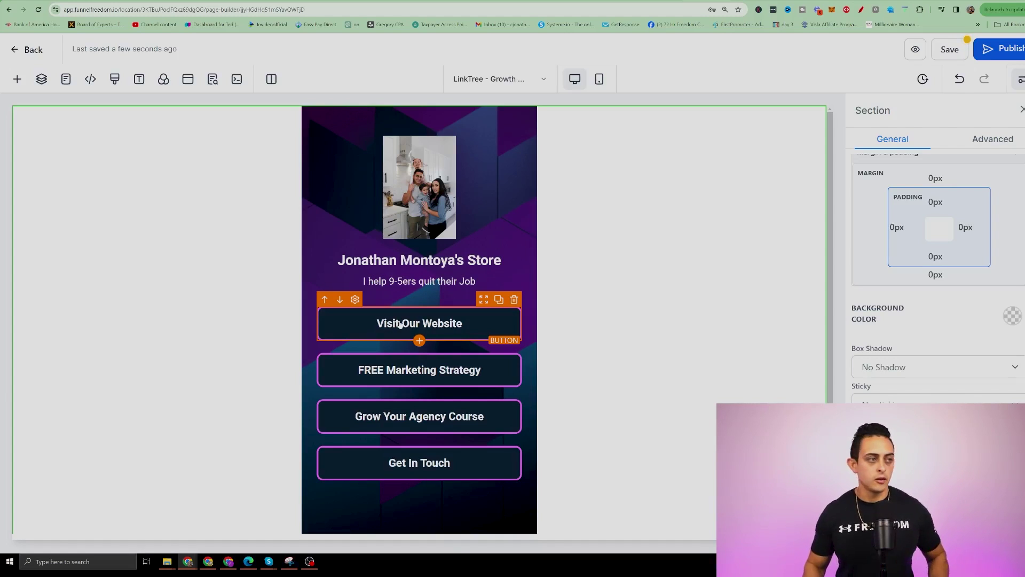
Set the text of the "Visit Our Website" button to "Get my Course that helps you quit your job".
{"action": "left_click", "coordinate": [400, 324]}
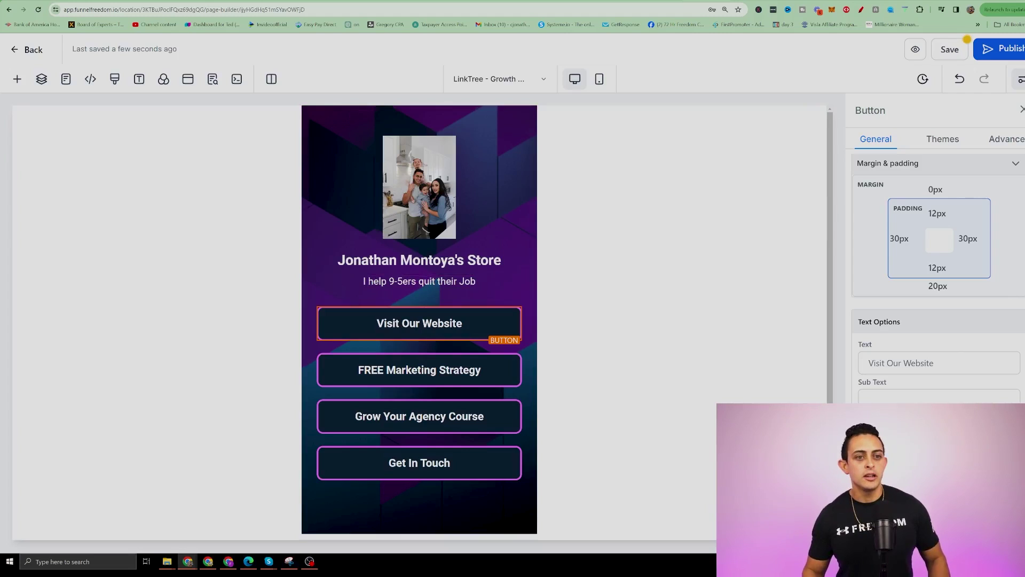
{"action": "triple_click", "coordinate": [908, 363]}
{"action": "type", "text": "G"}
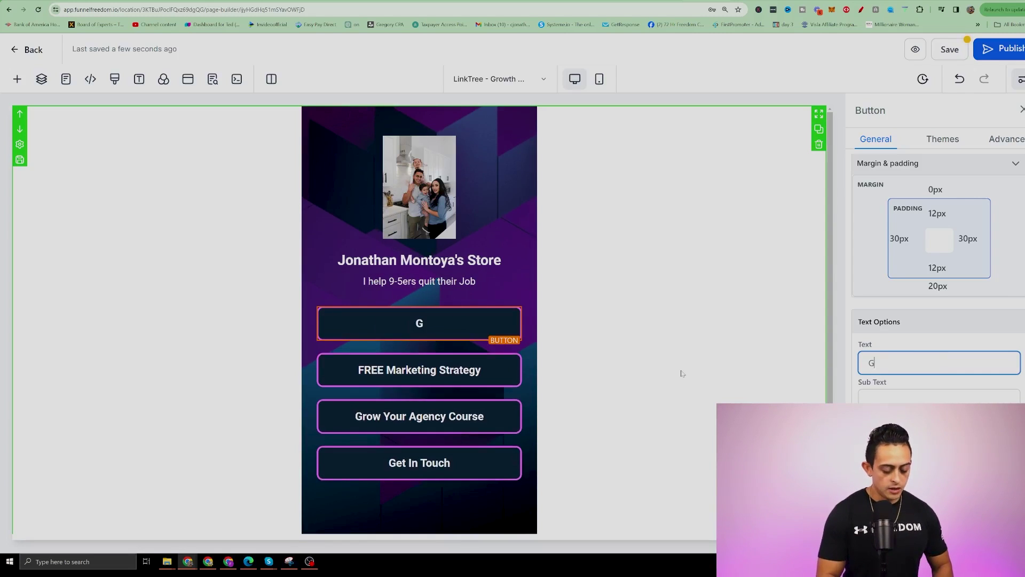
{"action": "type", "text": "et my Course tha"}
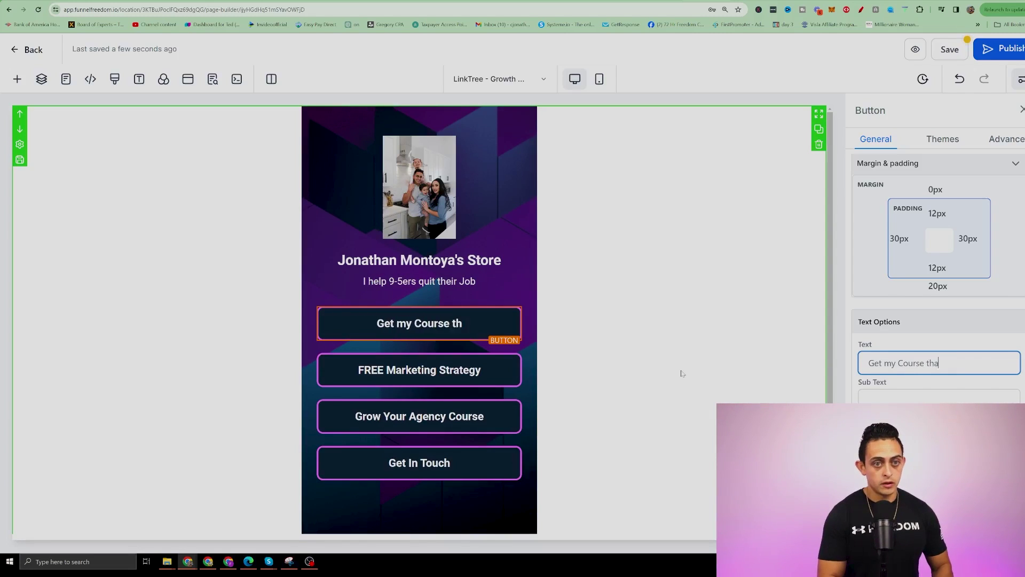
{"action": "type", "text": "t helps you qui"}
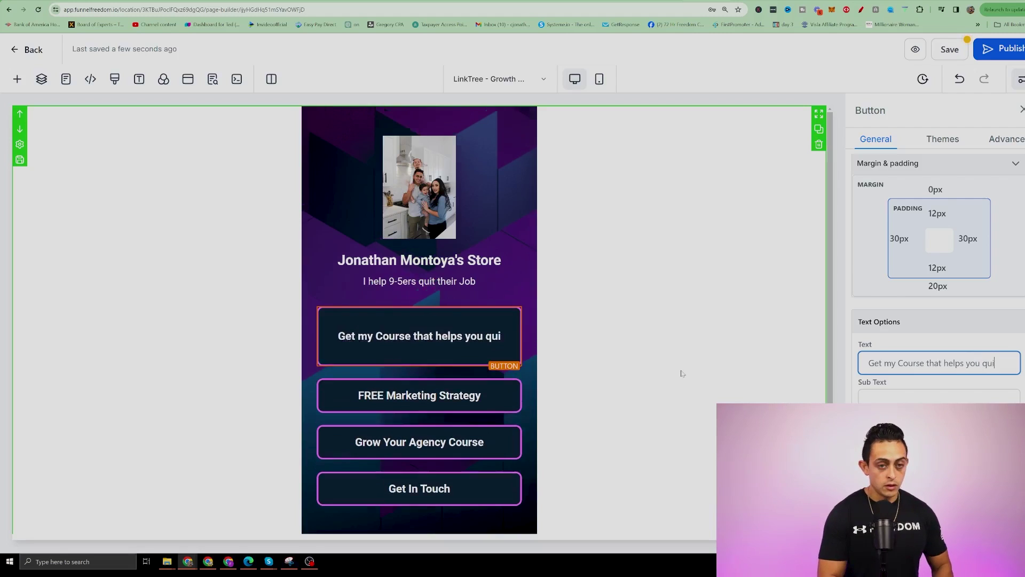
{"action": "type", "text": "t your job"}
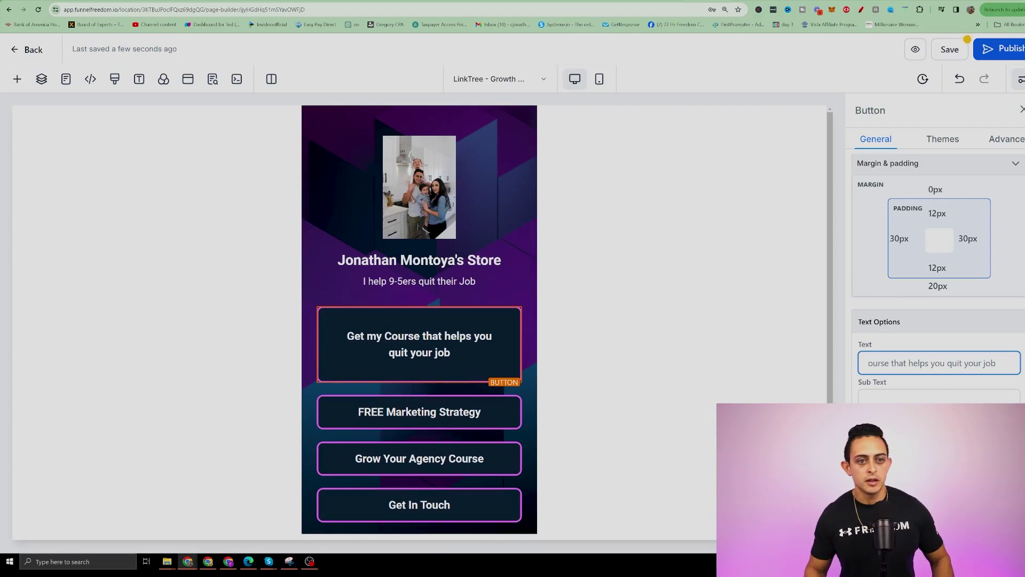
Shorten the first button's text to "Course helps you quit your job".
{"action": "key", "text": "Home"}
{"action": "key", "text": "shift+ctrl+Right"}
{"action": "key", "text": "shift+ctrl+Right"}
{"action": "key", "text": "shift+ctrl+Right"}
{"action": "key", "text": "Left"}
{"action": "key", "text": "ctrl+Right"}
{"action": "key", "text": "ctrl+Right"}
{"action": "key", "text": "shift+Home"}
{"action": "key", "text": "BackSpace"}
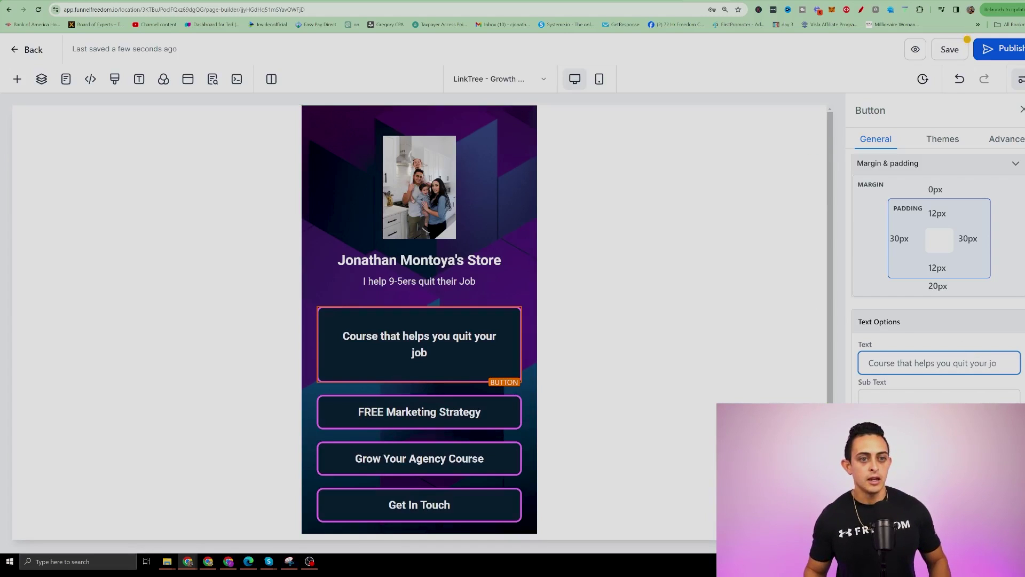
{"action": "key", "text": "ctrl+Right"}
{"action": "key", "text": "ctrl+Delete"}
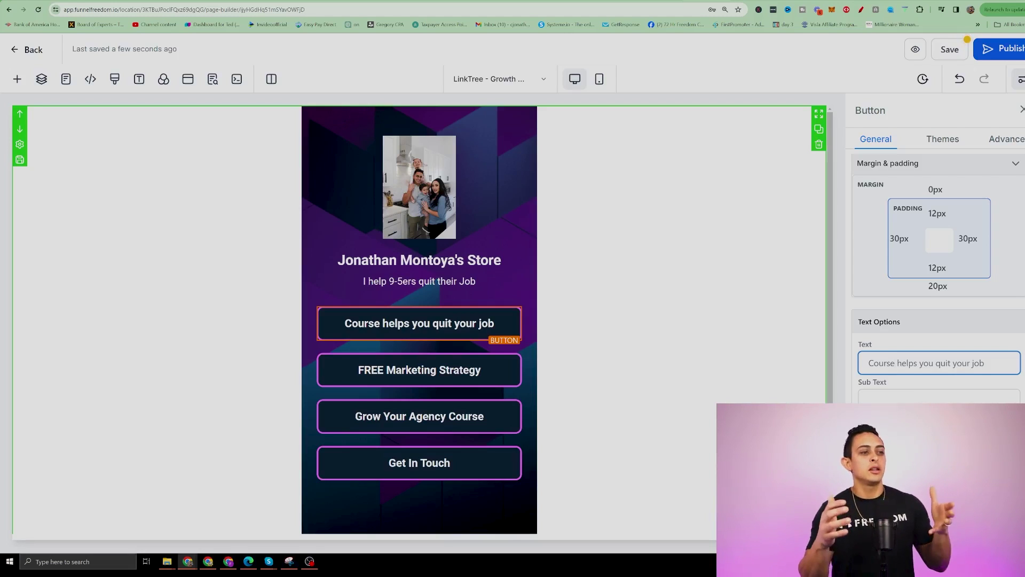
{"action": "left_click", "coordinate": [554, 366]}
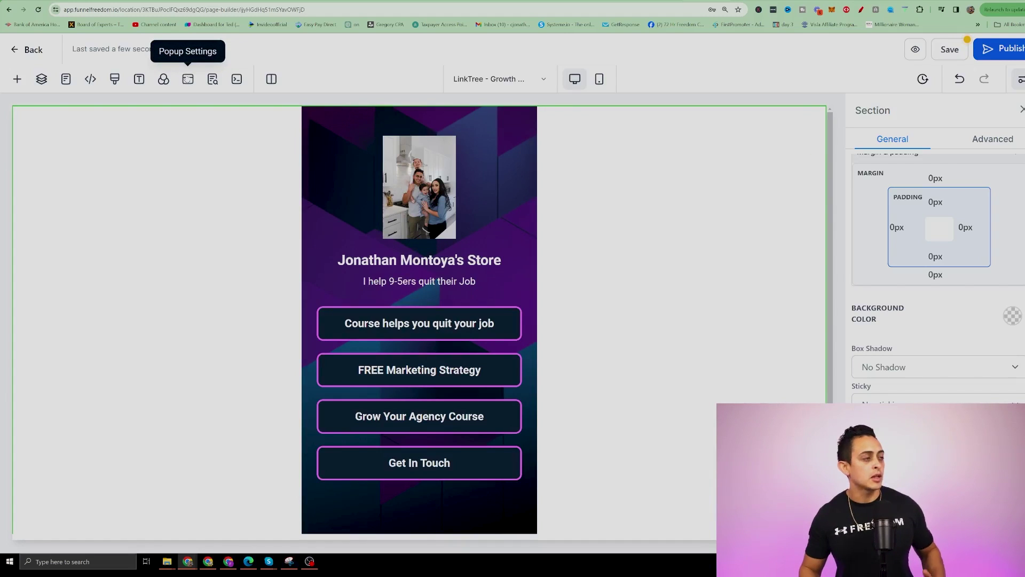
Open the page's popup for editing and add a 1-column row to it.
{"action": "left_click", "coordinate": [188, 78]}
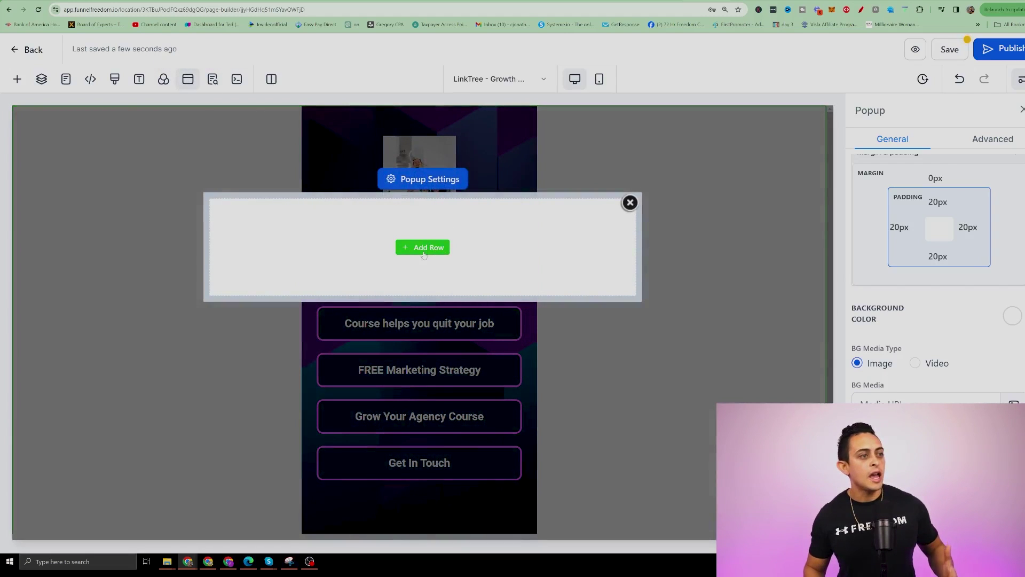
{"action": "left_click", "coordinate": [423, 248]}
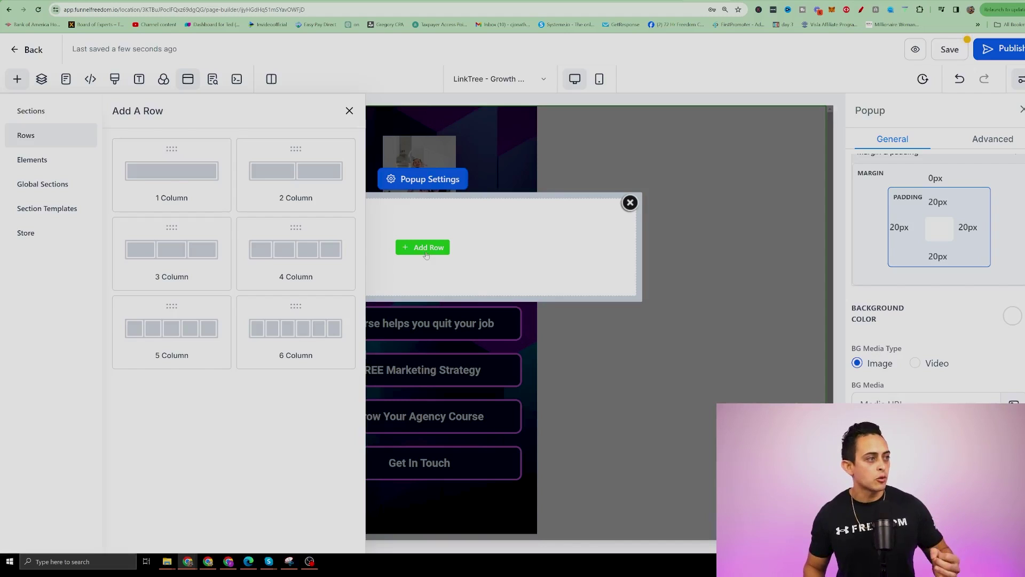
{"action": "left_click", "coordinate": [184, 185]}
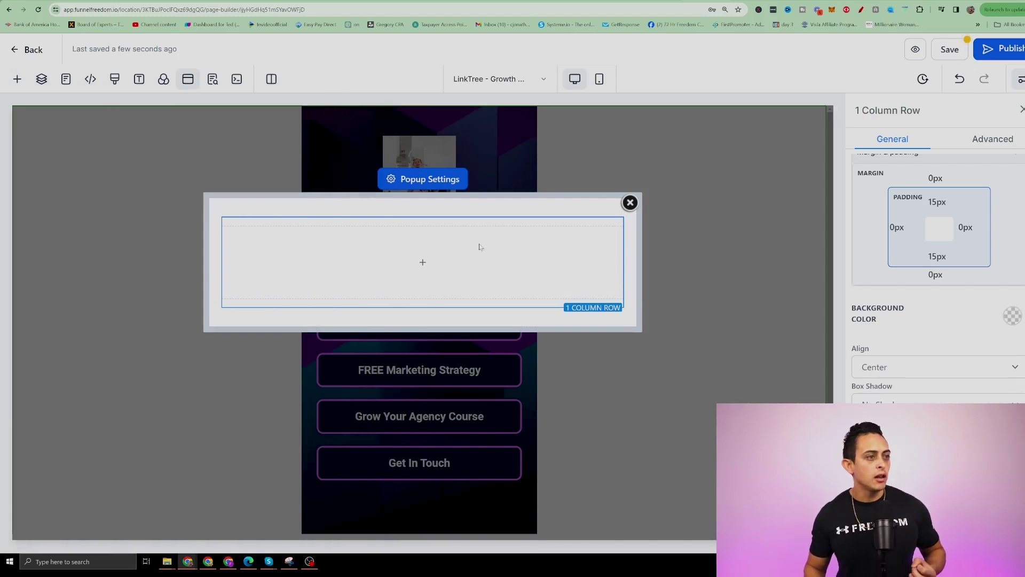
Search the elements for "order" and add a 1 Step Order element to the popup's empty column.
{"action": "mouse_move", "coordinate": [454, 274]}
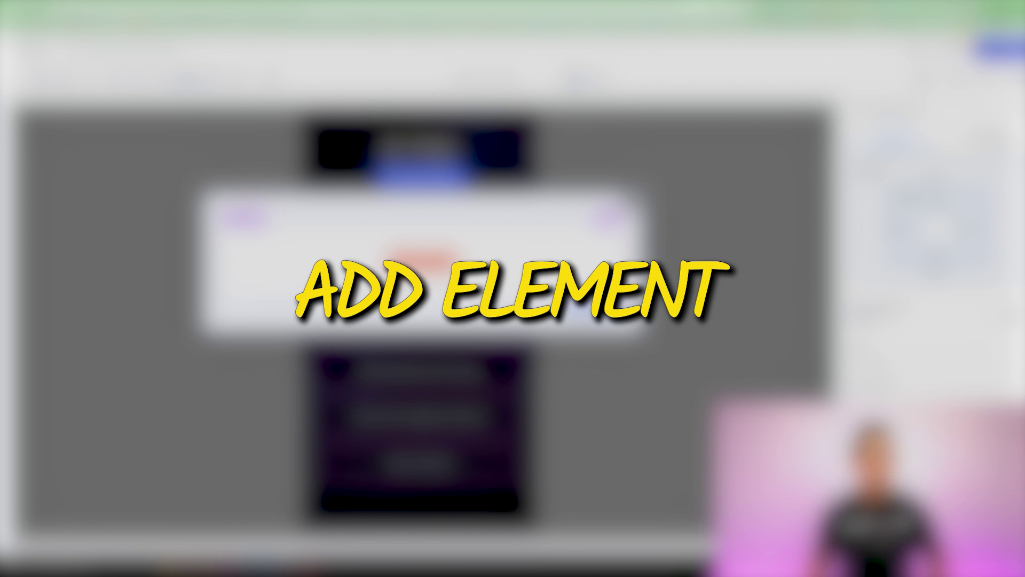
{"action": "left_click", "coordinate": [422, 262]}
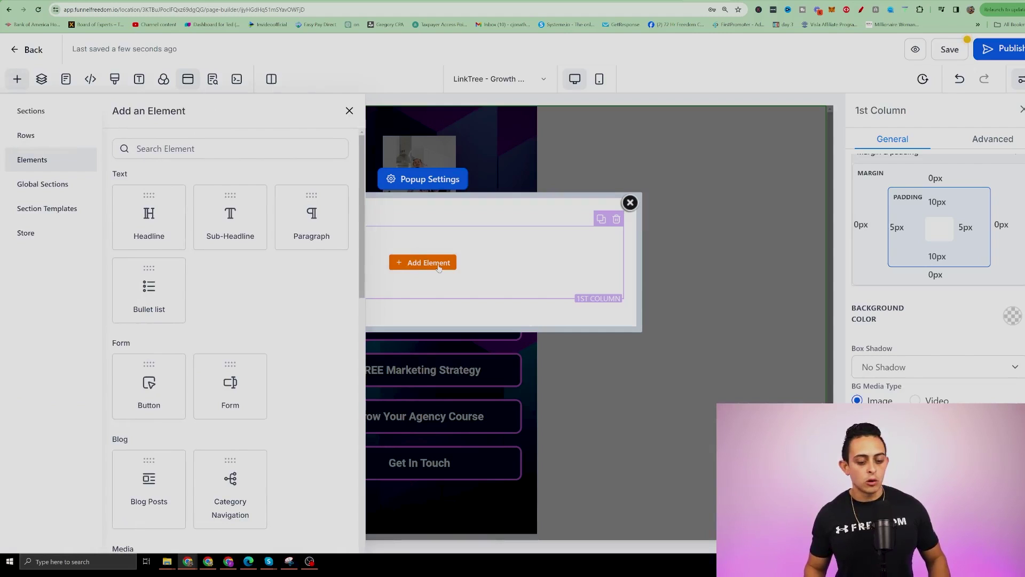
{"action": "left_click", "coordinate": [194, 148]}
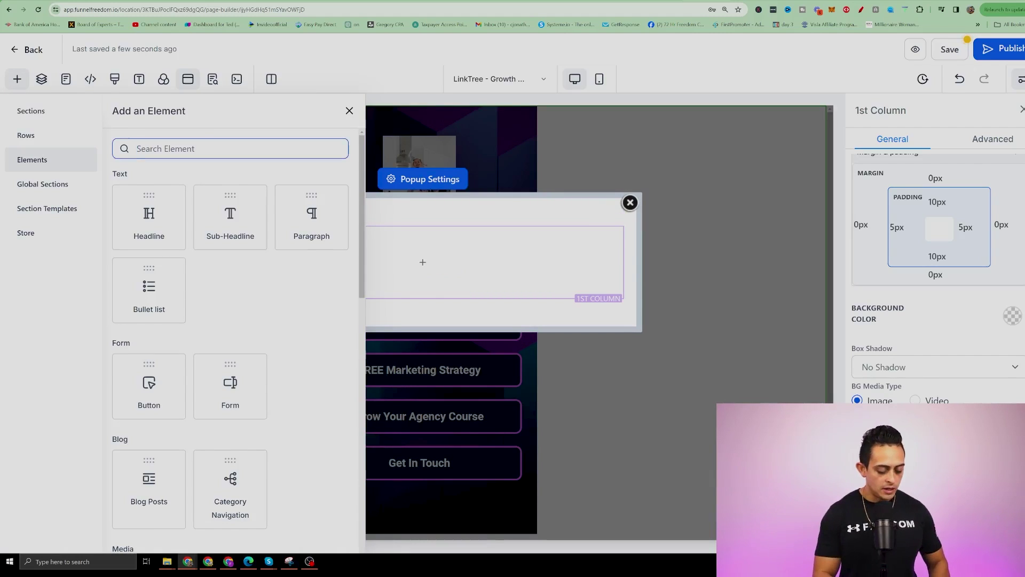
{"action": "type", "text": "ordwer"}
{"action": "key", "text": "BackSpace"}
{"action": "key", "text": "BackSpace"}
{"action": "type", "text": "er"}
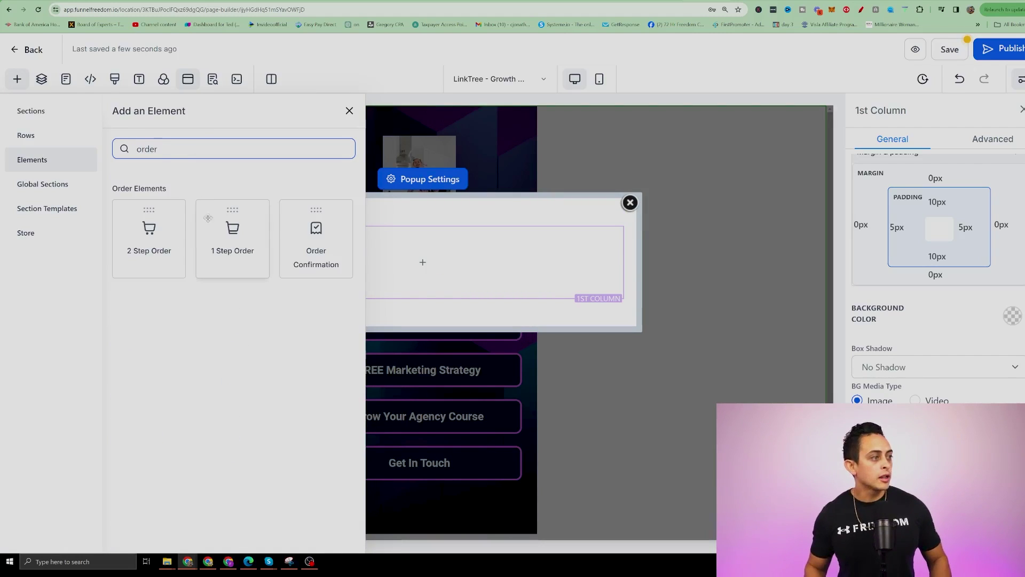
{"action": "left_click", "coordinate": [232, 235]}
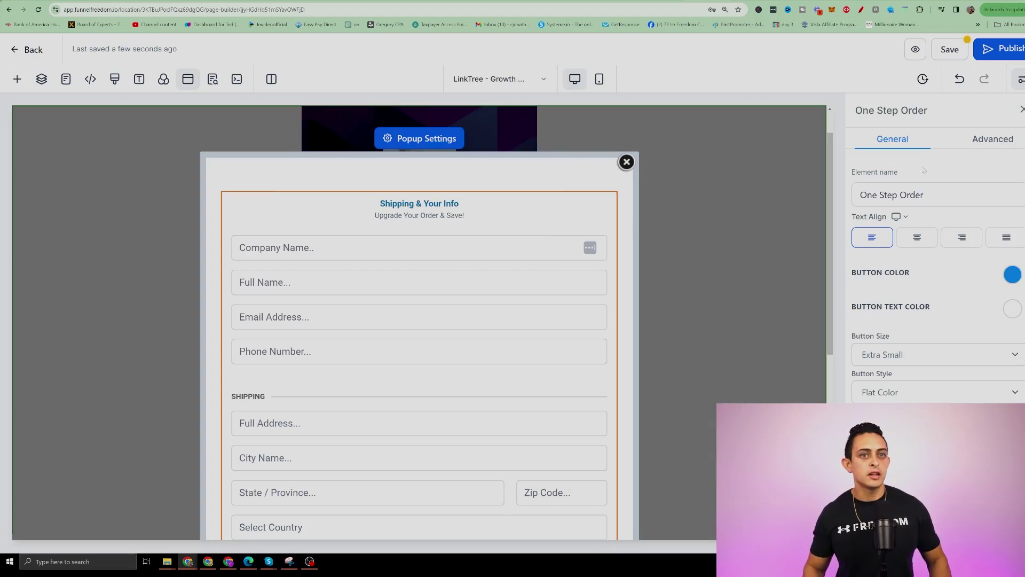
Set the order form's Toggle Shipping option to Hide Shipping and return to its general settings.
{"action": "scroll", "coordinate": [279, 380], "scroll_direction": "down", "scroll_amount": 2}
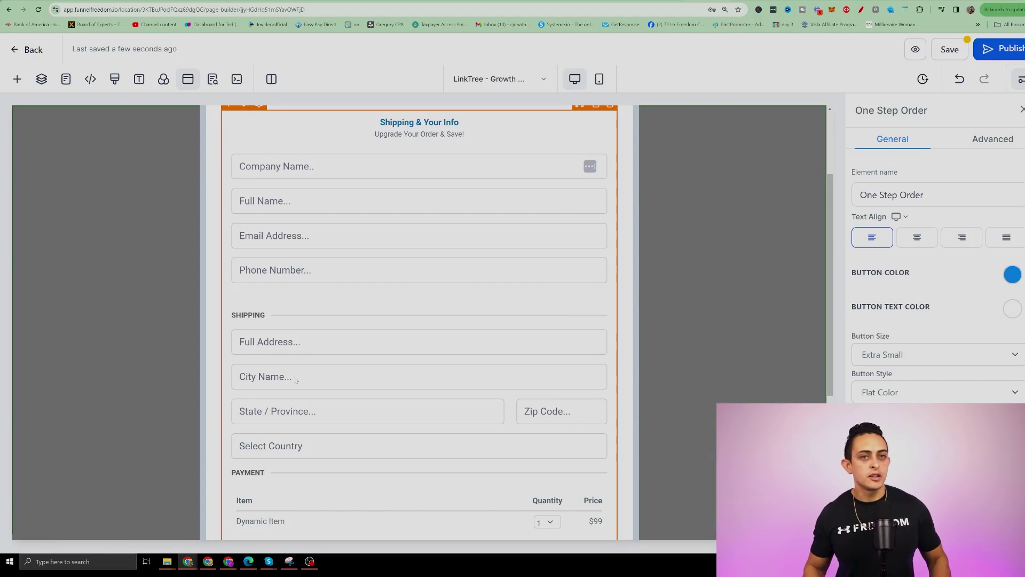
{"action": "left_click", "coordinate": [988, 140]}
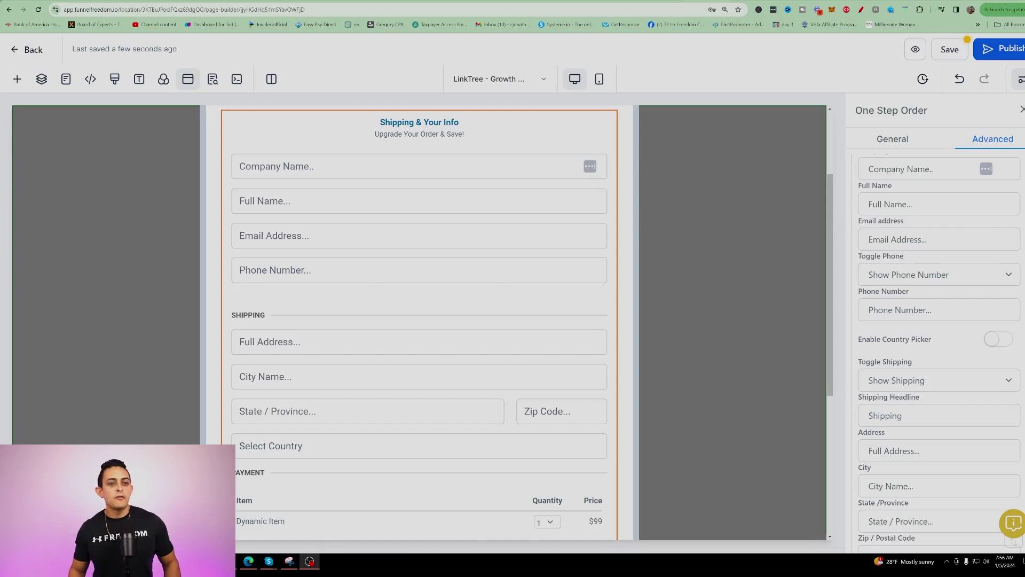
{"action": "scroll", "coordinate": [901, 314], "scroll_direction": "down", "scroll_amount": 1}
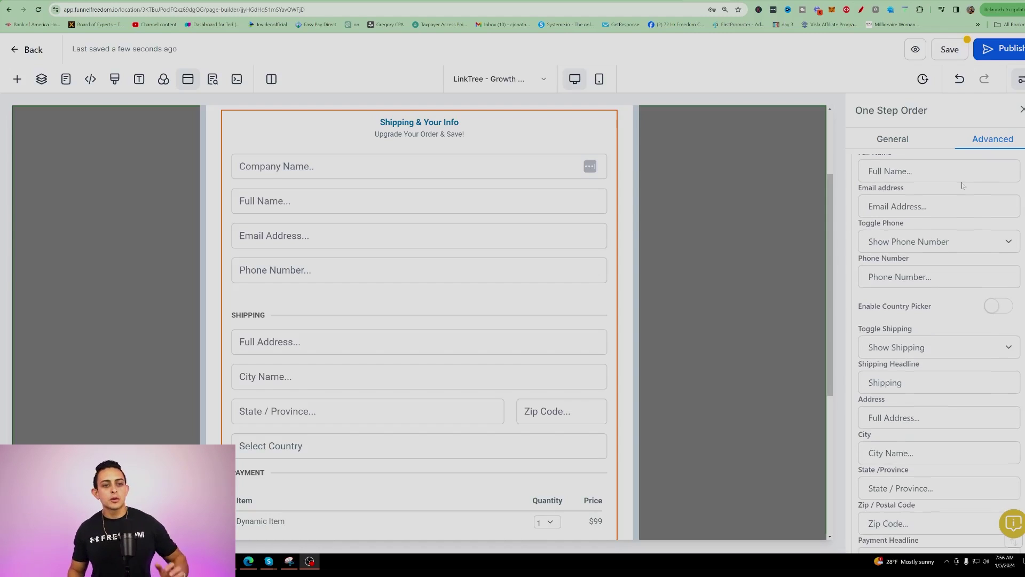
{"action": "left_click", "coordinate": [896, 340]}
{"action": "left_click", "coordinate": [903, 368]}
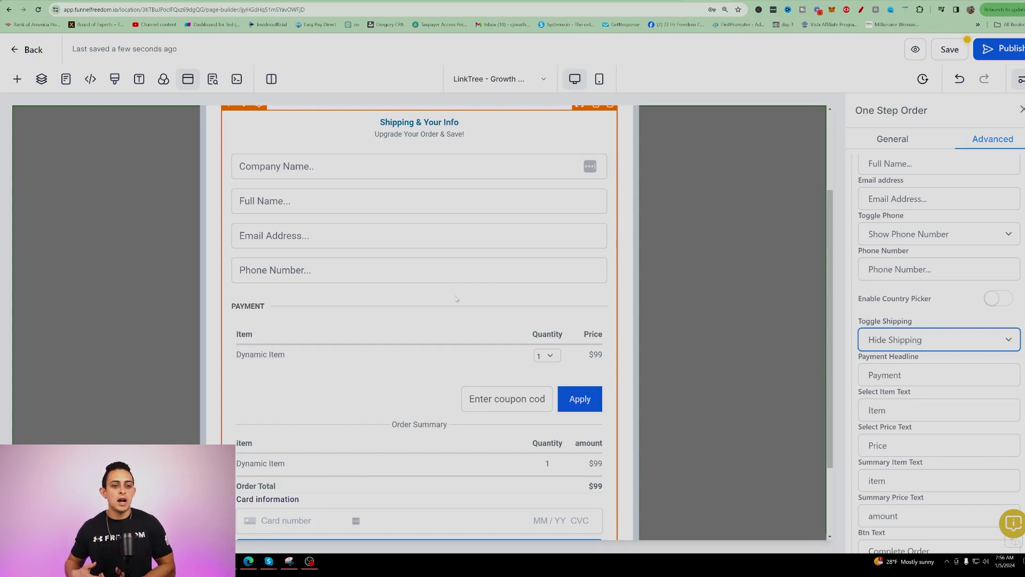
{"action": "left_click", "coordinate": [907, 139]}
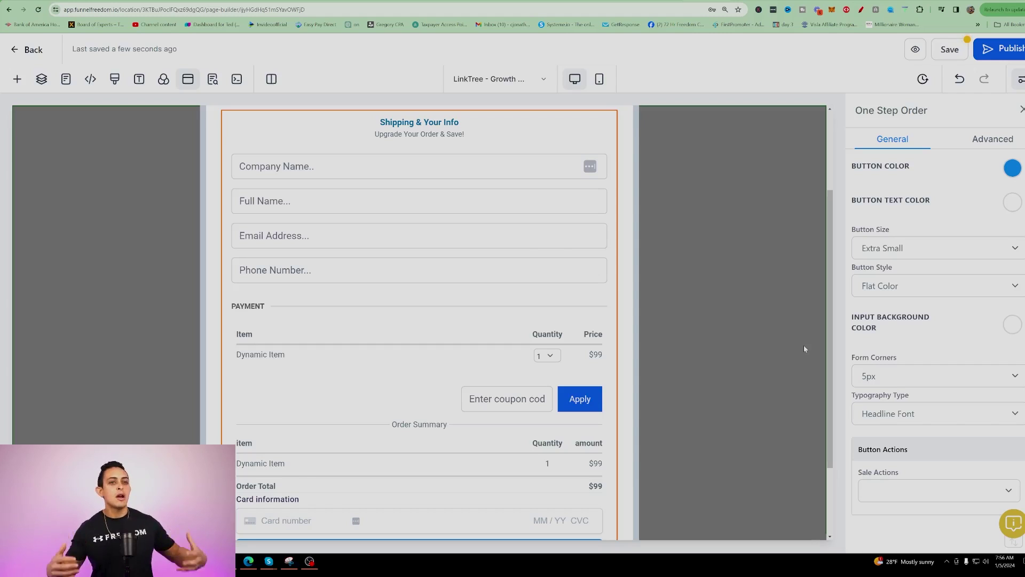
Set the order form's Sale Actions to Go to website Url and close the popup.
{"action": "scroll", "coordinate": [933, 439], "scroll_direction": "up", "scroll_amount": 2}
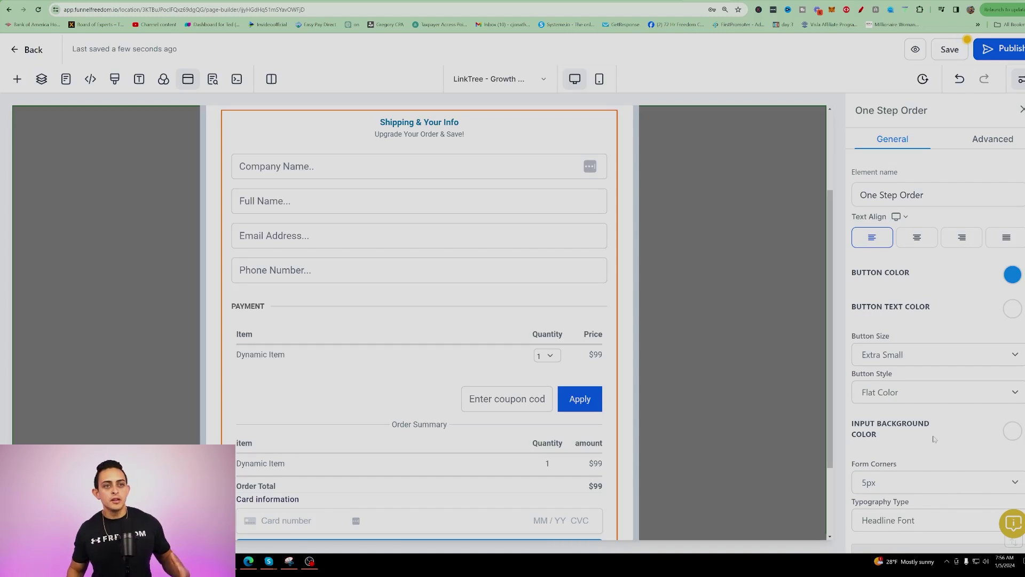
{"action": "scroll", "coordinate": [923, 283], "scroll_direction": "down", "scroll_amount": 3}
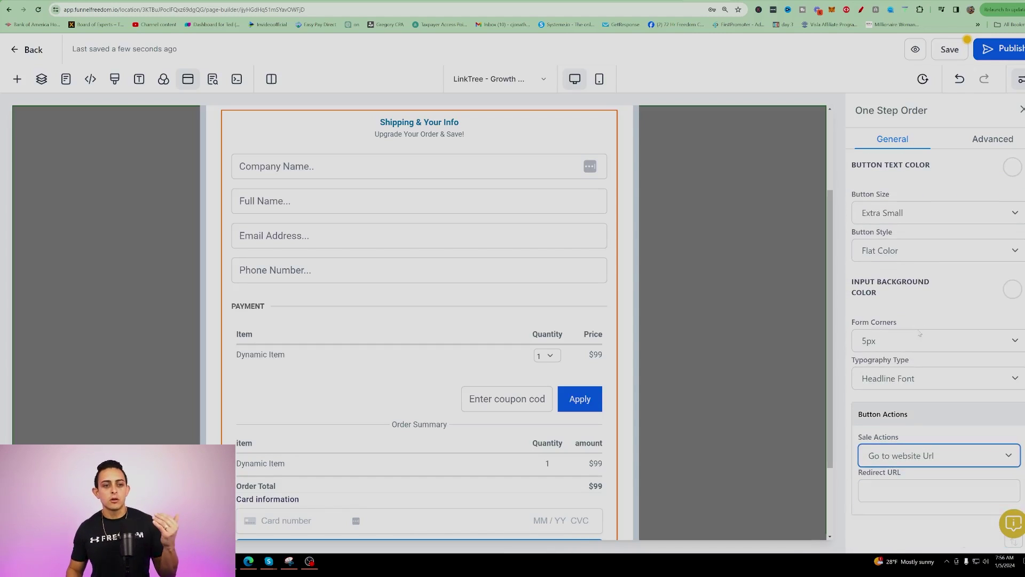
{"action": "left_click", "coordinate": [901, 458]}
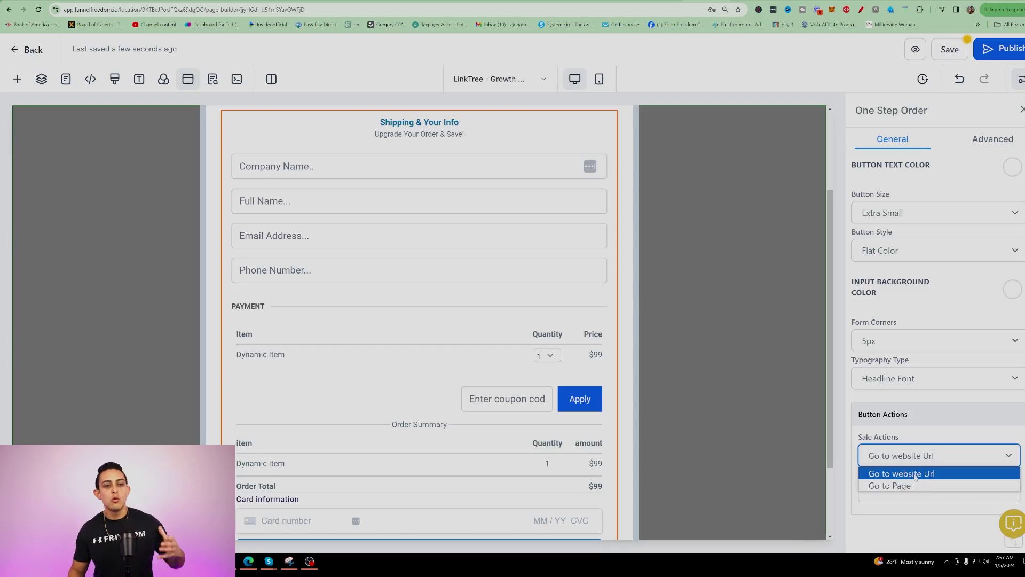
{"action": "left_click", "coordinate": [916, 475]}
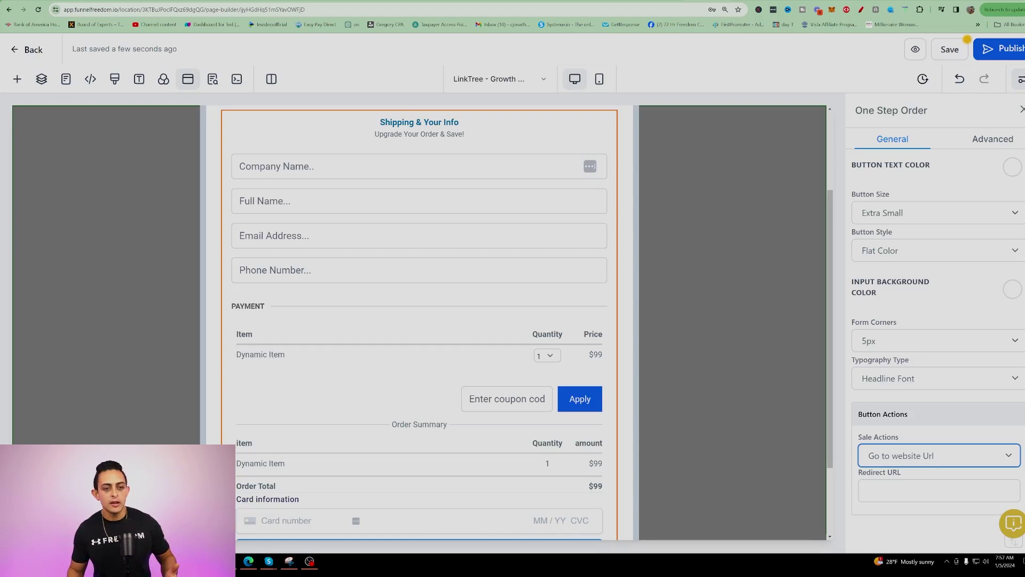
{"action": "left_click", "coordinate": [938, 490]}
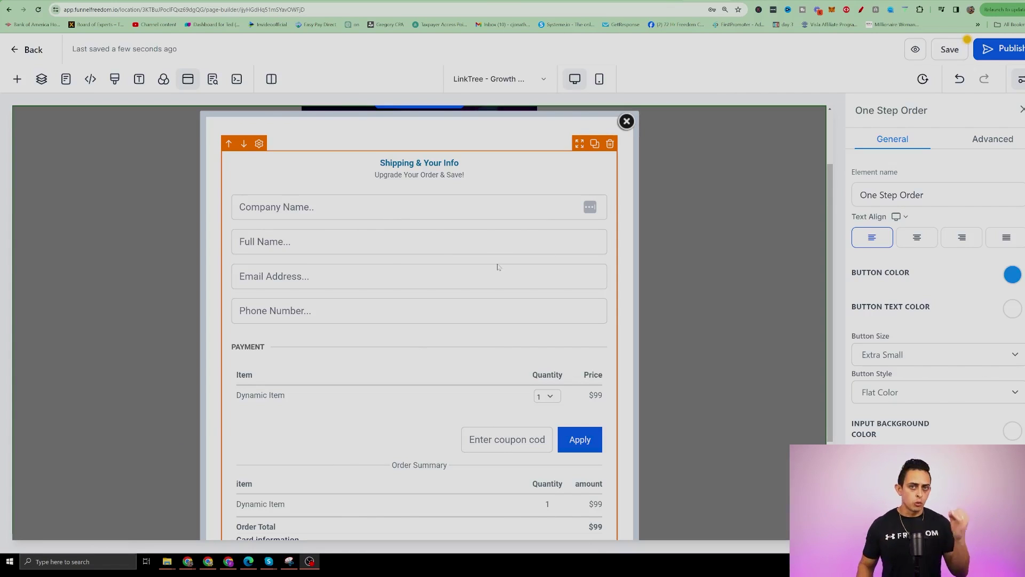
{"action": "scroll", "coordinate": [570, 321], "scroll_direction": "up", "scroll_amount": 2}
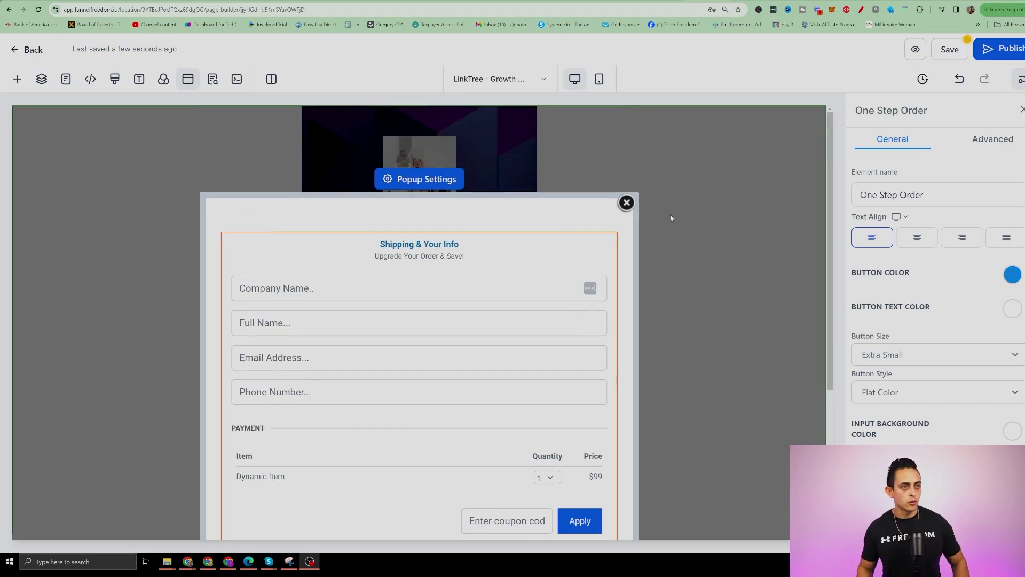
{"action": "left_click", "coordinate": [628, 202]}
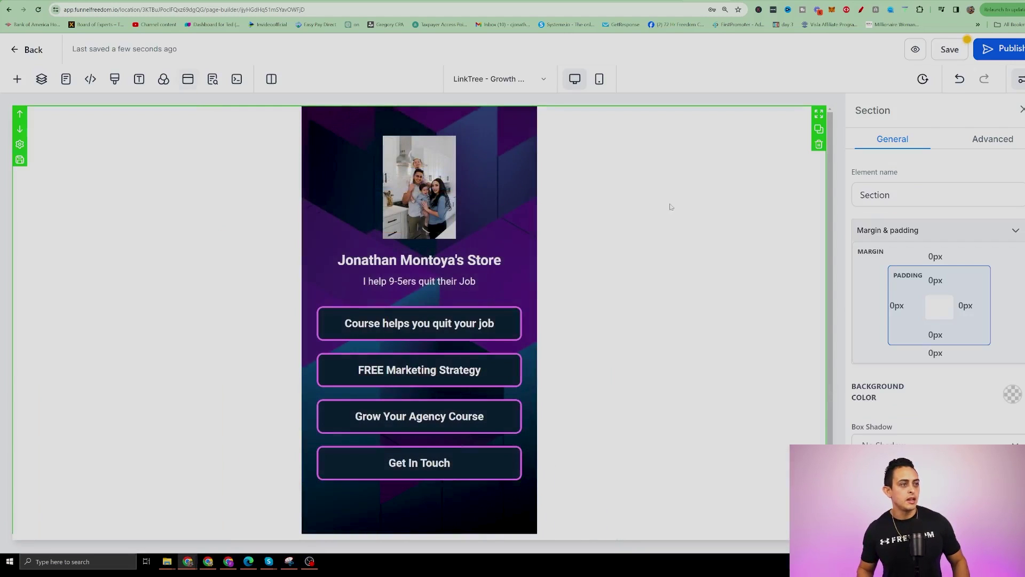
Check the link action options of the "Course helps you quit your job" button.
{"action": "left_click", "coordinate": [438, 324]}
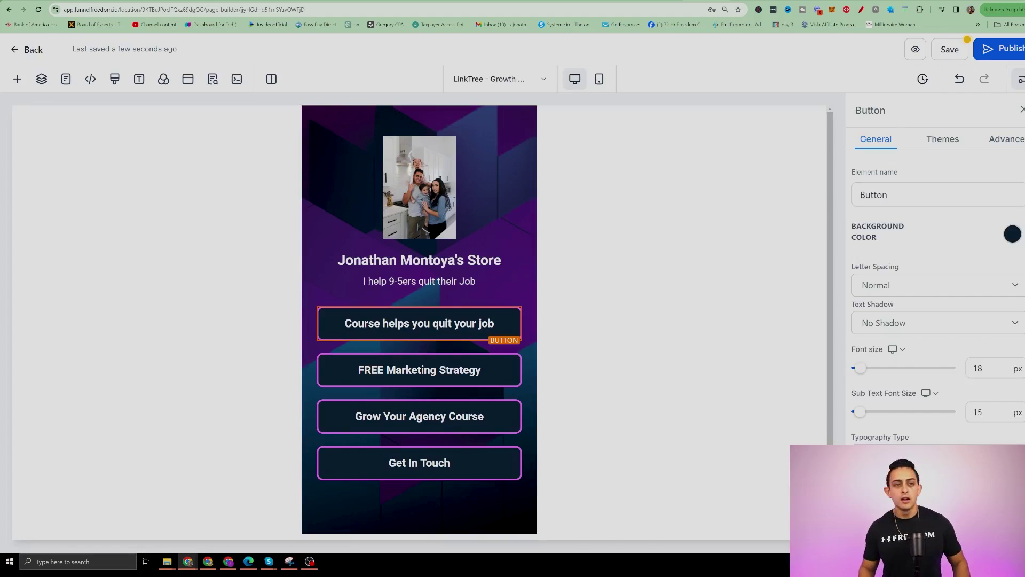
{"action": "scroll", "coordinate": [934, 299], "scroll_direction": "down", "scroll_amount": 1}
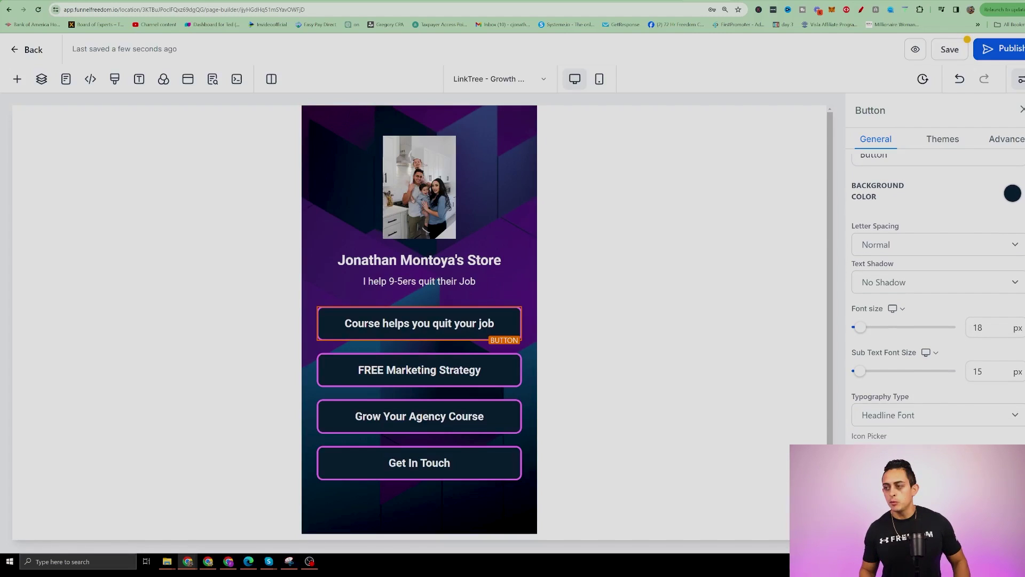
{"action": "scroll", "coordinate": [901, 284], "scroll_direction": "down", "scroll_amount": 5}
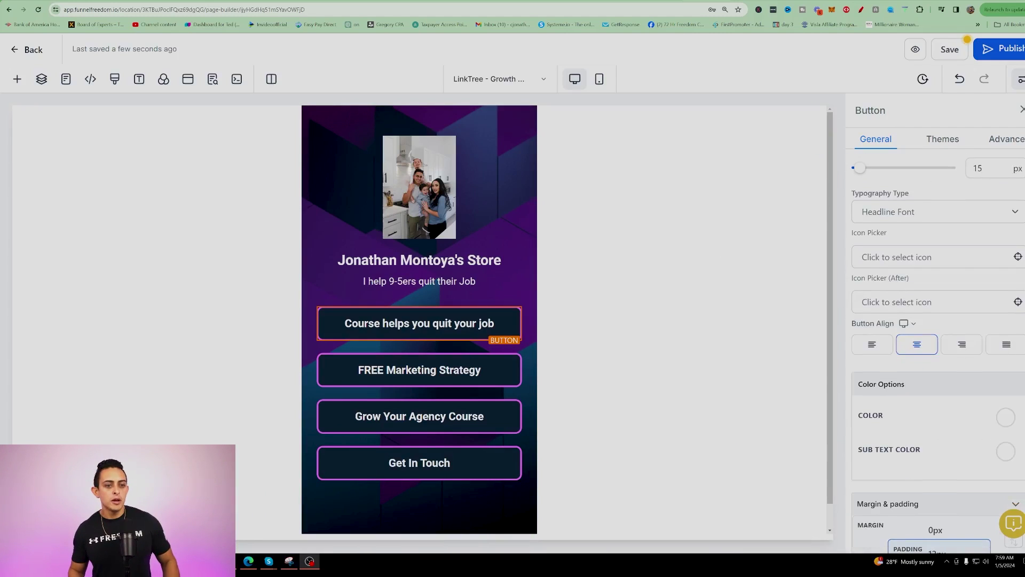
{"action": "scroll", "coordinate": [963, 309], "scroll_direction": "down", "scroll_amount": 5}
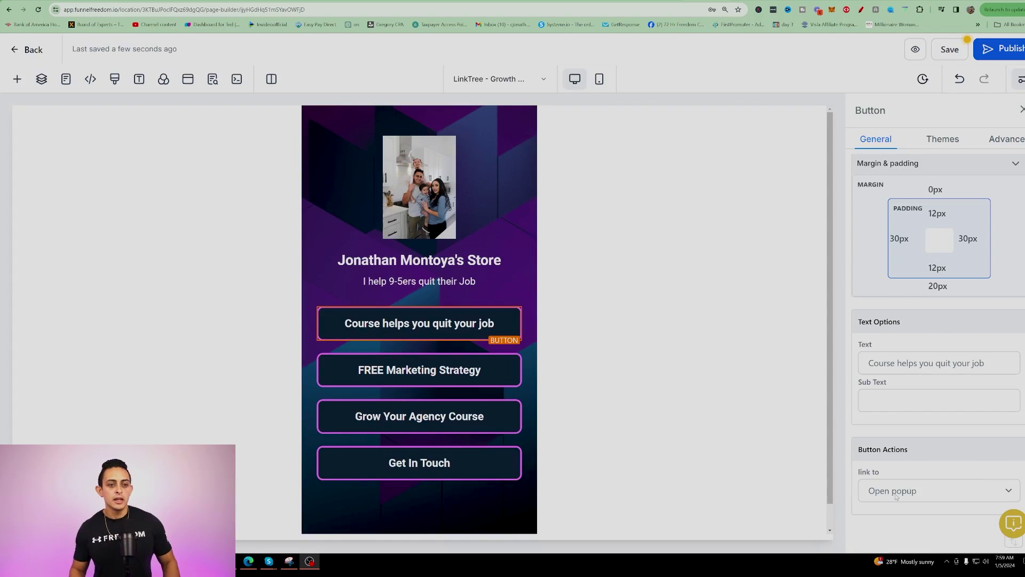
{"action": "left_click", "coordinate": [912, 493]}
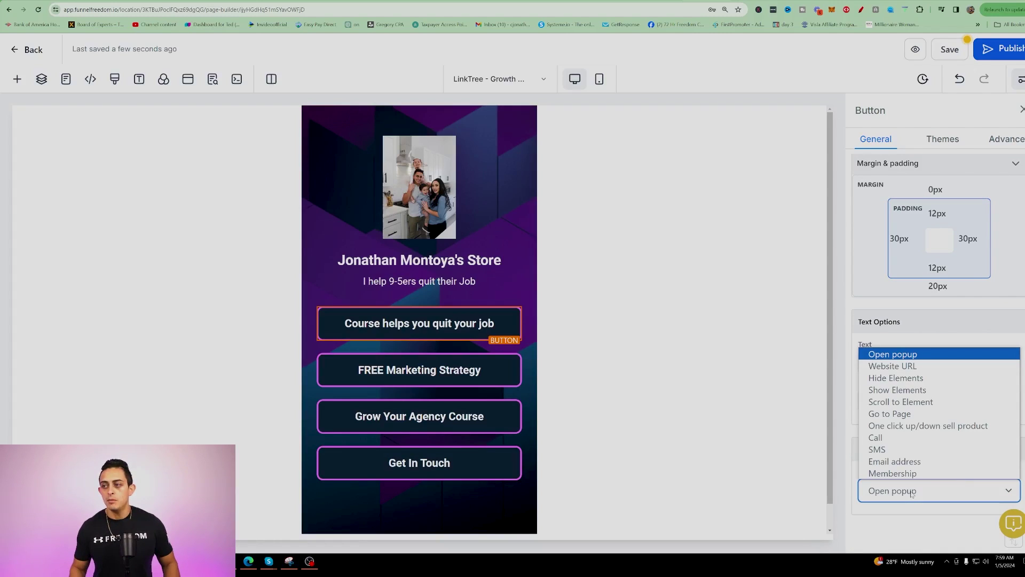
{"action": "mouse_move", "coordinate": [430, 314]}
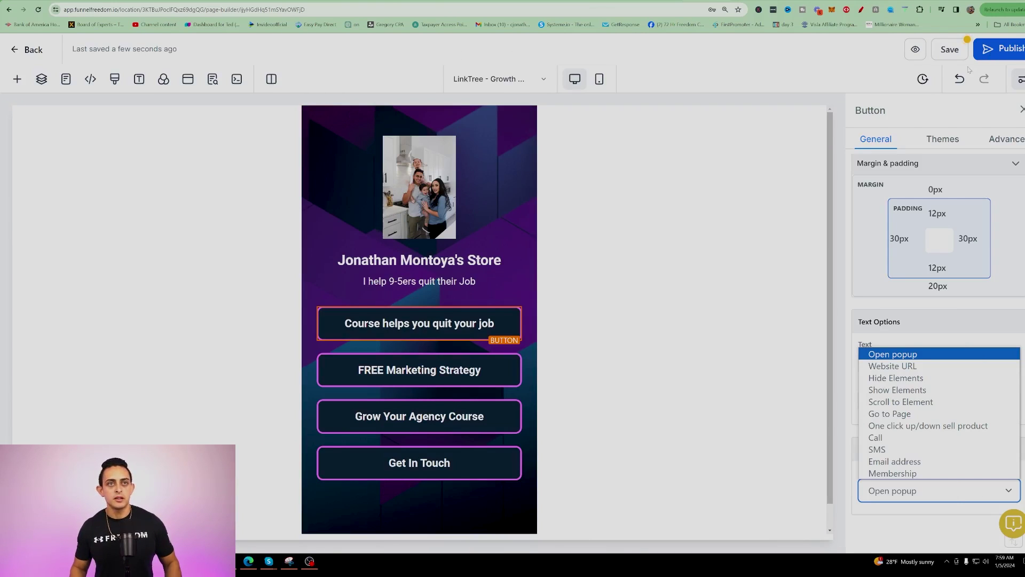
Publish the page with the available quityourjob subdomain as its domain.
{"action": "left_click", "coordinate": [1002, 53]}
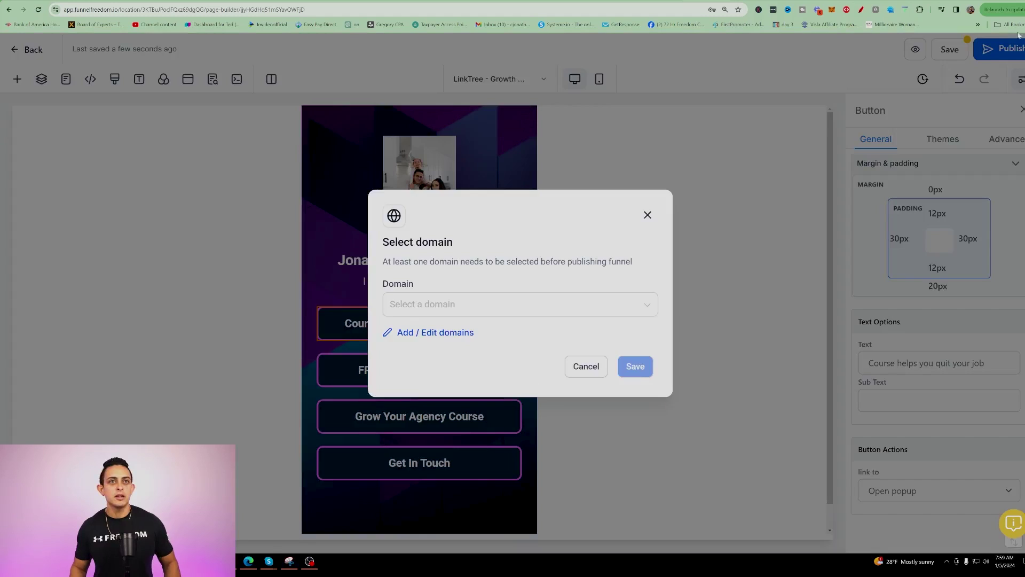
{"action": "left_click", "coordinate": [443, 305]}
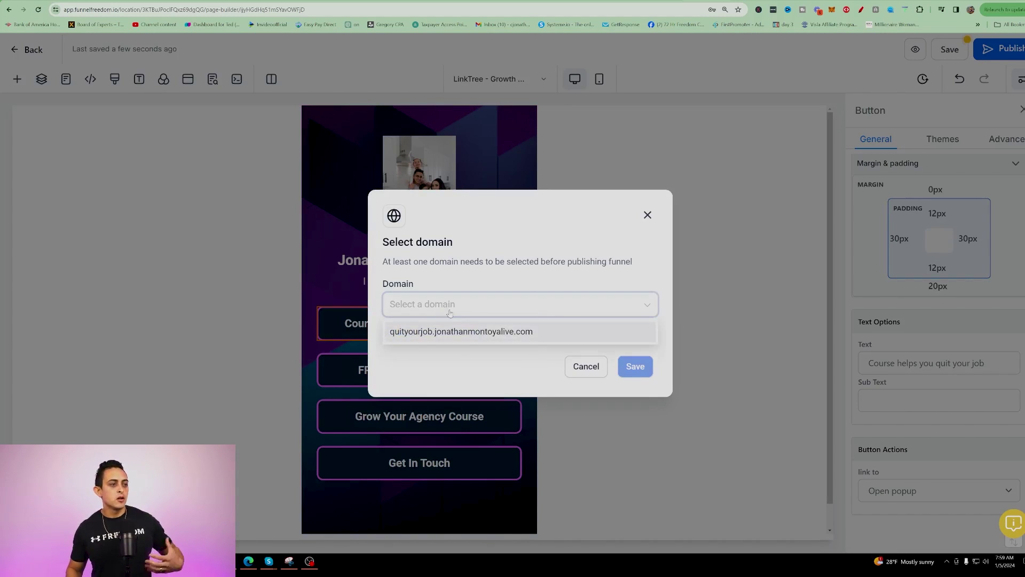
{"action": "left_click", "coordinate": [460, 332]}
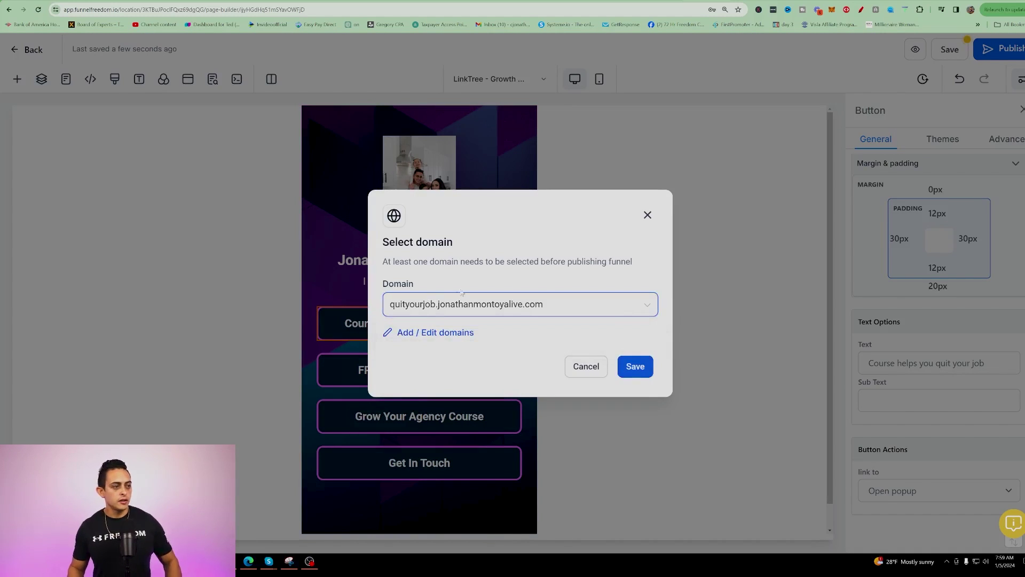
{"action": "left_click", "coordinate": [651, 368]}
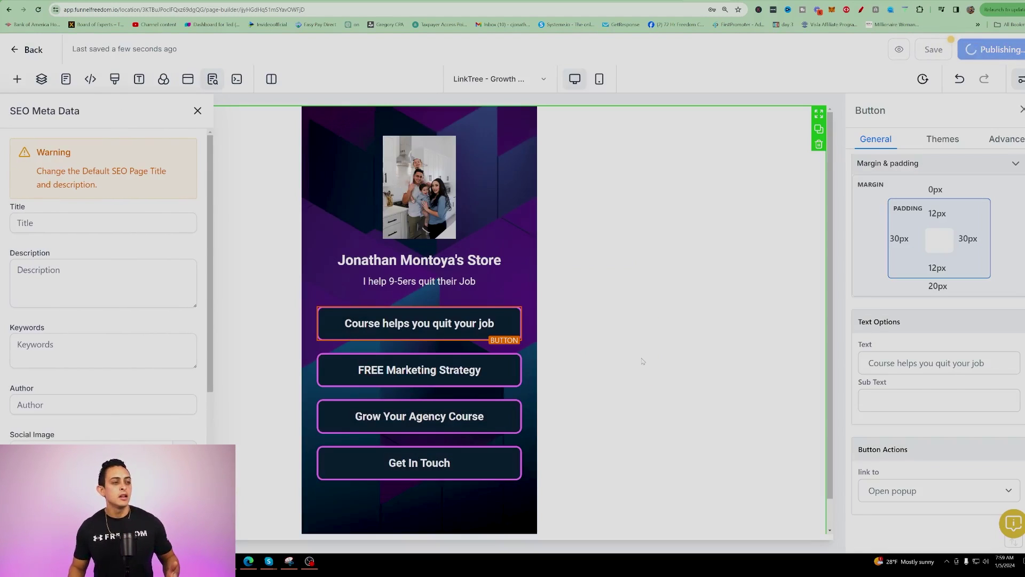
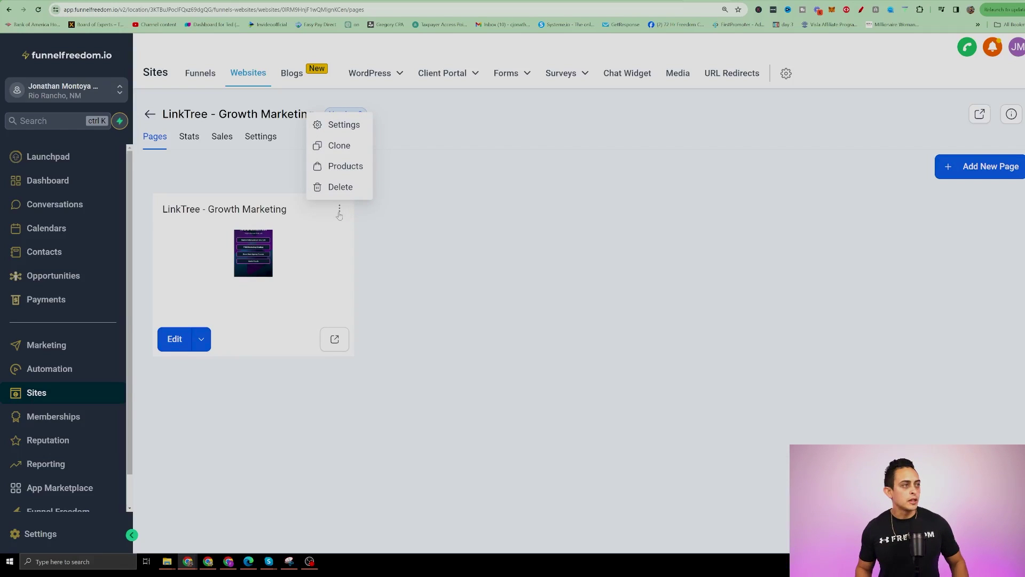
Rename the page as "Stan Store" plus the owner's first name and set its path to /buynow.
{"action": "left_click", "coordinate": [346, 127]}
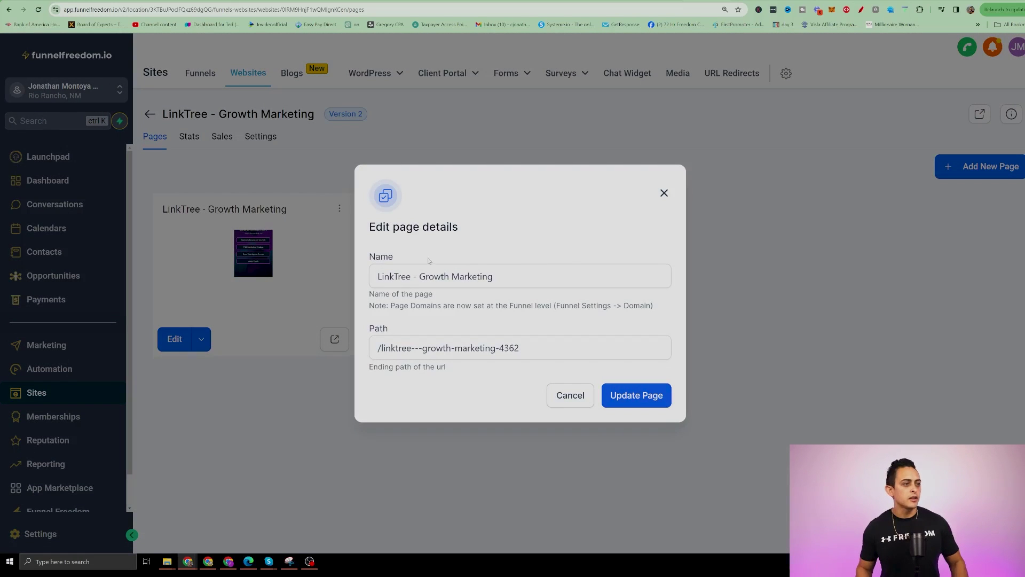
{"action": "type", "text": "Sta"}
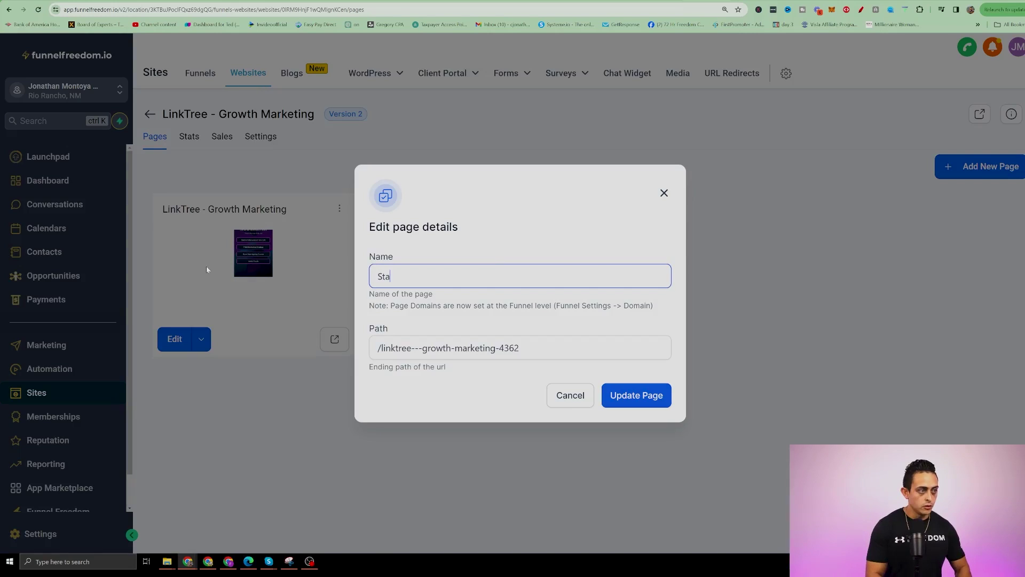
{"action": "type", "text": "n Store Jonathan"}
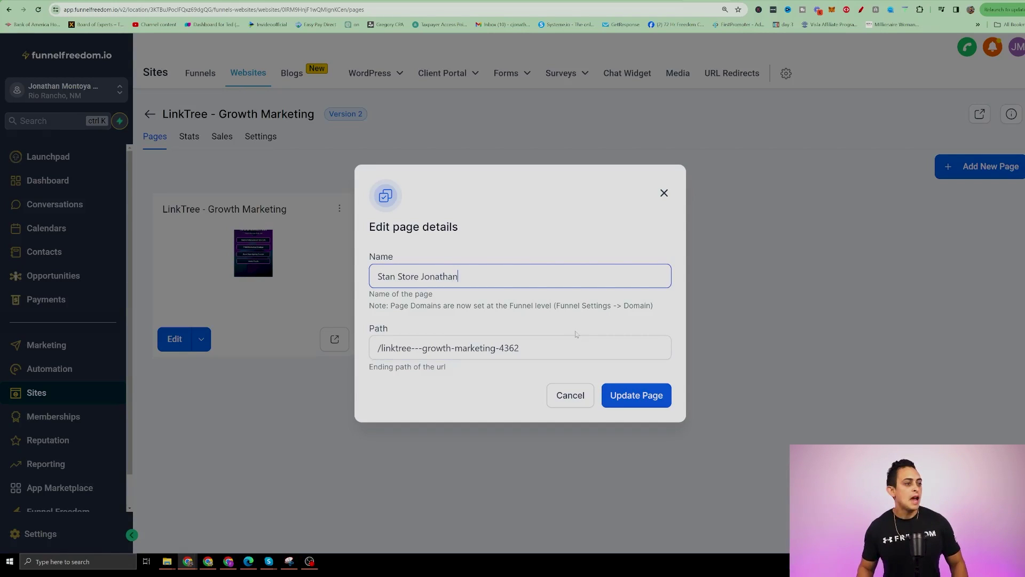
{"action": "left_click_drag", "start_coordinate": [381, 348], "coordinate": [672, 363]}
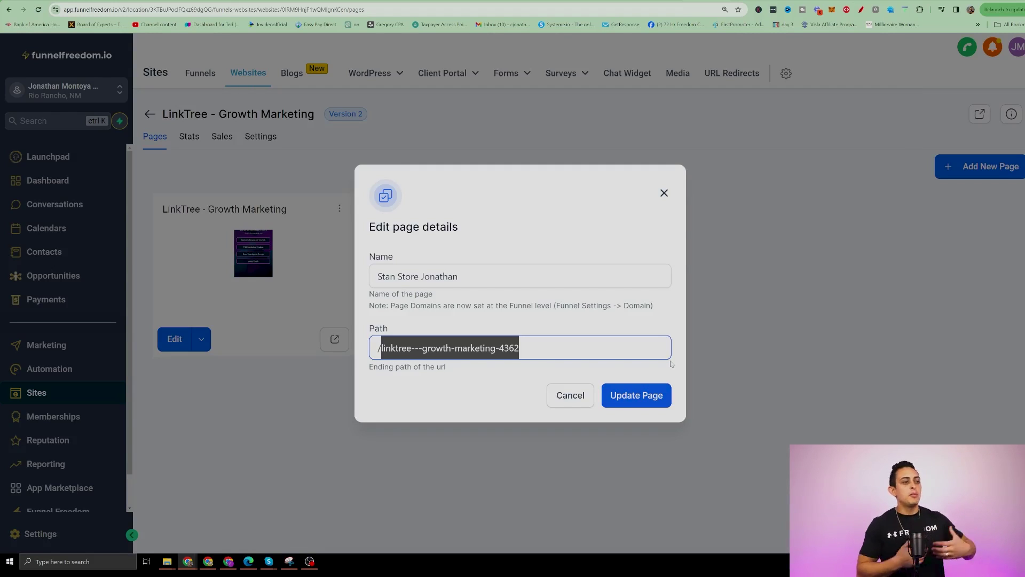
{"action": "type", "text": "buynow"}
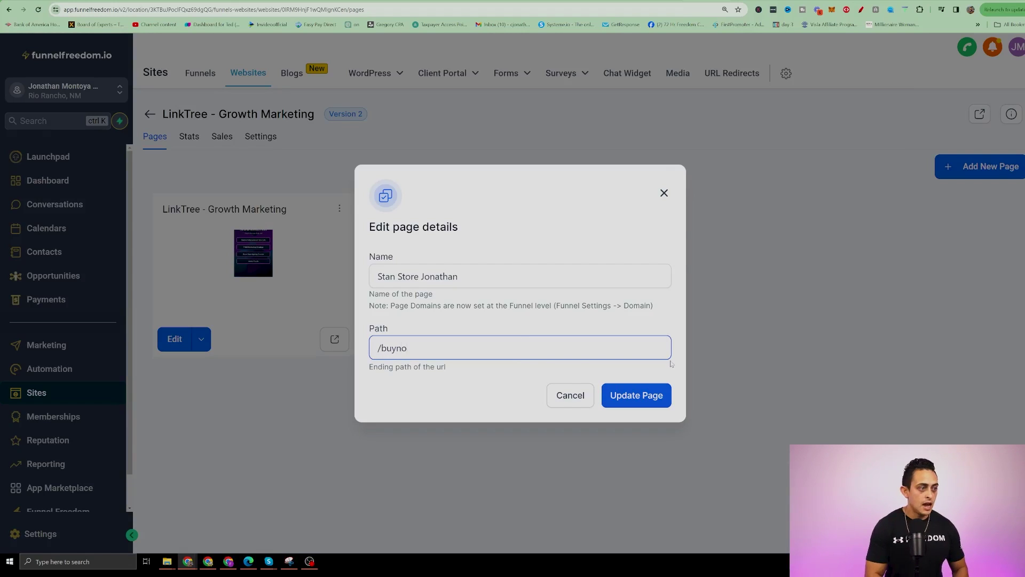
{"action": "left_click", "coordinate": [655, 396]}
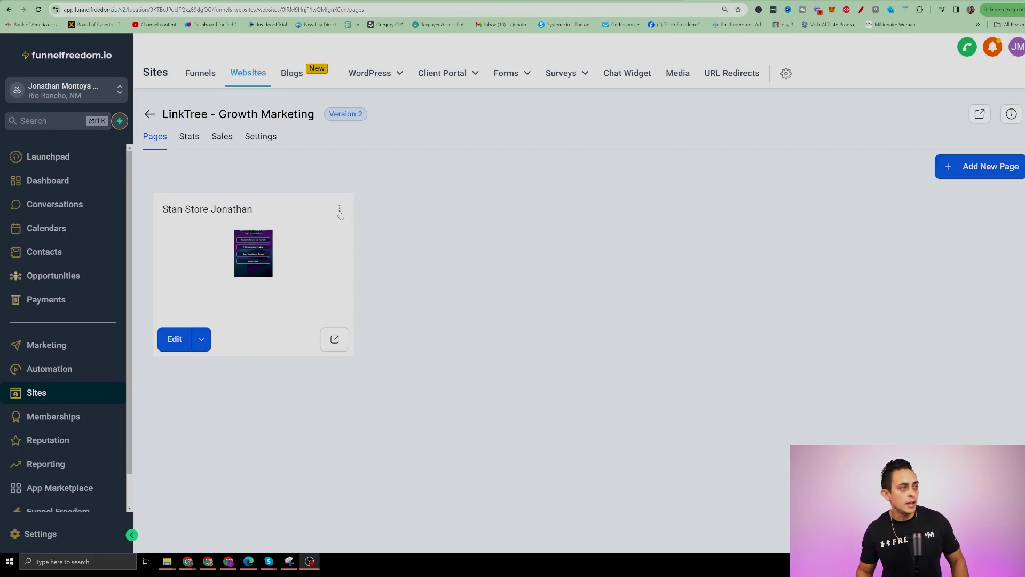
Add the test offer course product to the page, with test offer course as its price and product name.
{"action": "left_click", "coordinate": [340, 211]}
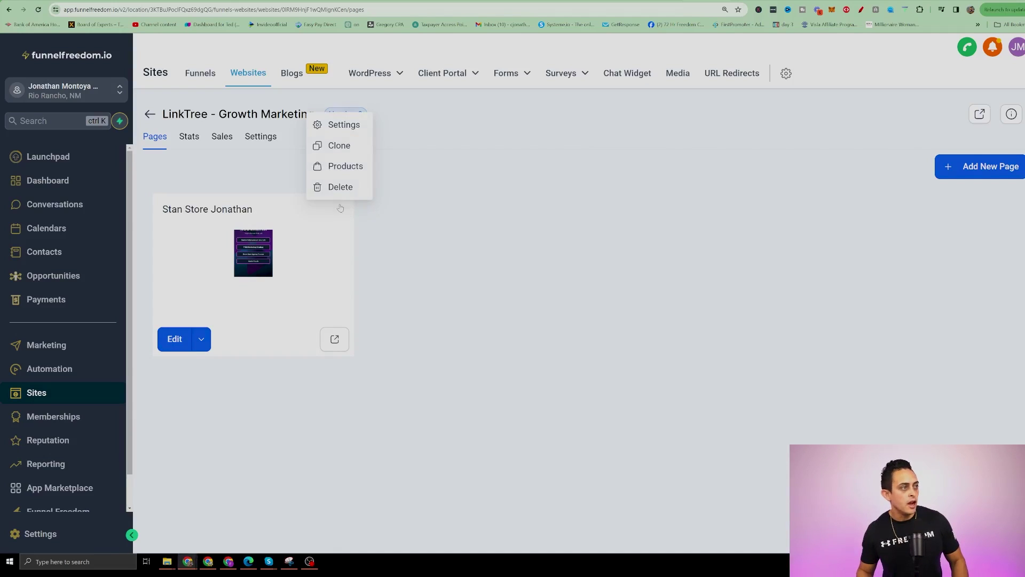
{"action": "left_click", "coordinate": [336, 168]}
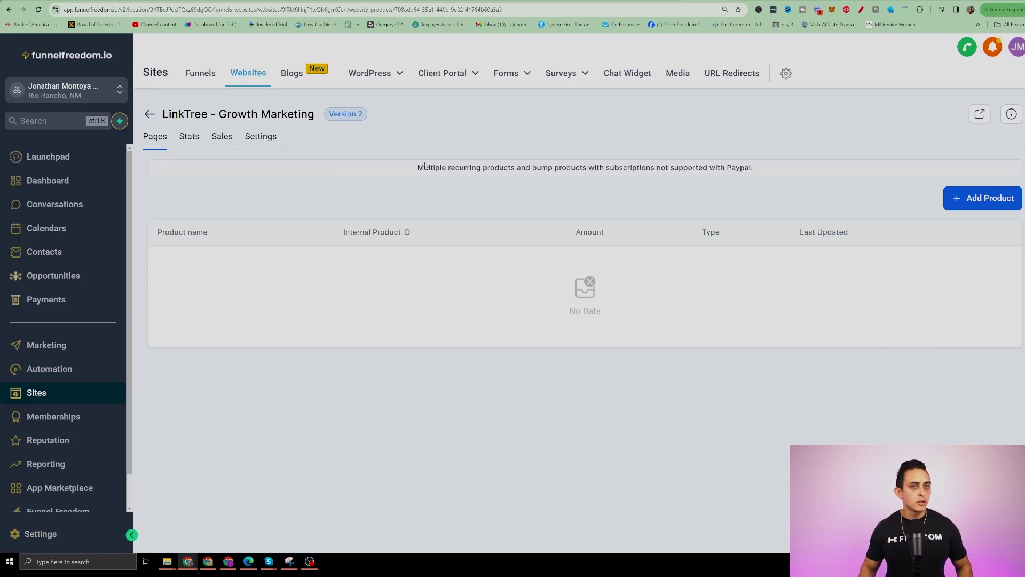
{"action": "left_click", "coordinate": [983, 208]}
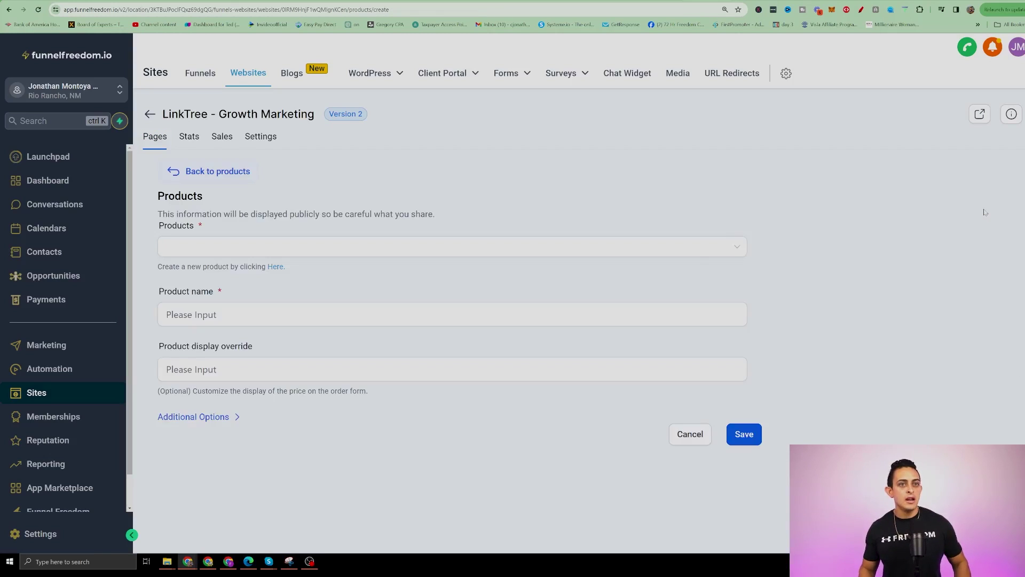
{"action": "left_click", "coordinate": [270, 248]}
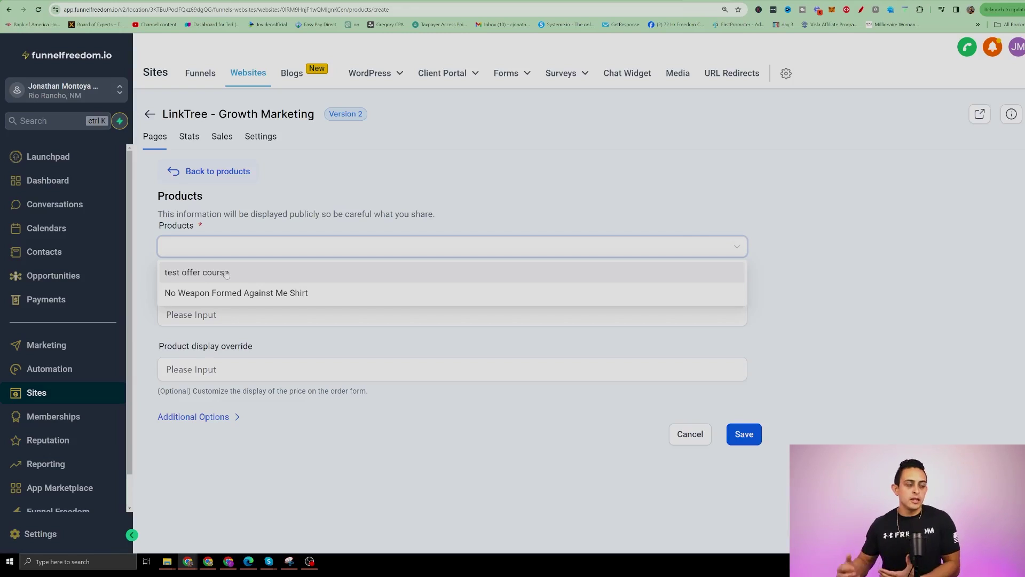
{"action": "left_click", "coordinate": [225, 272]}
{"action": "left_click", "coordinate": [220, 316]}
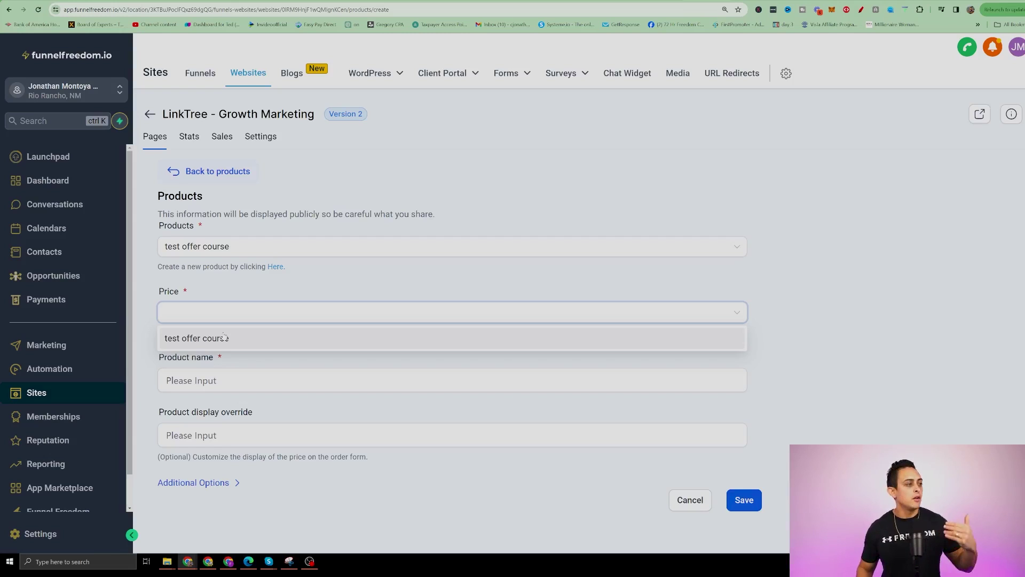
{"action": "left_click", "coordinate": [201, 342]}
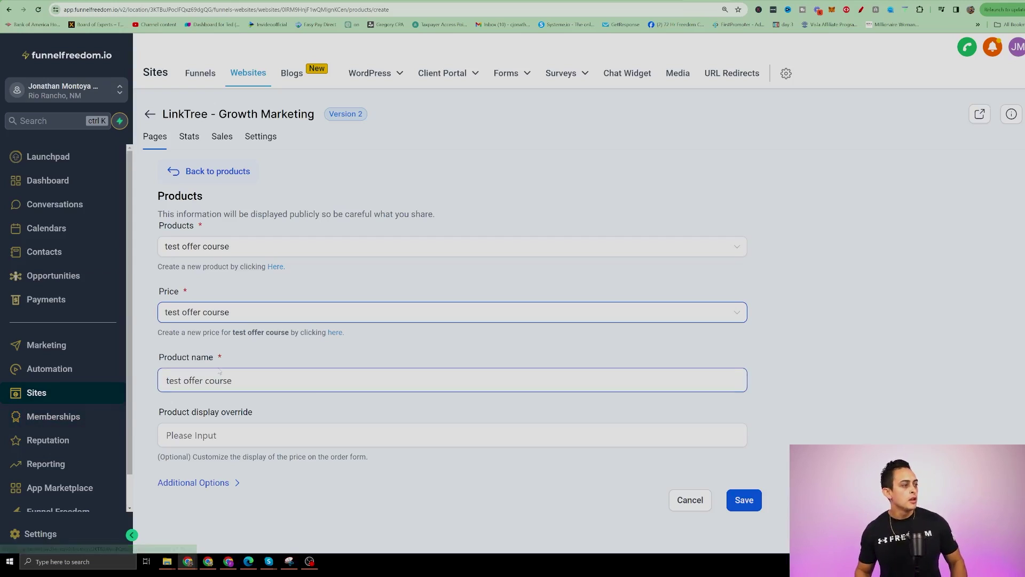
{"action": "left_click", "coordinate": [374, 380]}
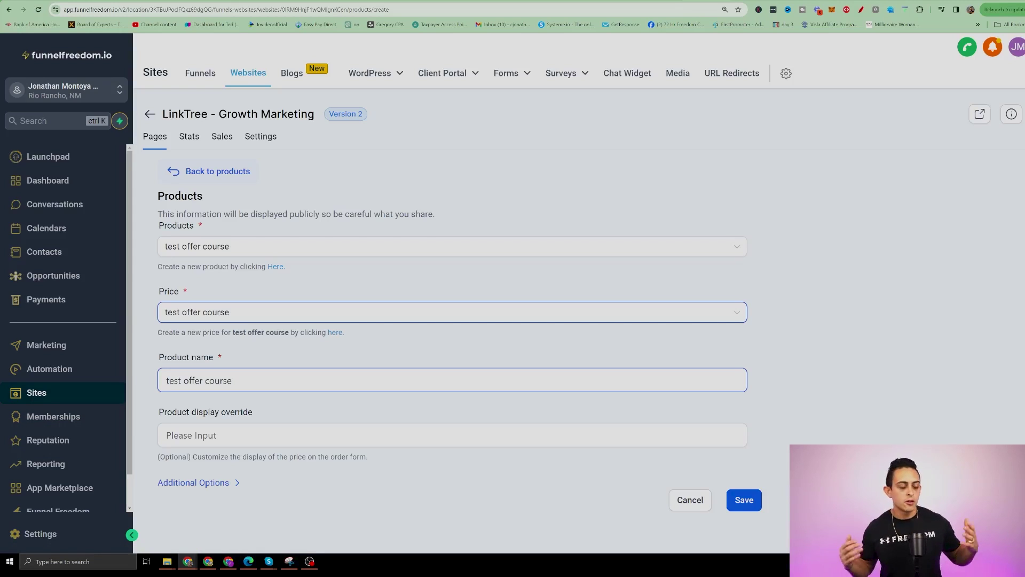
{"action": "left_click", "coordinate": [742, 502]}
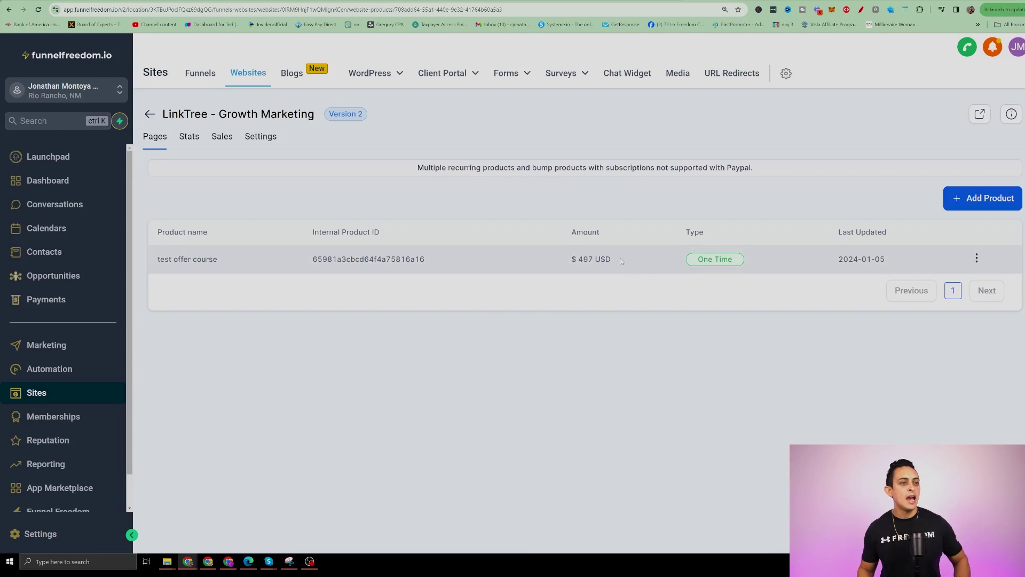
Review the added product's amount and name, and return to the websites list.
{"action": "triple_click", "coordinate": [552, 262]}
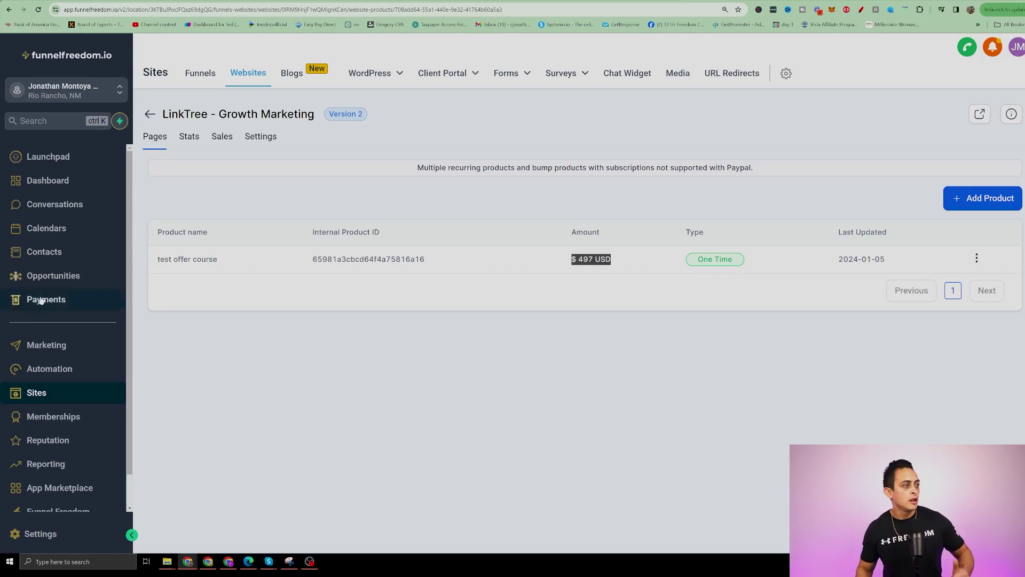
{"action": "left_click_drag", "start_coordinate": [219, 260], "coordinate": [151, 263]}
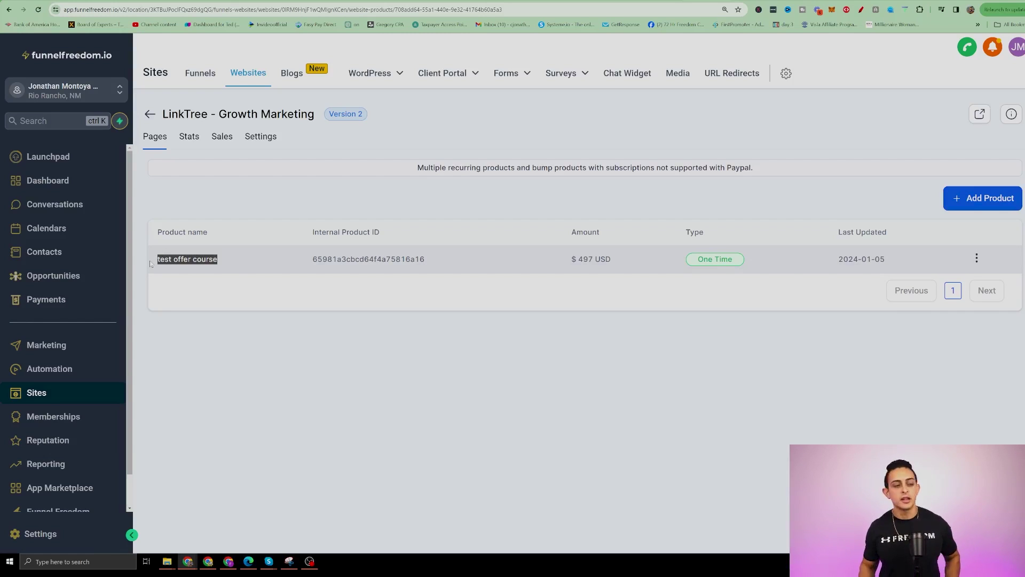
{"action": "left_click", "coordinate": [150, 114]}
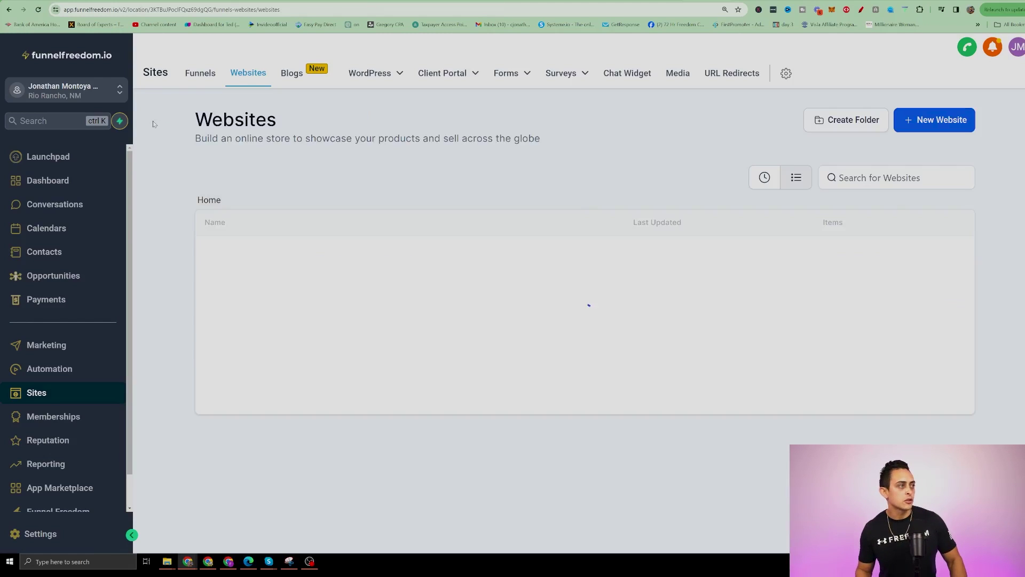
Open the settings of the LinkTree - Growth Marketing website and check its assigned domain.
{"action": "left_click_drag", "start_coordinate": [183, 290], "coordinate": [319, 289]}
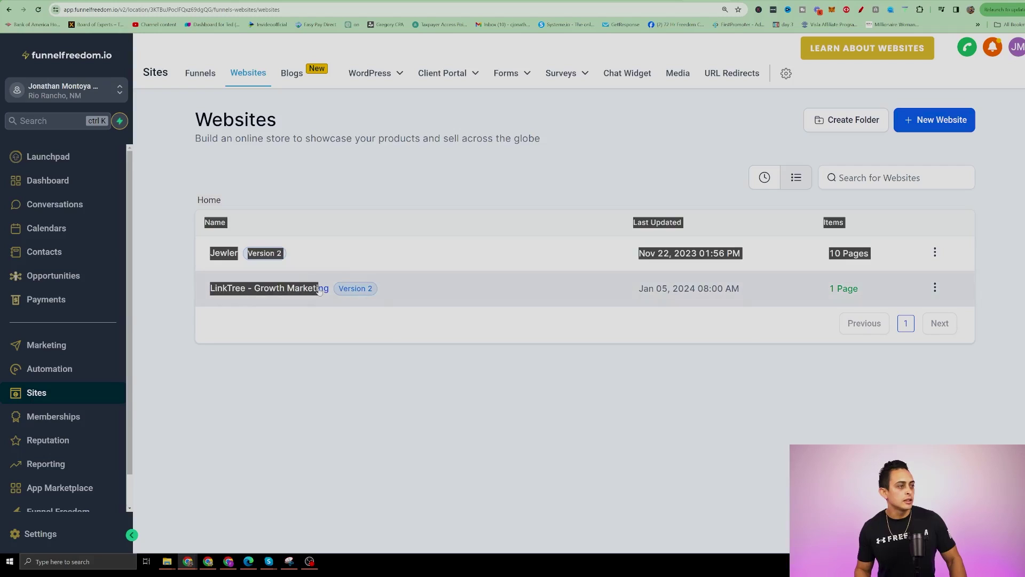
{"action": "left_click", "coordinate": [319, 289]}
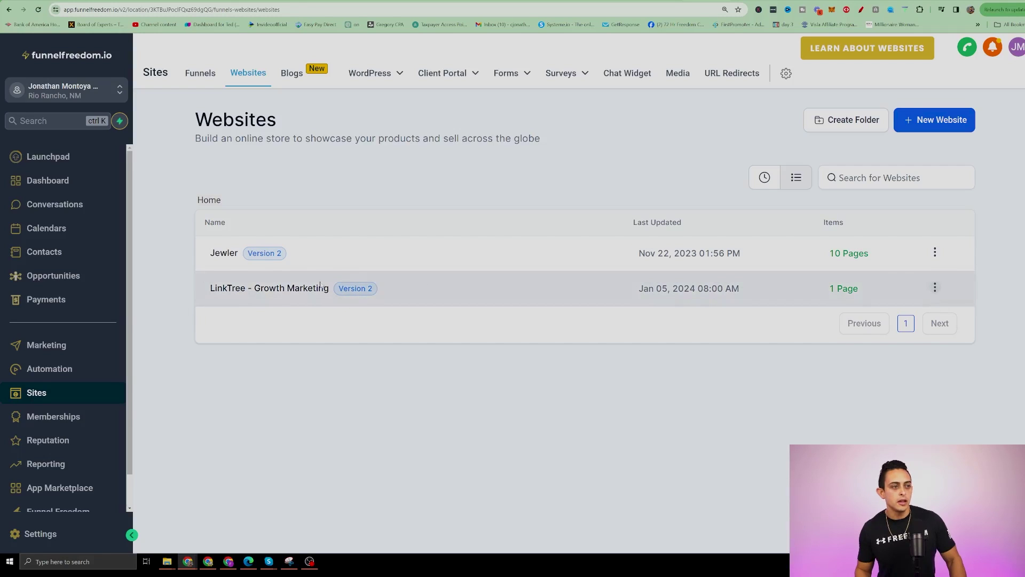
{"action": "left_click", "coordinate": [281, 297]}
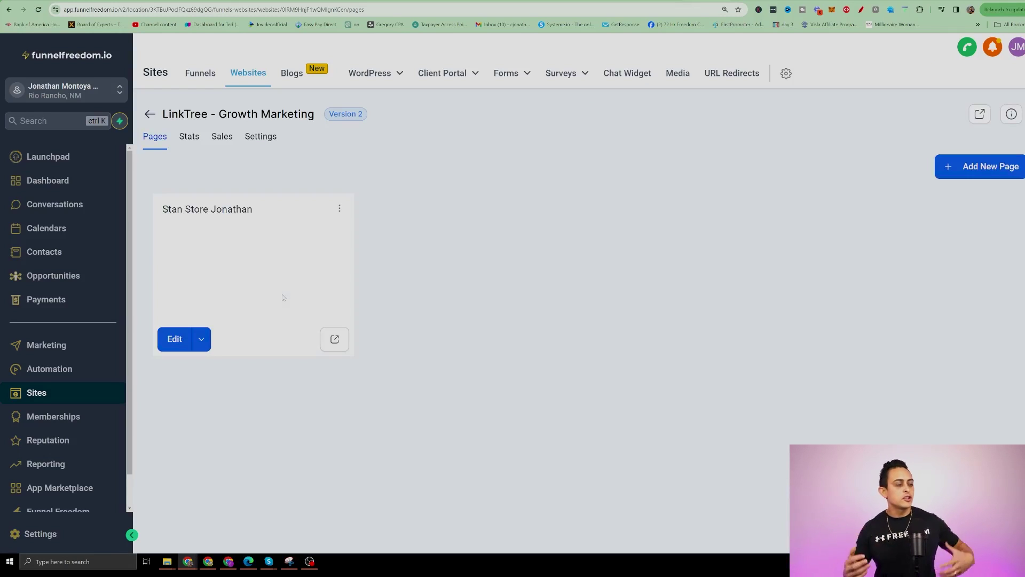
{"action": "left_click", "coordinate": [260, 136]}
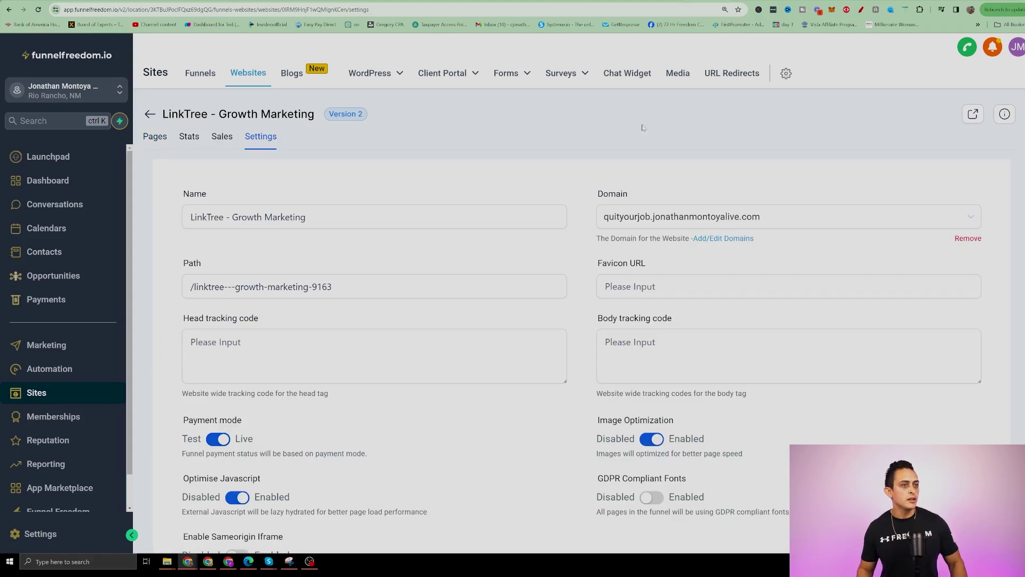
{"action": "double_click", "coordinate": [649, 217]}
{"action": "left_click_drag", "start_coordinate": [658, 246], "coordinate": [658, 274]}
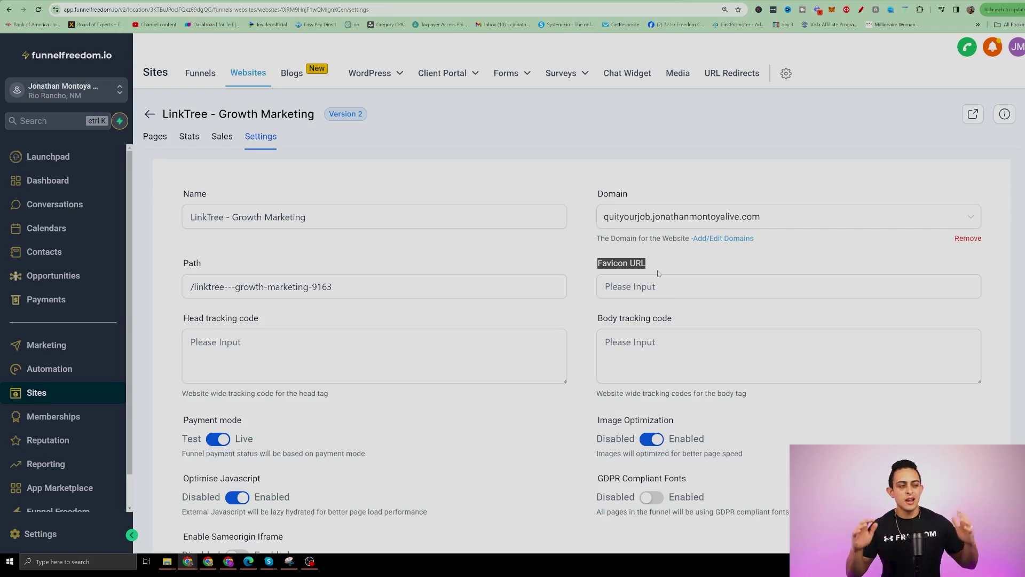
Rename the website as "Stan Store" plus the owner's first name.
{"action": "triple_click", "coordinate": [249, 217]}
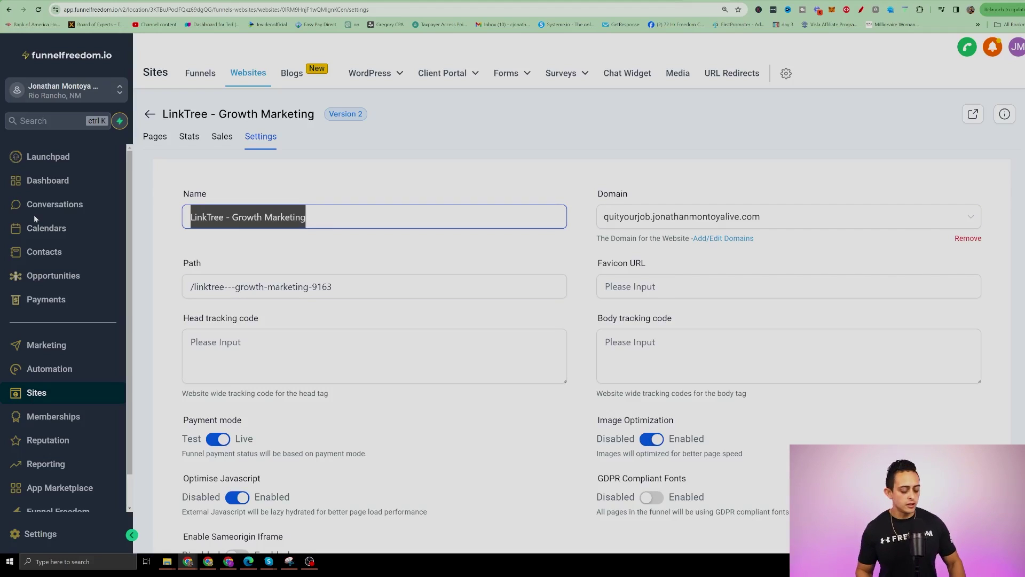
{"action": "type", "text": "Stan Str"}
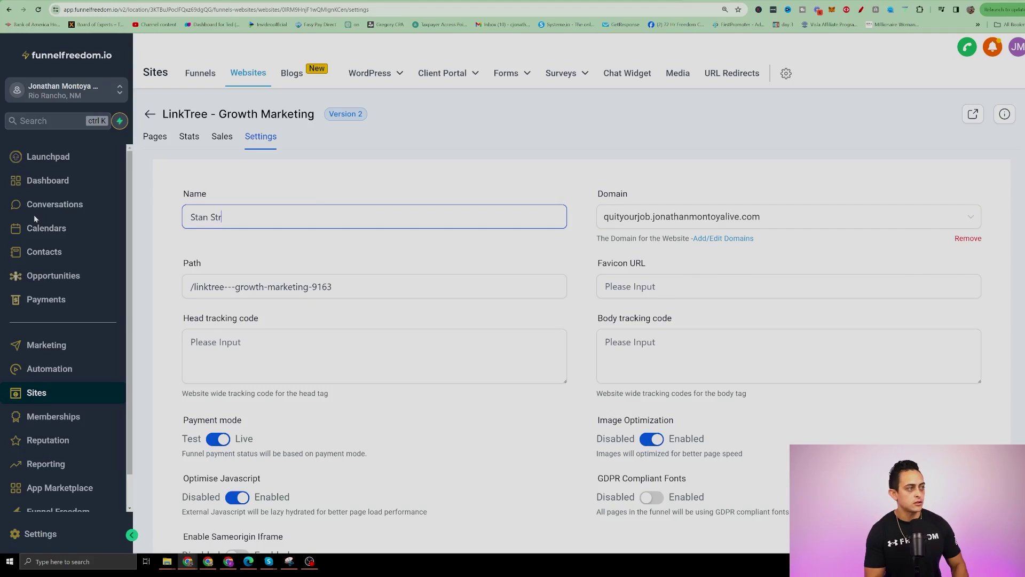
{"action": "key", "text": "BackSpace"}
{"action": "type", "text": "ore Jonathan"}
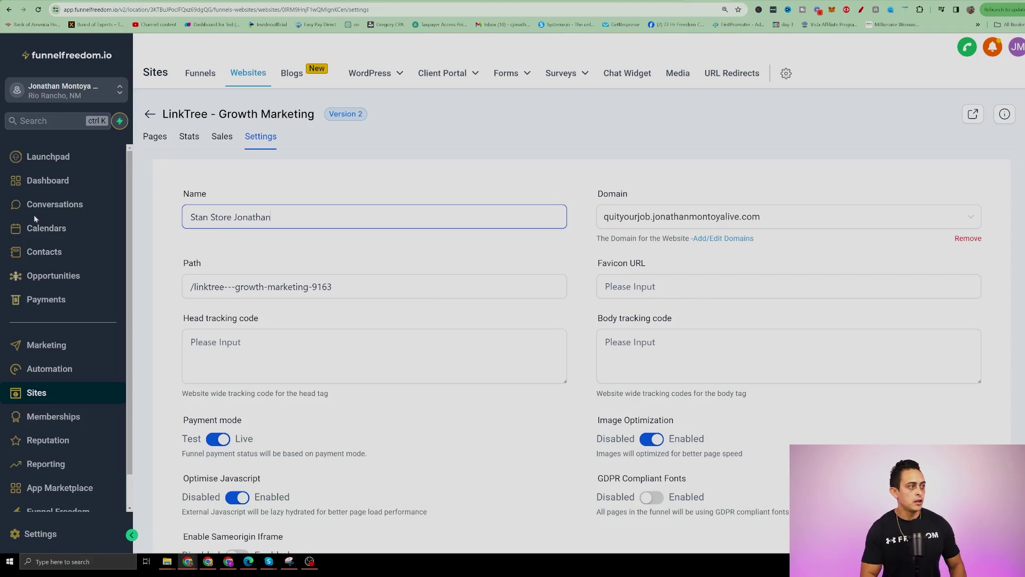
Set the website's path to /stanstore, save the settings and return to its pages.
{"action": "key", "text": "Tab"}
{"action": "key", "text": "BackSpace"}
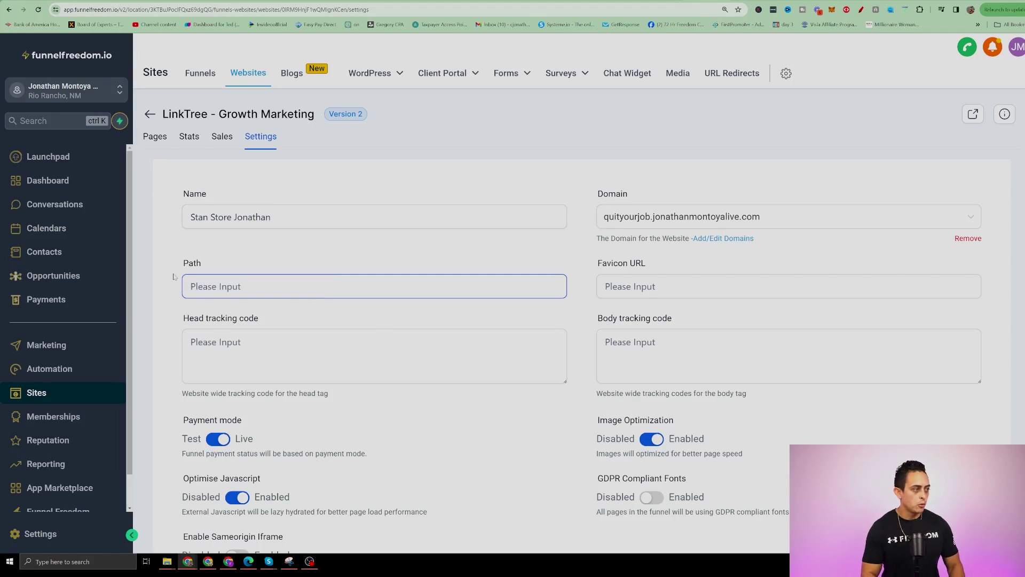
{"action": "type", "text": "/stans"}
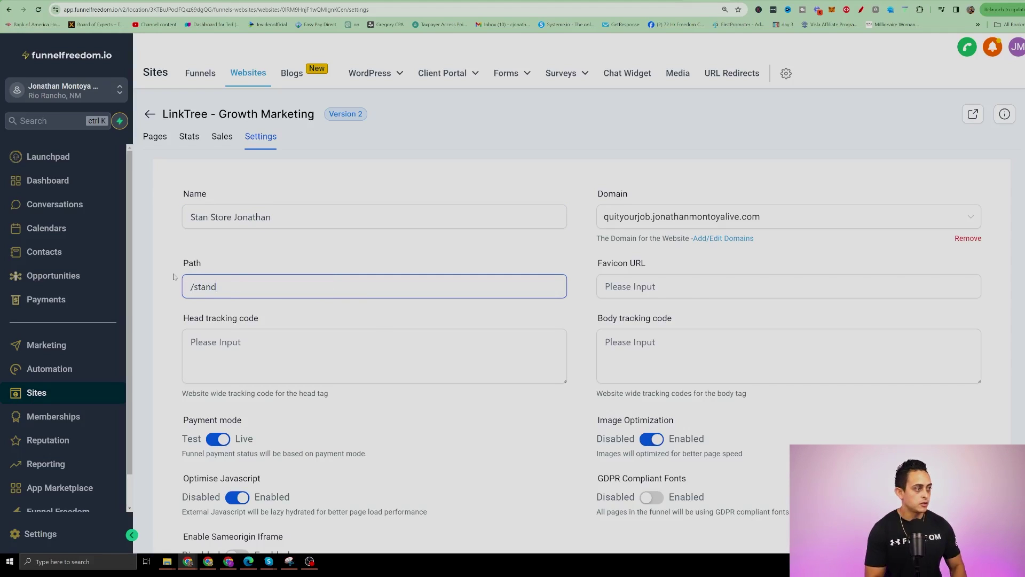
{"action": "type", "text": "tore"}
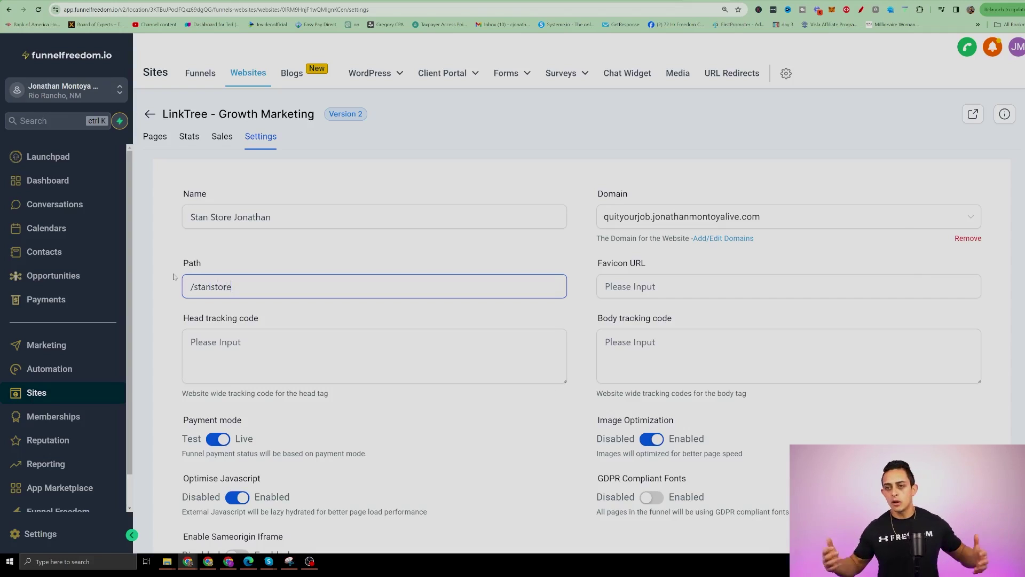
{"action": "scroll", "coordinate": [243, 263], "scroll_direction": "down", "scroll_amount": 3}
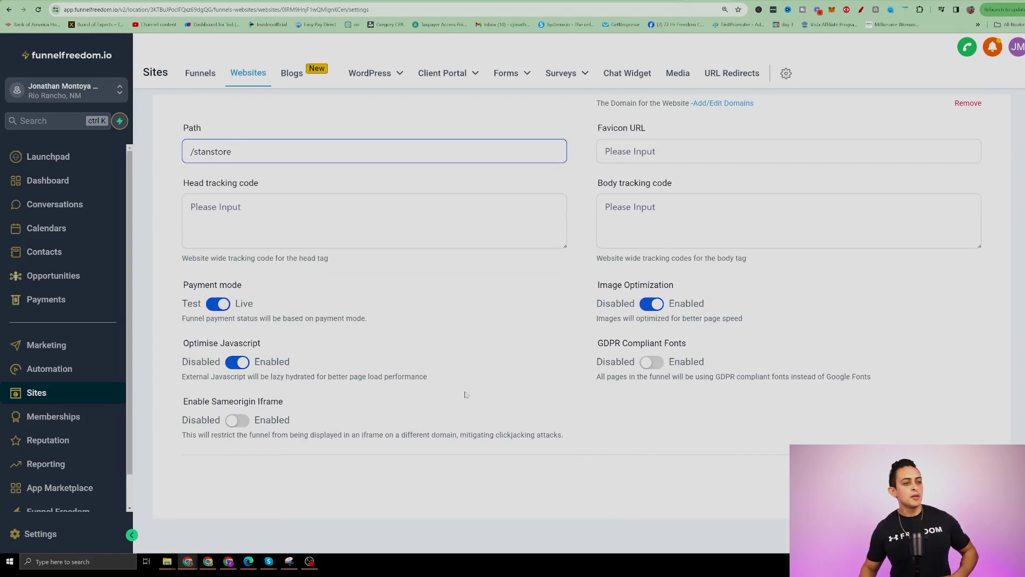
{"action": "triple_click", "coordinate": [232, 184]}
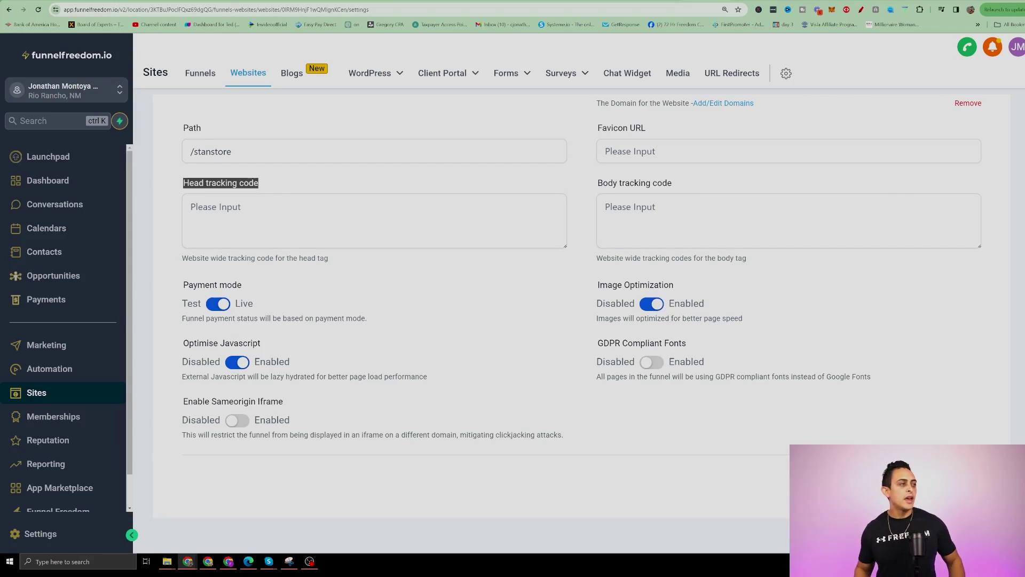
{"action": "scroll", "coordinate": [810, 412], "scroll_direction": "up", "scroll_amount": 5}
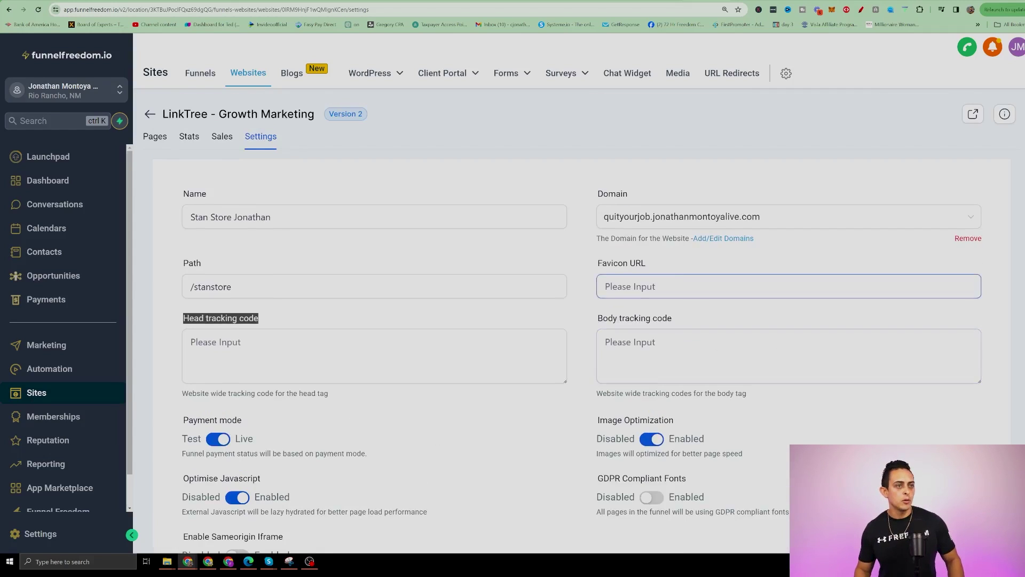
{"action": "left_click", "coordinate": [155, 136]}
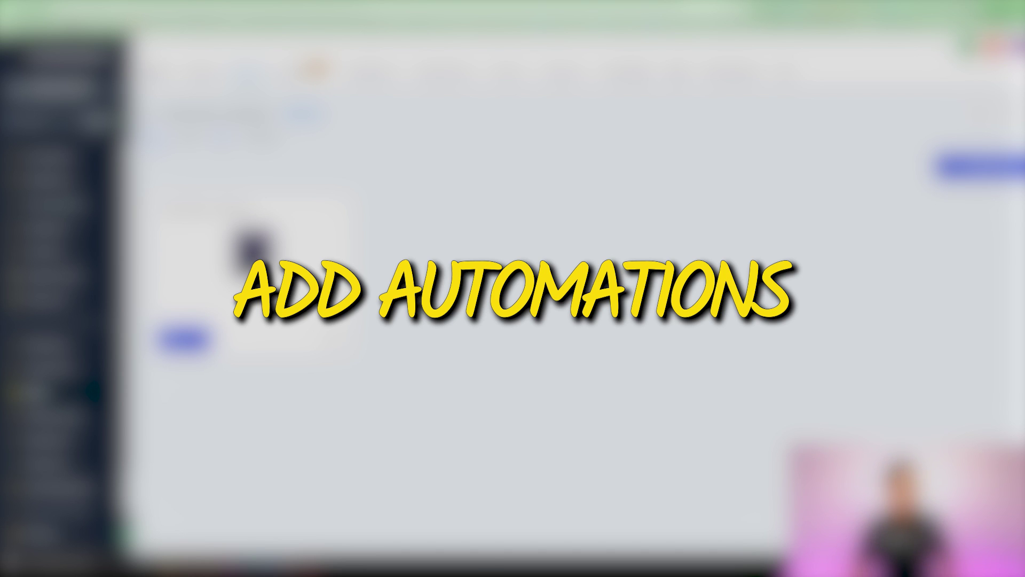
Open the live version of the store page and enlarge it for viewing.
{"action": "key", "text": "ctrl+plus"}
{"action": "left_click", "coordinate": [353, 240]}
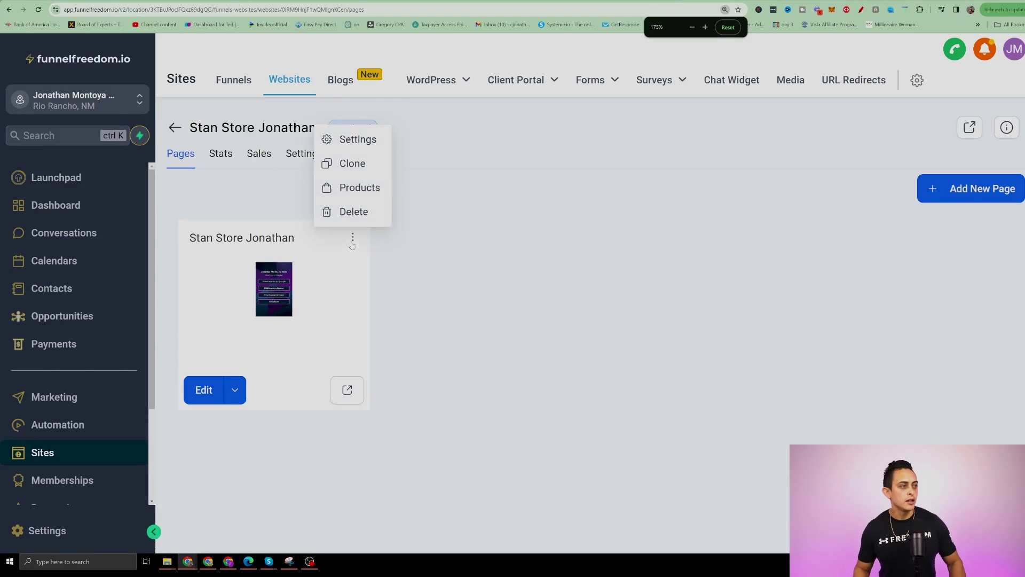
{"action": "left_click", "coordinate": [235, 390]}
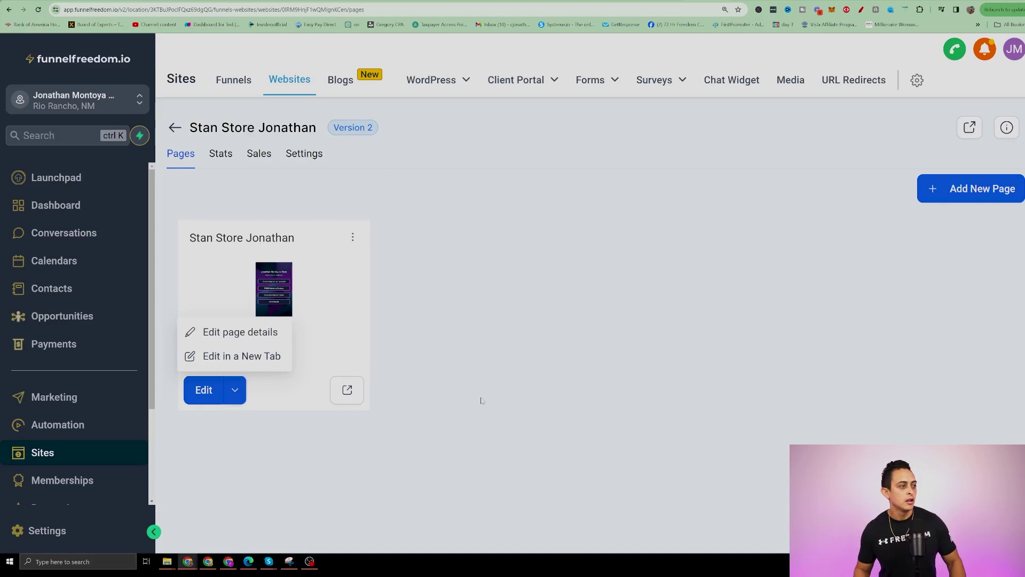
{"action": "left_click", "coordinate": [347, 390]}
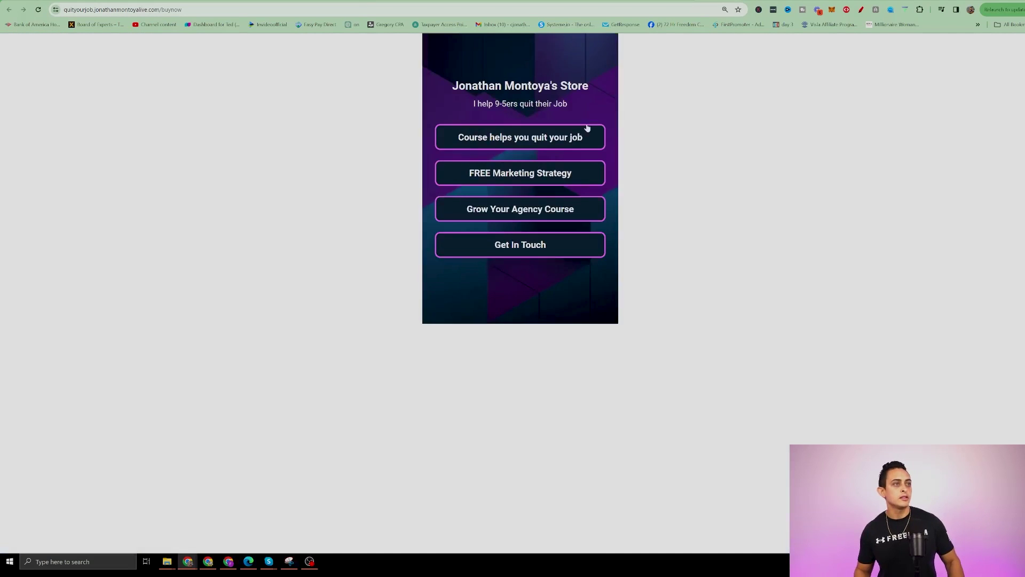
{"action": "key", "text": "ctrl+plus"}
{"action": "key", "text": "ctrl+plus"}
{"action": "key", "text": "ctrl+plus"}
{"action": "key", "text": "ctrl+plus"}
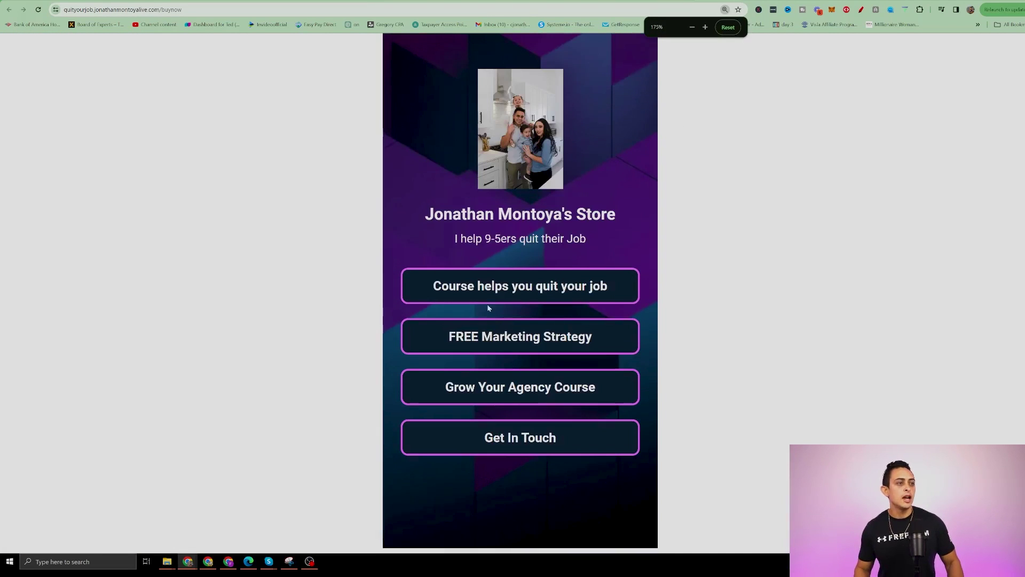
Review the order form behind the "Course helps you quit your job" link, and close the live page.
{"action": "left_click", "coordinate": [517, 291]}
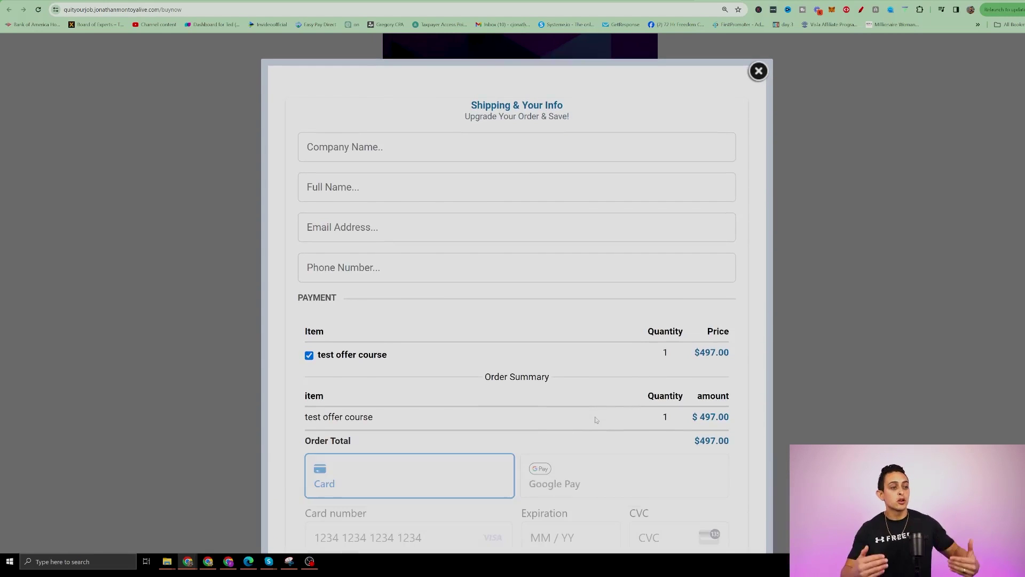
{"action": "scroll", "coordinate": [597, 420], "scroll_direction": "down", "scroll_amount": 2}
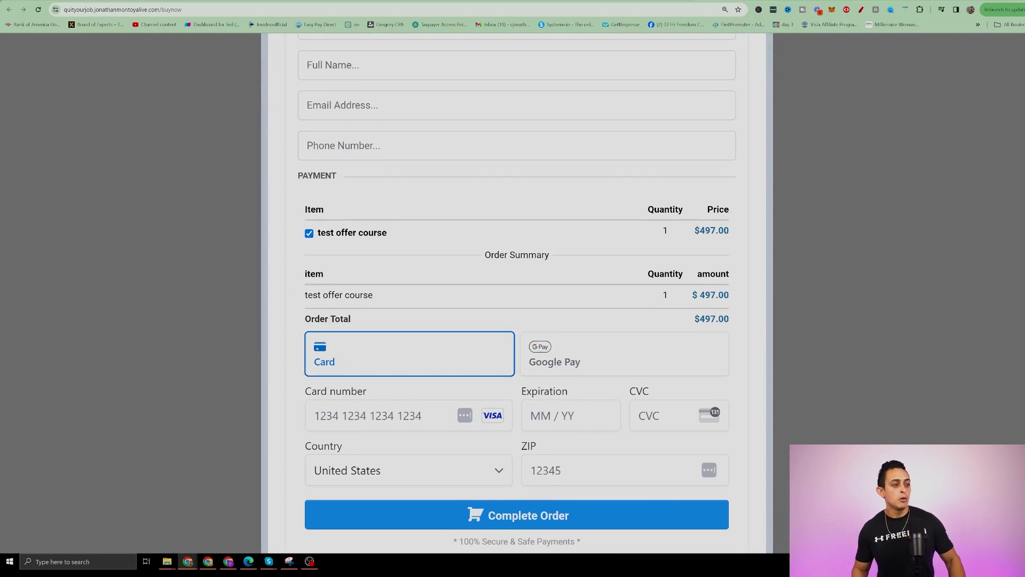
{"action": "scroll", "coordinate": [596, 420], "scroll_direction": "down", "scroll_amount": 1}
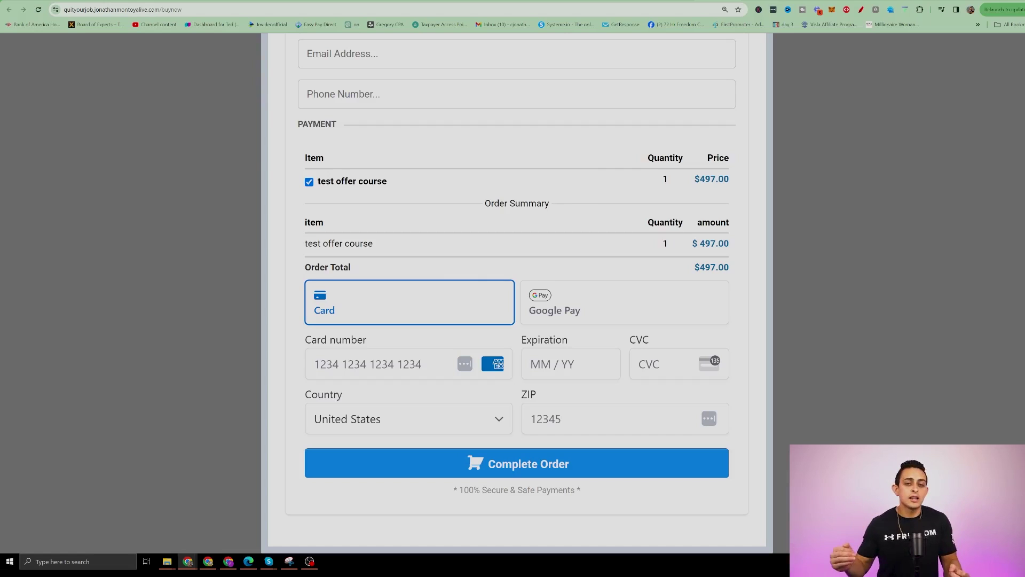
{"action": "scroll", "coordinate": [505, 379], "scroll_direction": "up", "scroll_amount": 4}
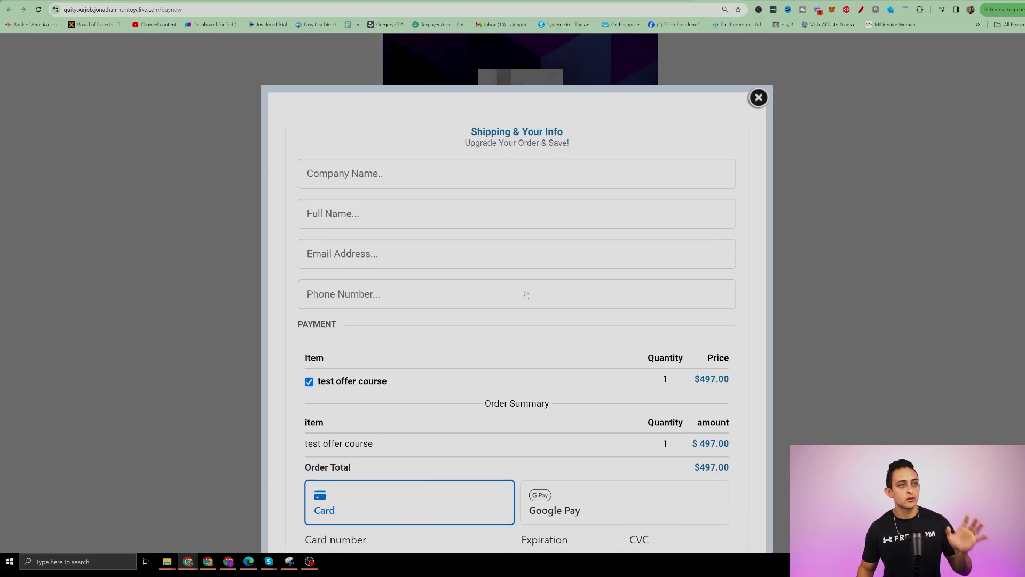
{"action": "left_click", "coordinate": [757, 96]}
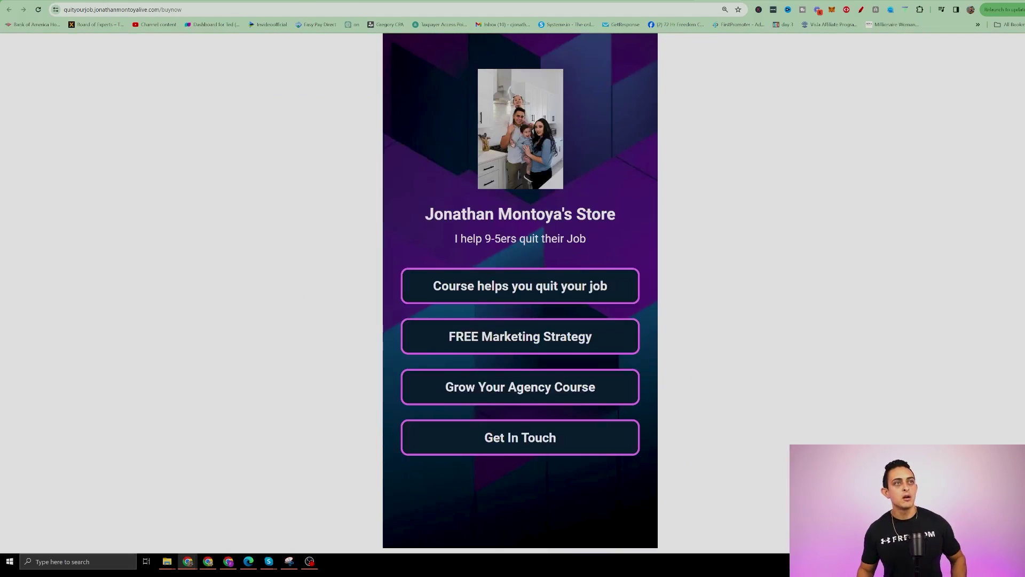
{"action": "key", "text": "ctrl+w"}
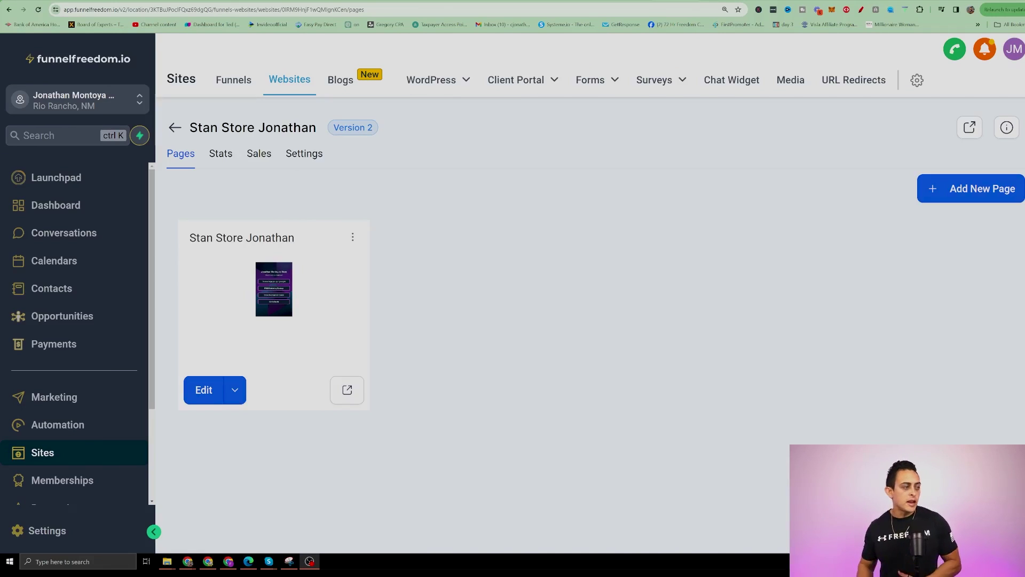
Create a new automation workflow from scratch.
{"action": "left_click", "coordinate": [51, 428]}
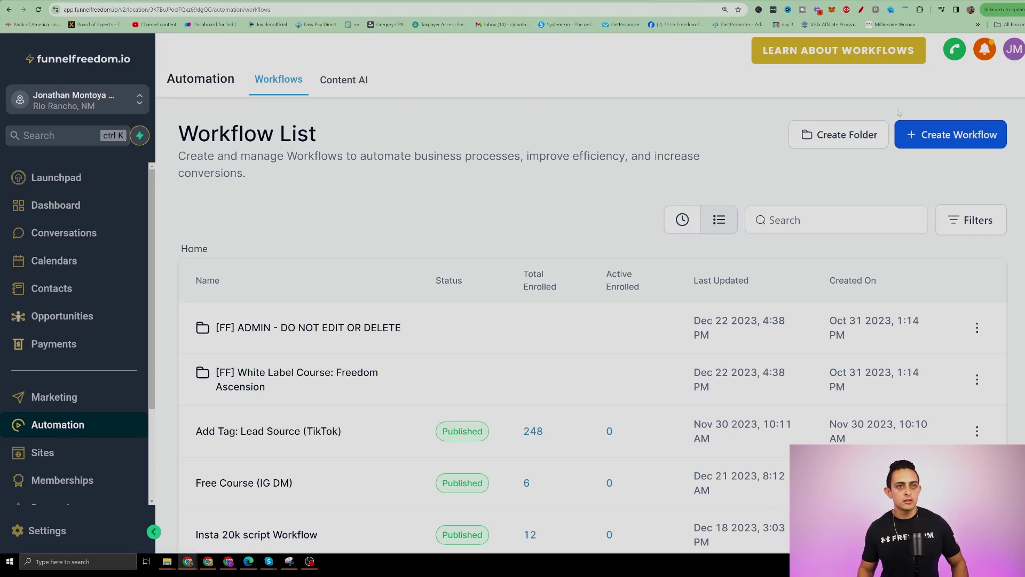
{"action": "left_click", "coordinate": [955, 135]}
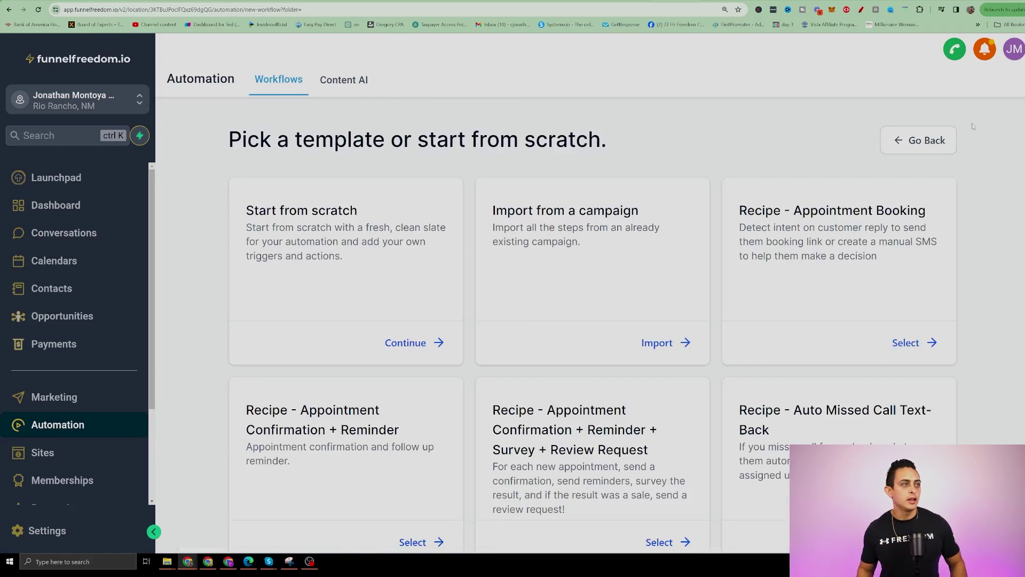
{"action": "key", "text": "ctrl+plus"}
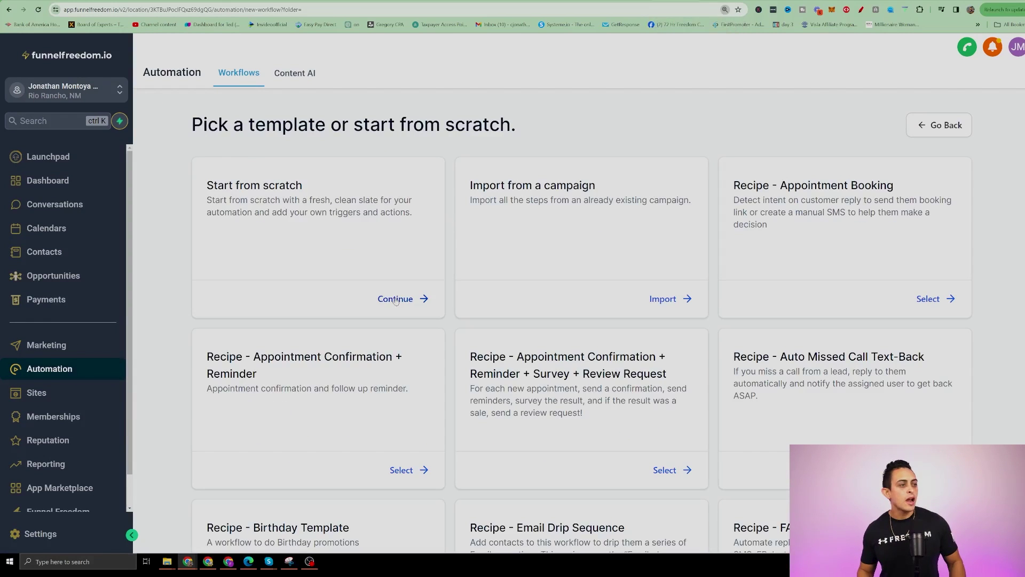
{"action": "left_click", "coordinate": [396, 301]}
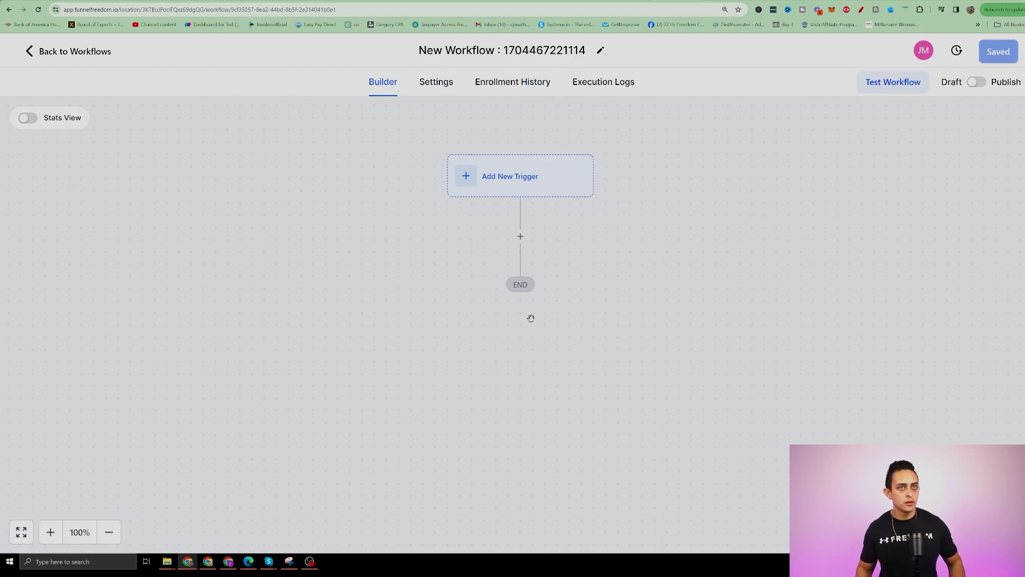
Choose Order Form Submission as the workflow's trigger.
{"action": "left_click", "coordinate": [494, 177]}
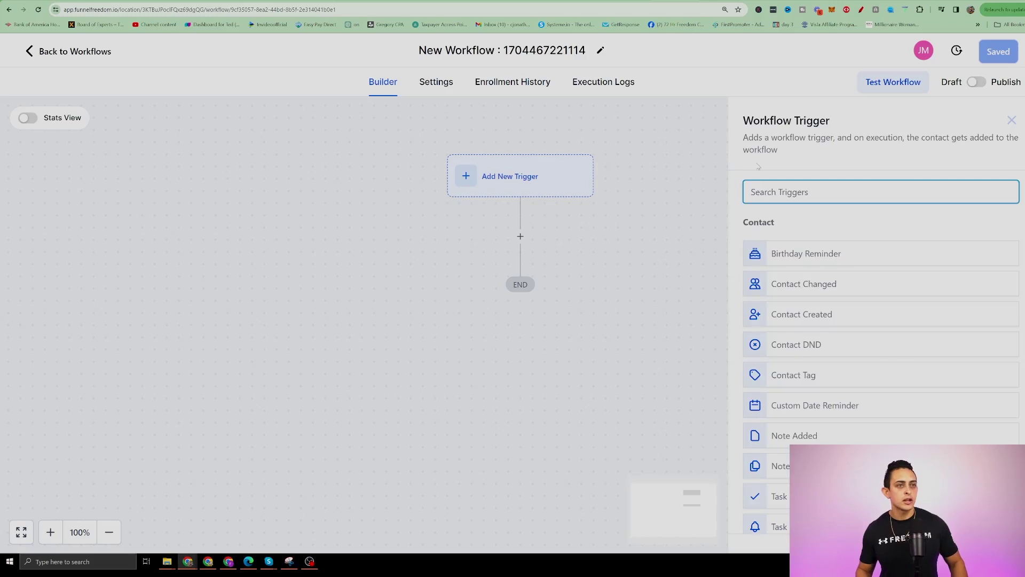
{"action": "type", "text": "order"}
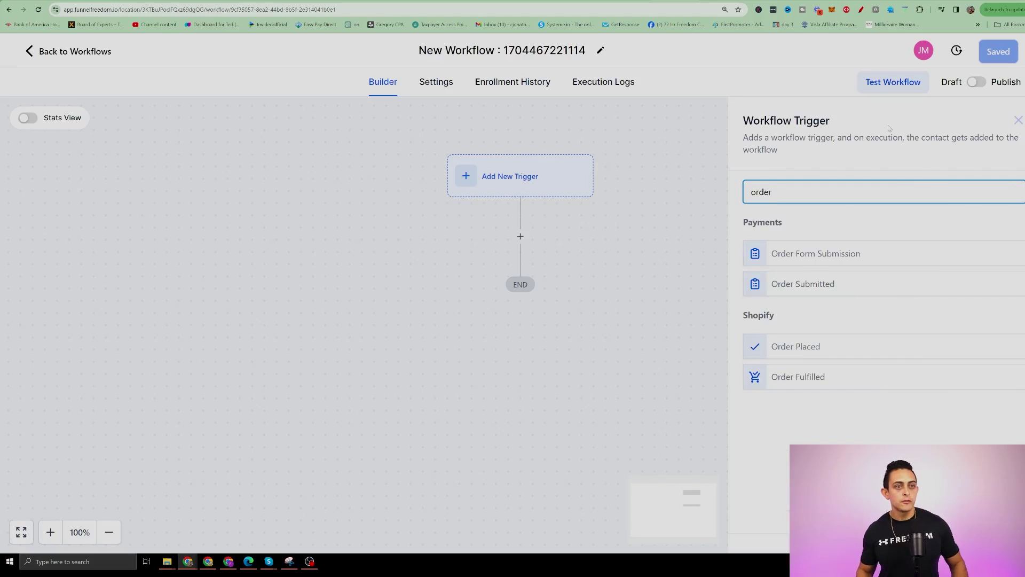
{"action": "left_click", "coordinate": [844, 254]}
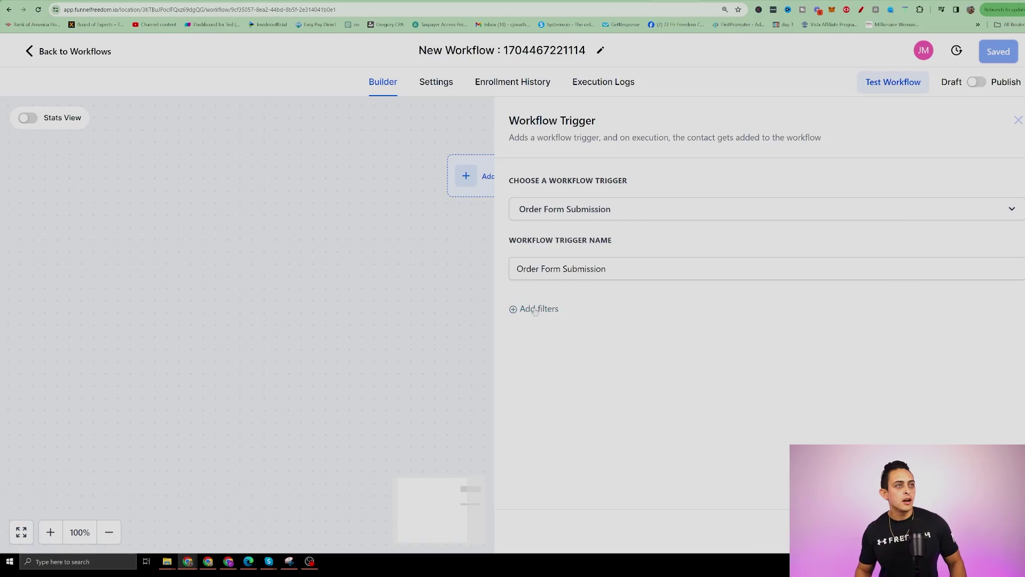
Filter the Order Form Submission trigger by funnel/website to the Stan Store funnel and save the trigger.
{"action": "left_click", "coordinate": [537, 310]}
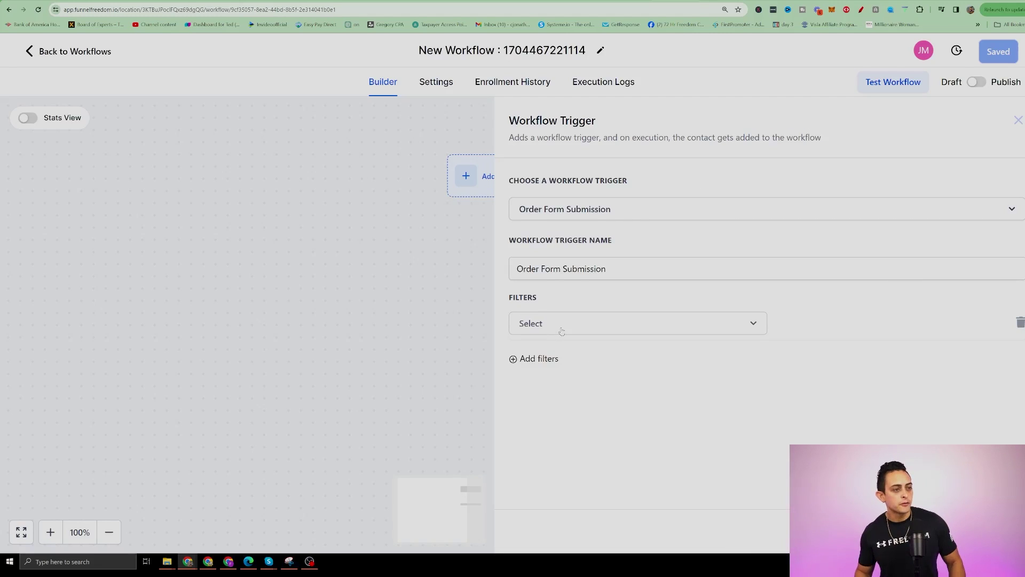
{"action": "left_click", "coordinate": [558, 331]}
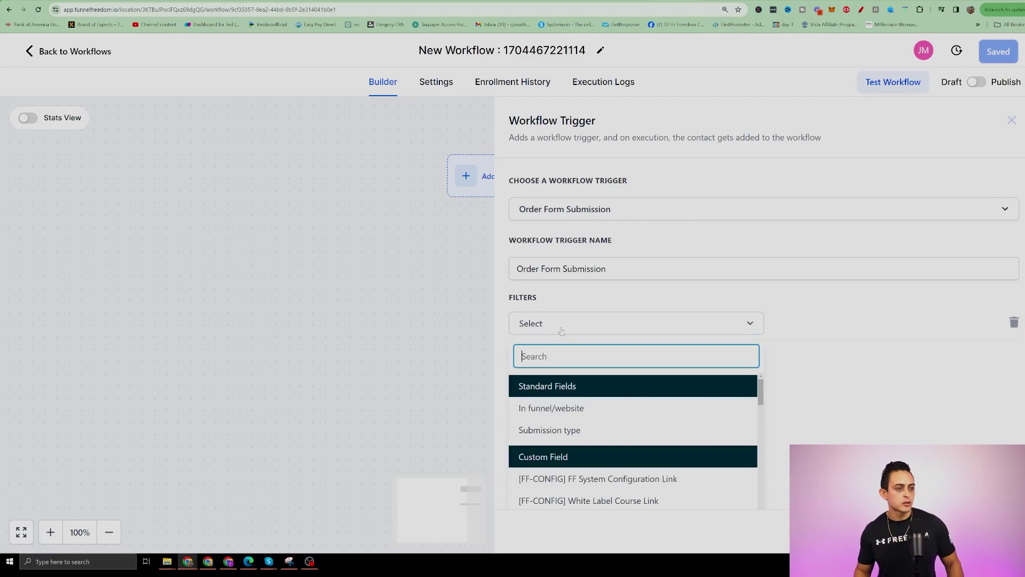
{"action": "left_click", "coordinate": [558, 412]}
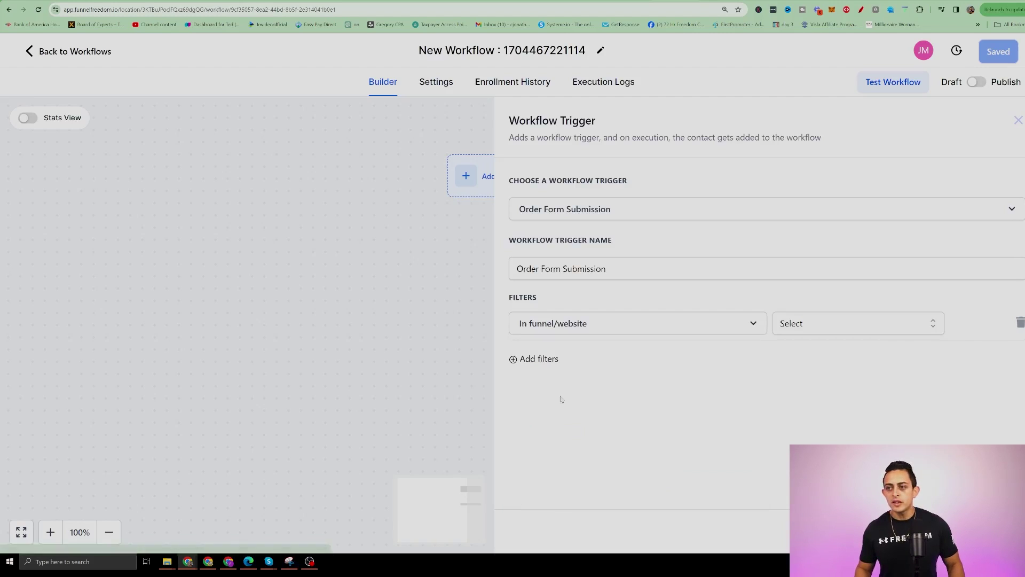
{"action": "left_click", "coordinate": [805, 327]}
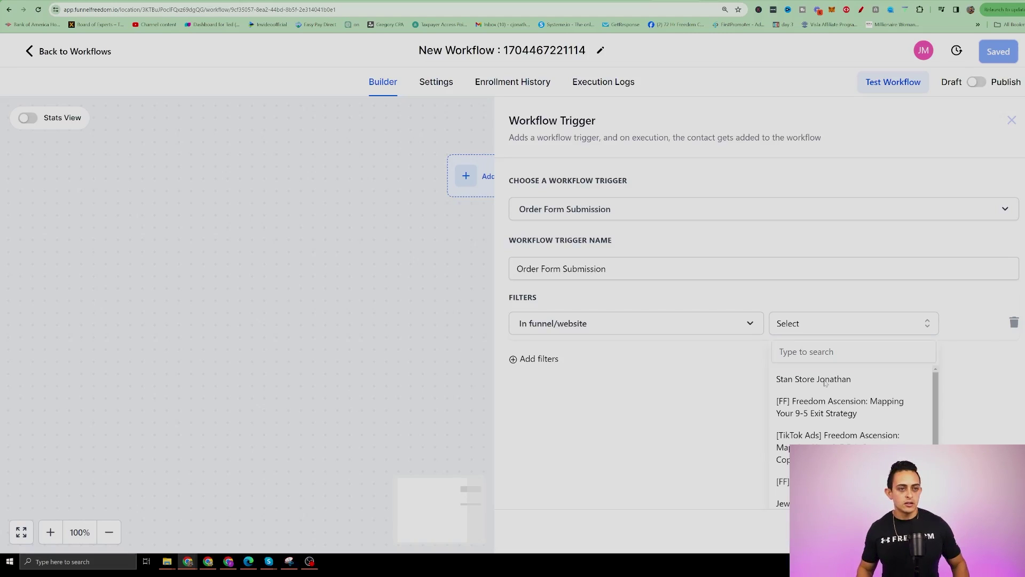
{"action": "left_click", "coordinate": [825, 381]}
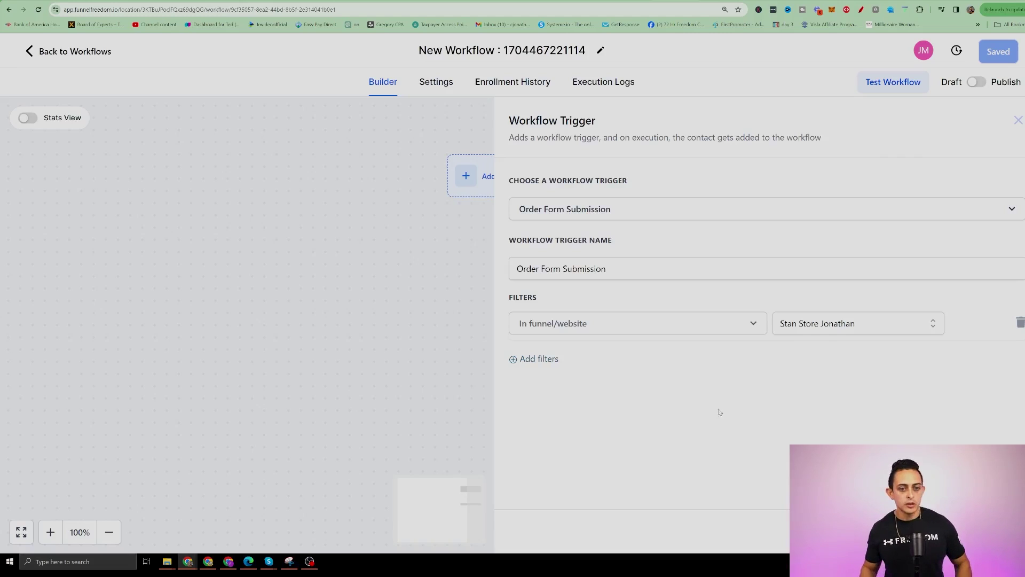
{"action": "left_click", "coordinate": [980, 531]}
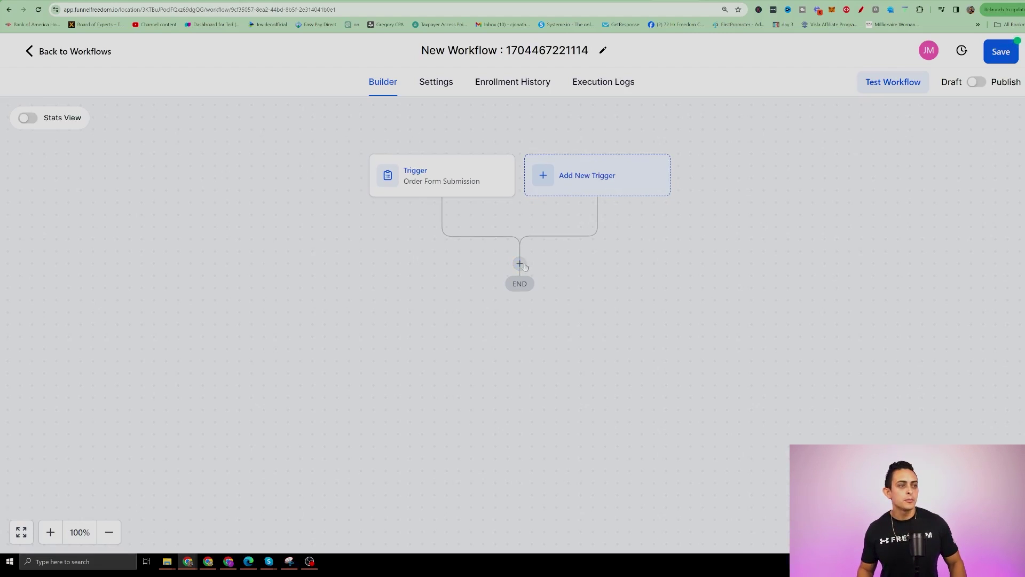
Add a Membership Grant Offer action that grants the "test offer course" offer, and save the action.
{"action": "left_click", "coordinate": [519, 264]}
{"action": "type", "text": "mem"}
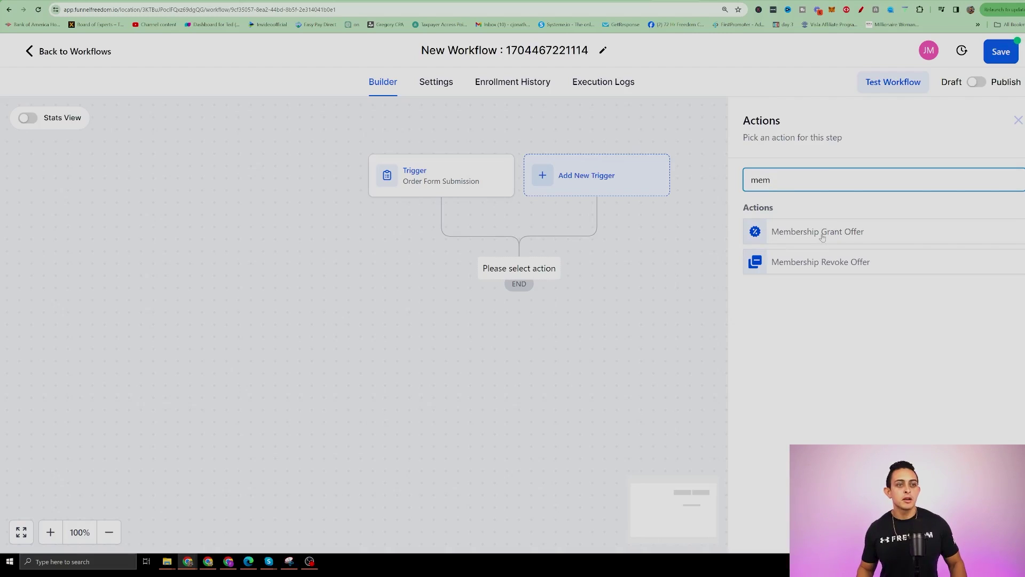
{"action": "left_click", "coordinate": [796, 233]}
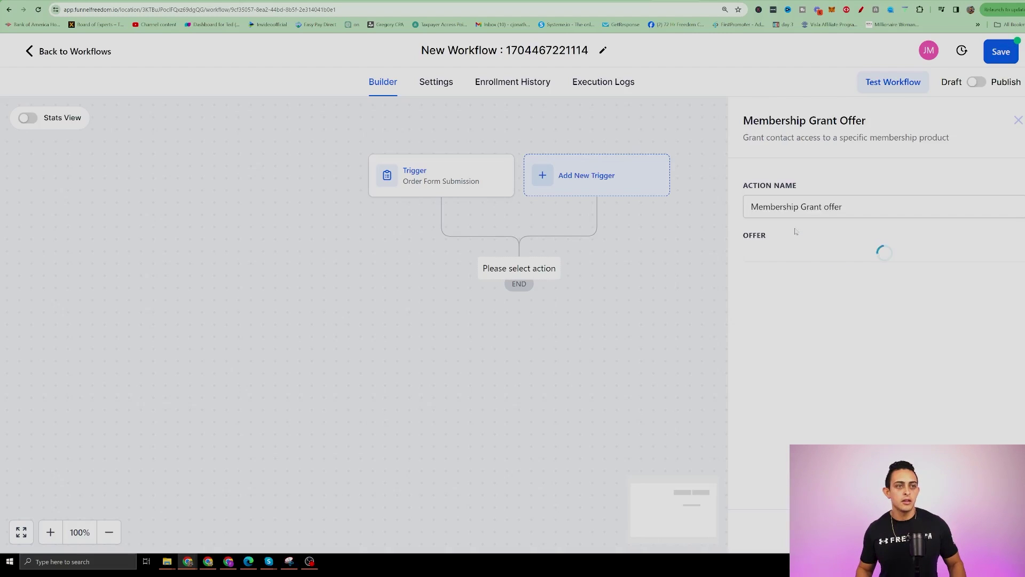
{"action": "left_click", "coordinate": [786, 258]}
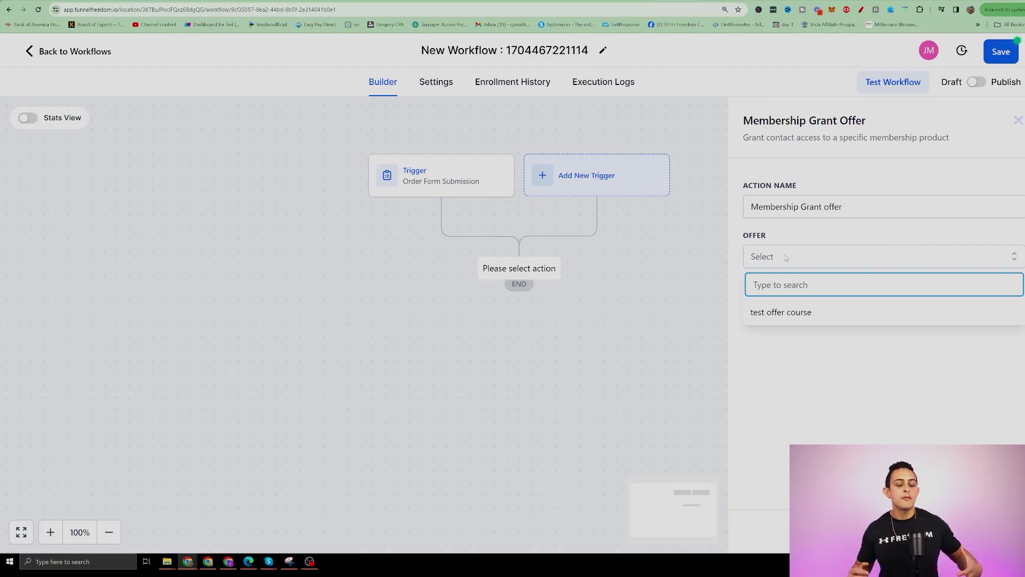
{"action": "left_click", "coordinate": [793, 314]}
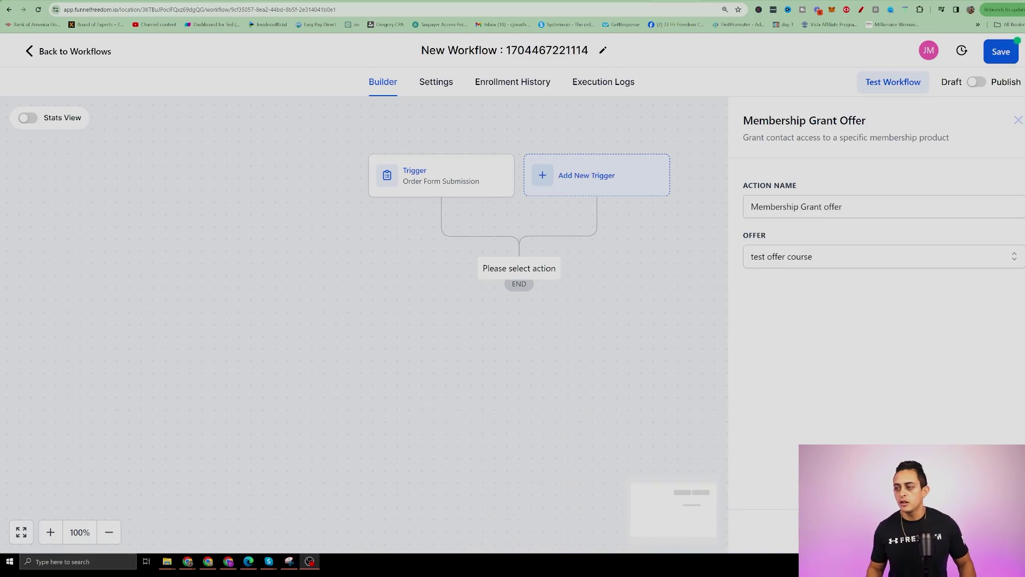
{"action": "left_click", "coordinate": [995, 530]}
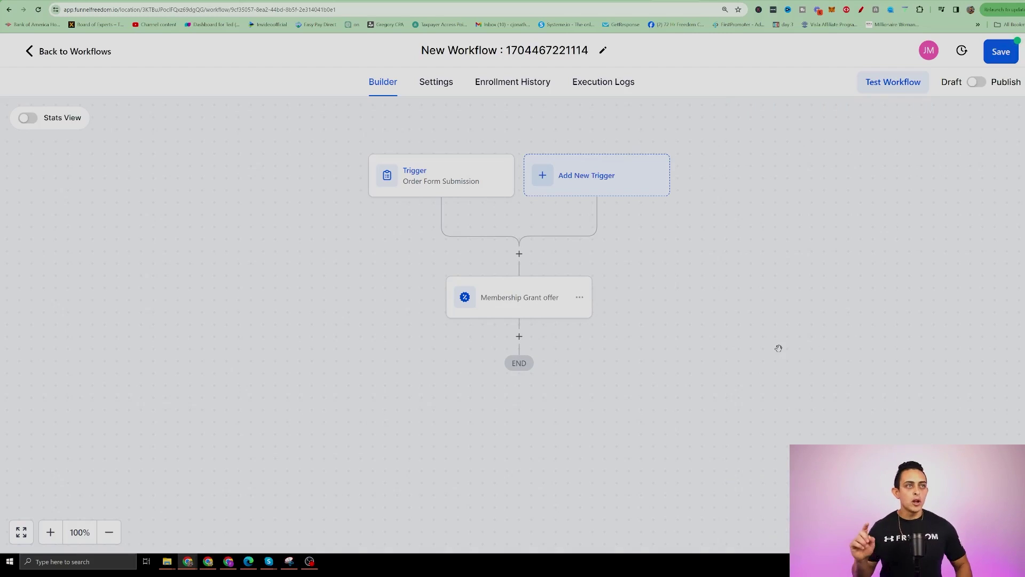
Rename the workflow as "Stan Store Workflow (test)".
{"action": "double_click", "coordinate": [472, 50]}
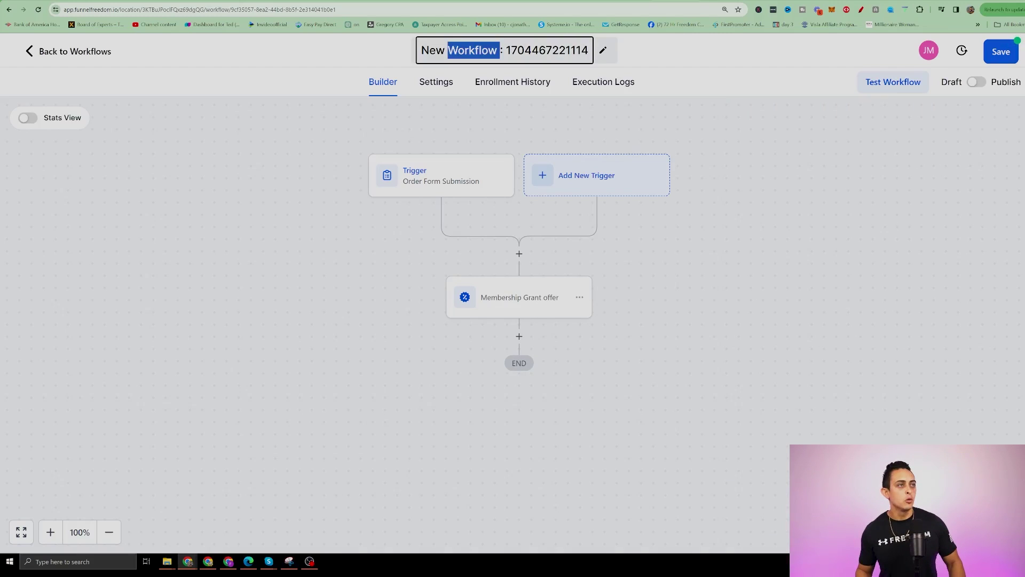
{"action": "key", "text": "ctrl+a"}
{"action": "type", "text": "Stant"}
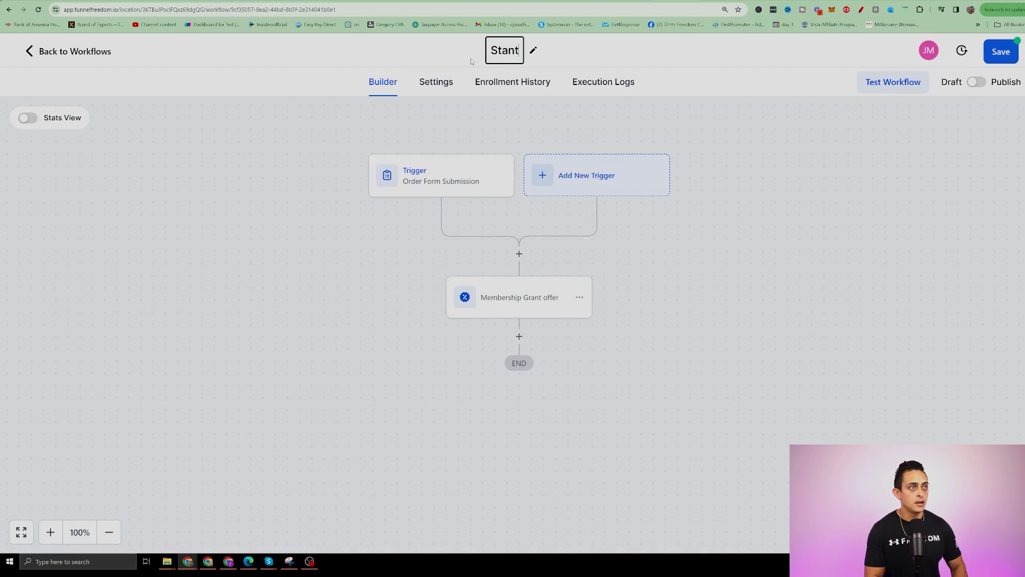
{"action": "key", "text": "BackSpace"}
{"action": "type", "text": "Store Worko"}
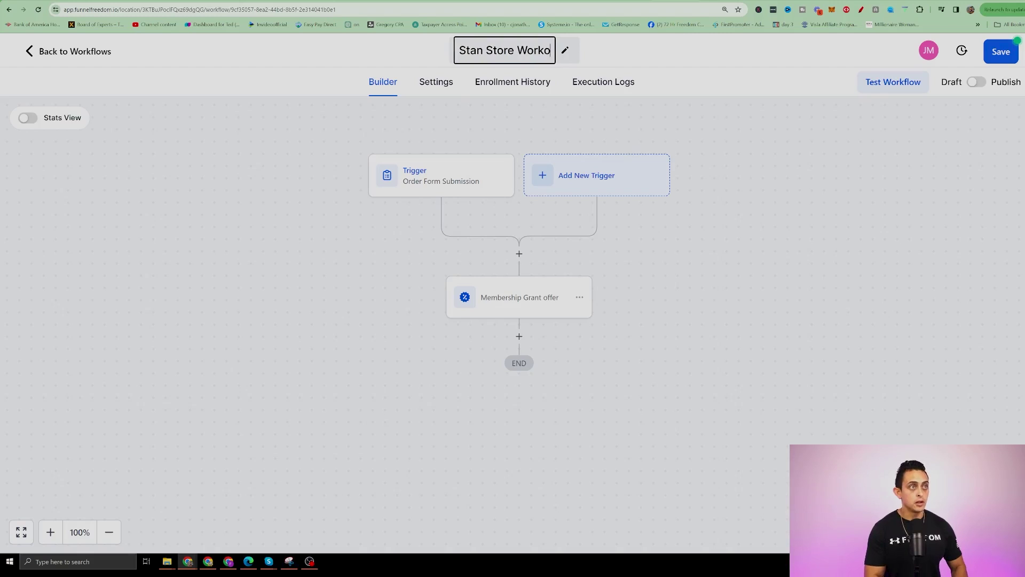
{"action": "key", "text": "BackSpace"}
{"action": "type", "text": "flow (test )"}
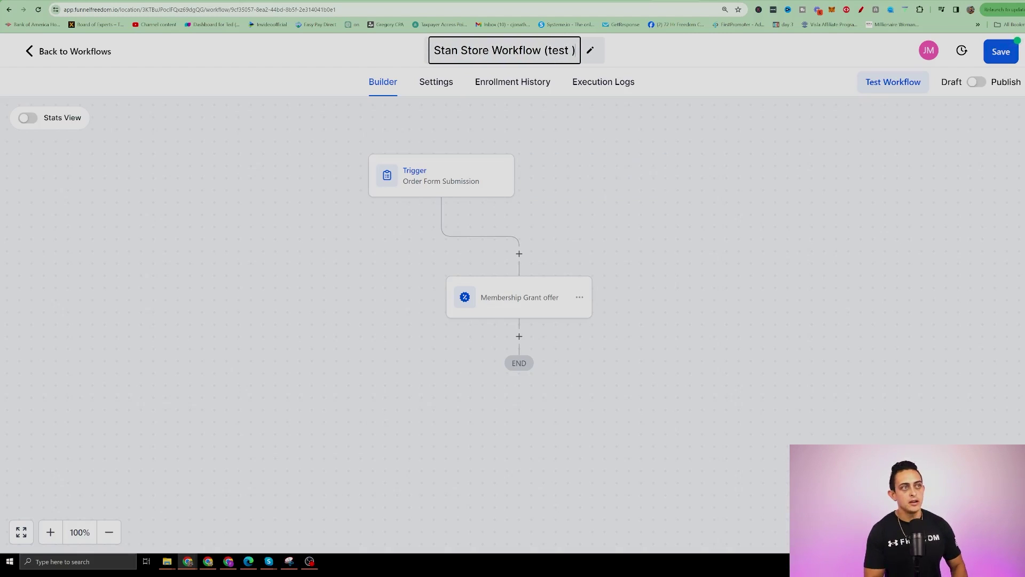
{"action": "key", "text": "BackSpace"}
{"action": "key", "text": "BackSpace"}
{"action": "type", "text": ")"}
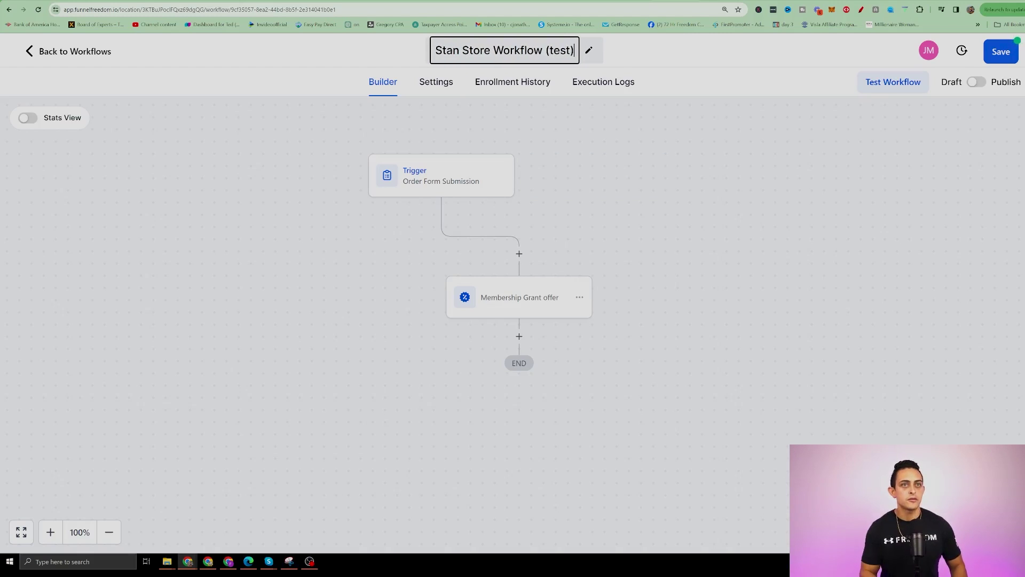
{"action": "left_click", "coordinate": [543, 176]}
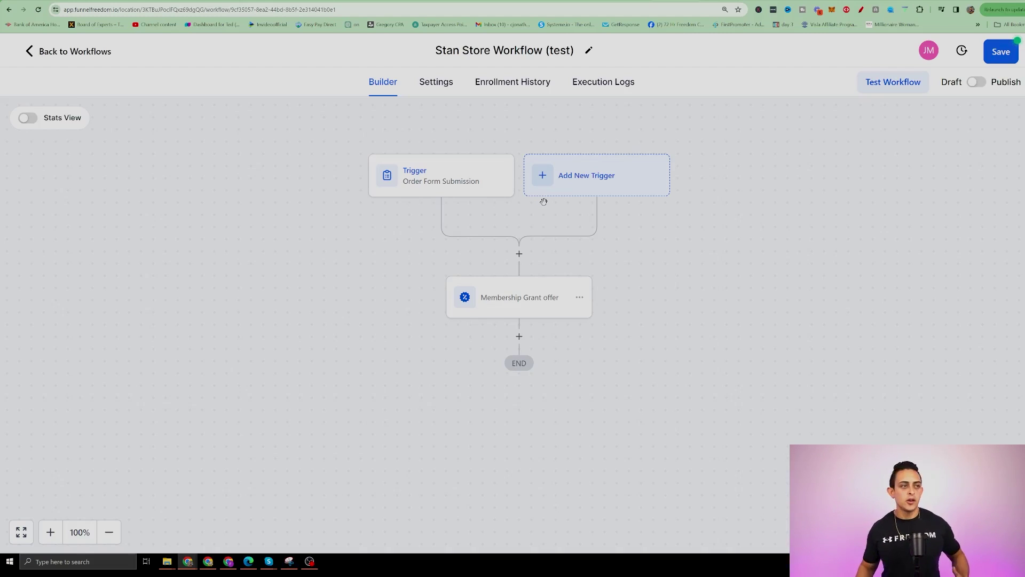
Add an Add Contact Tag action after the membership offer with the new tag "bought-ig-course", and save the workflow.
{"action": "left_click", "coordinate": [519, 336]}
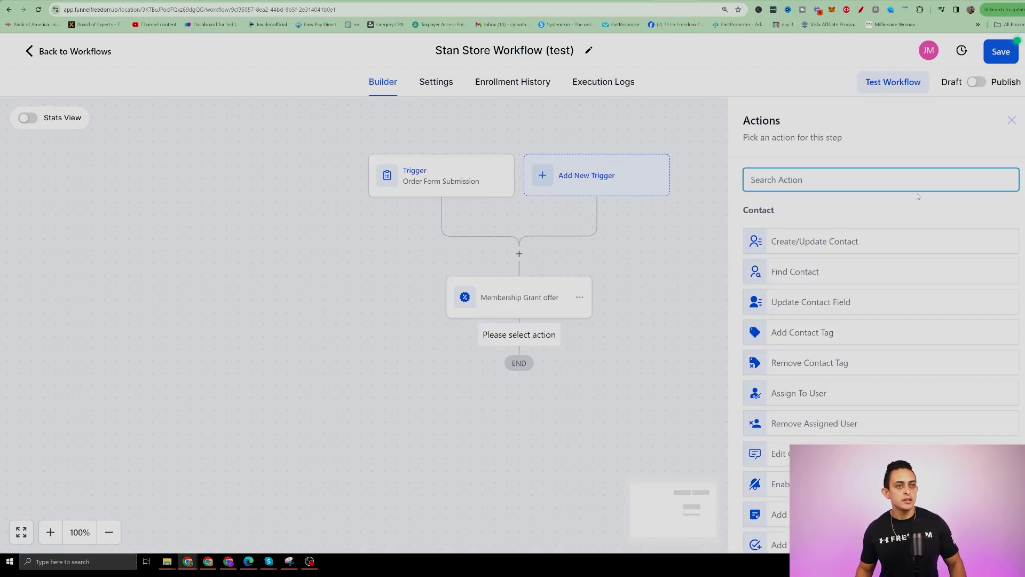
{"action": "left_click", "coordinate": [801, 334]}
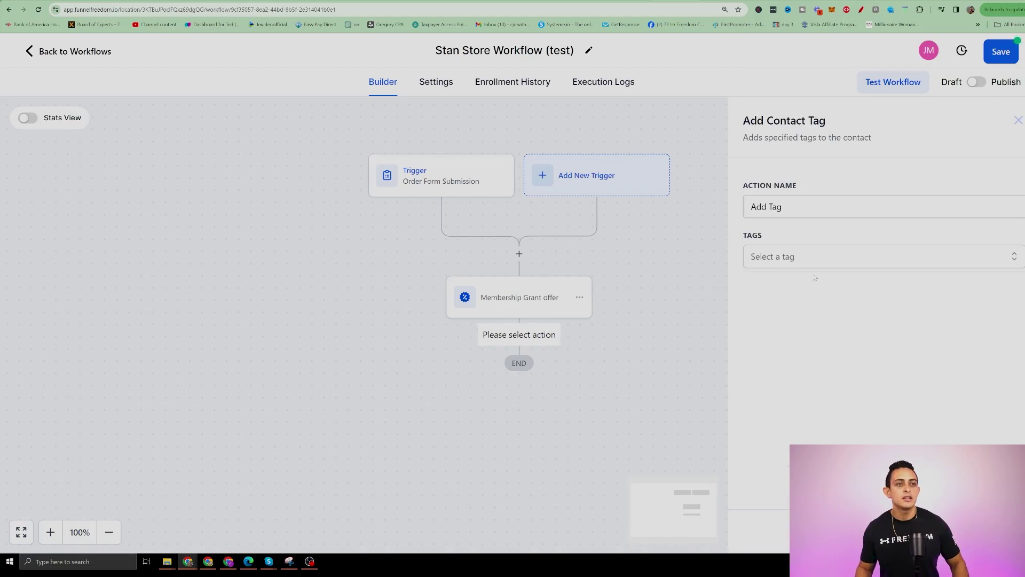
{"action": "left_click", "coordinate": [787, 258]}
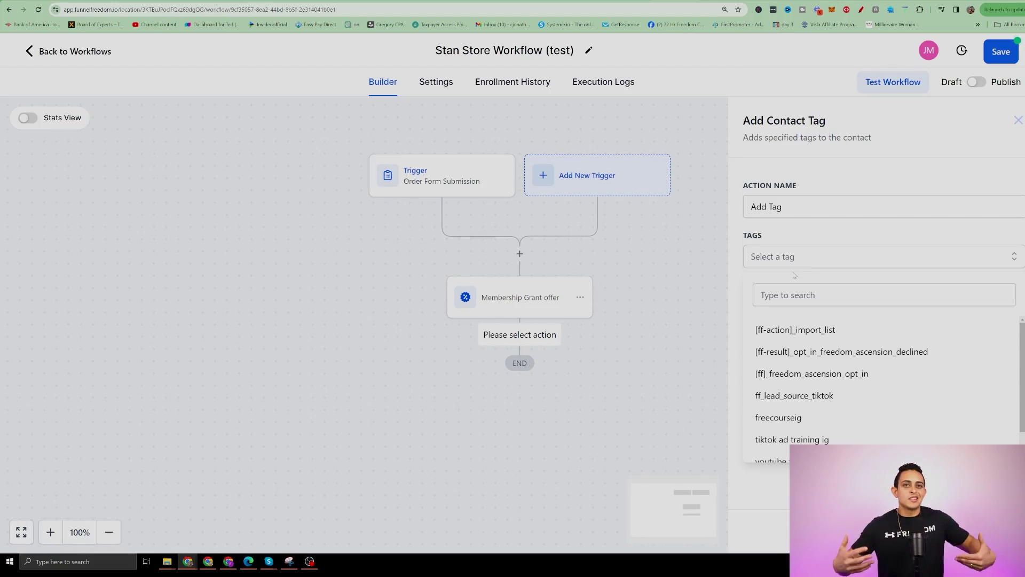
{"action": "left_click", "coordinate": [936, 287]}
{"action": "type", "text": "b"}
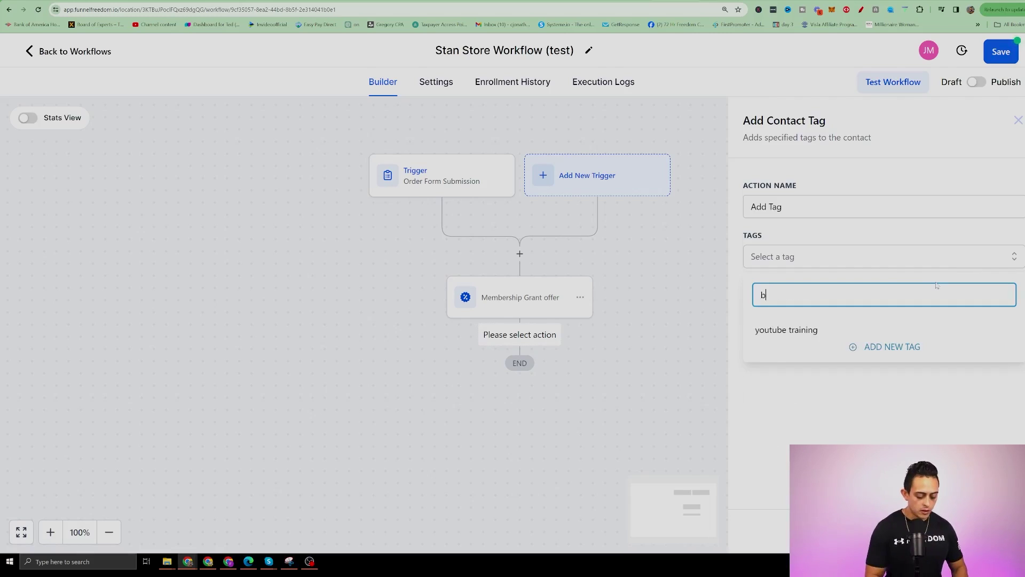
{"action": "type", "text": "pught"}
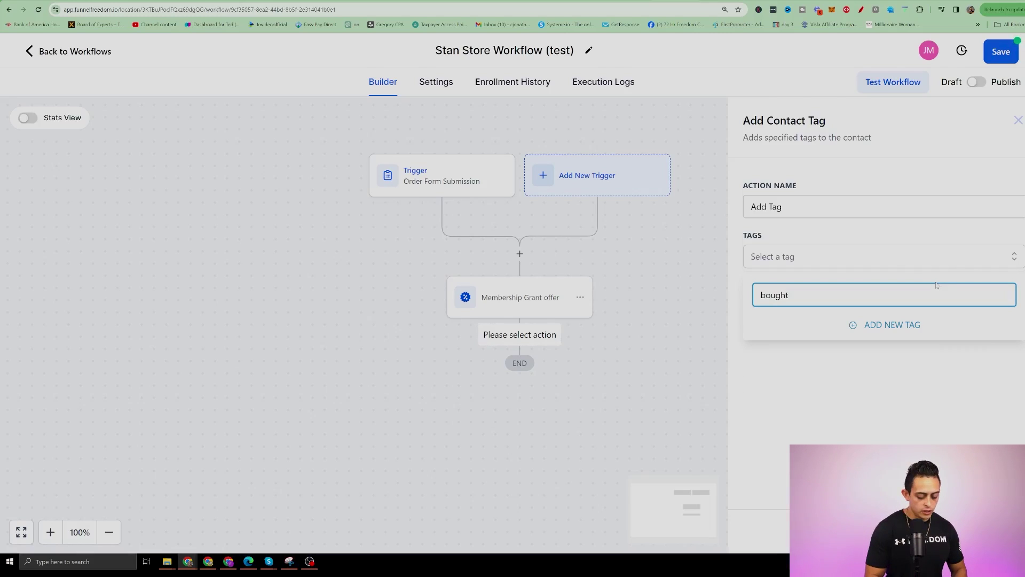
{"action": "type", "text": "-ig"}
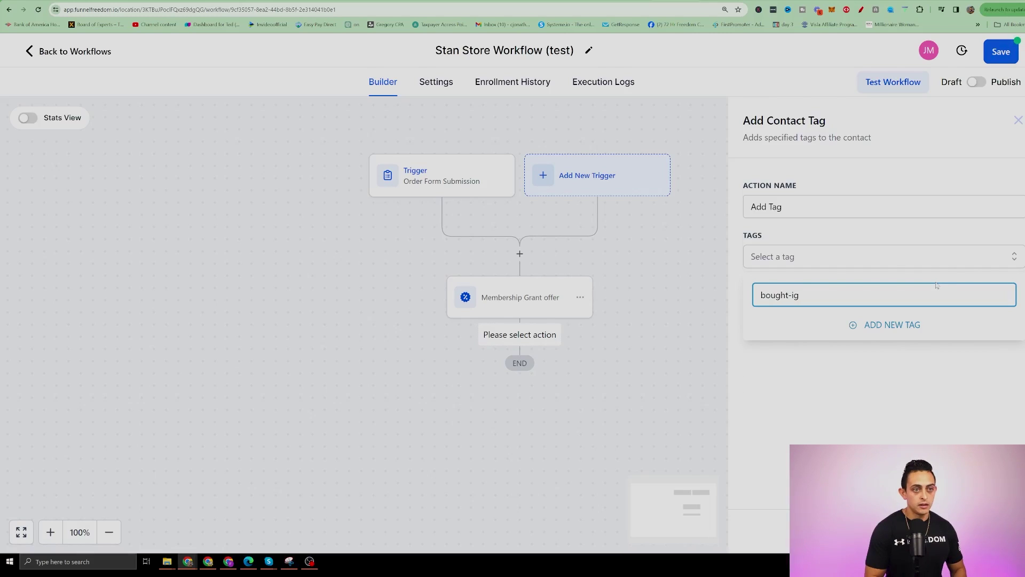
{"action": "type", "text": "-course"}
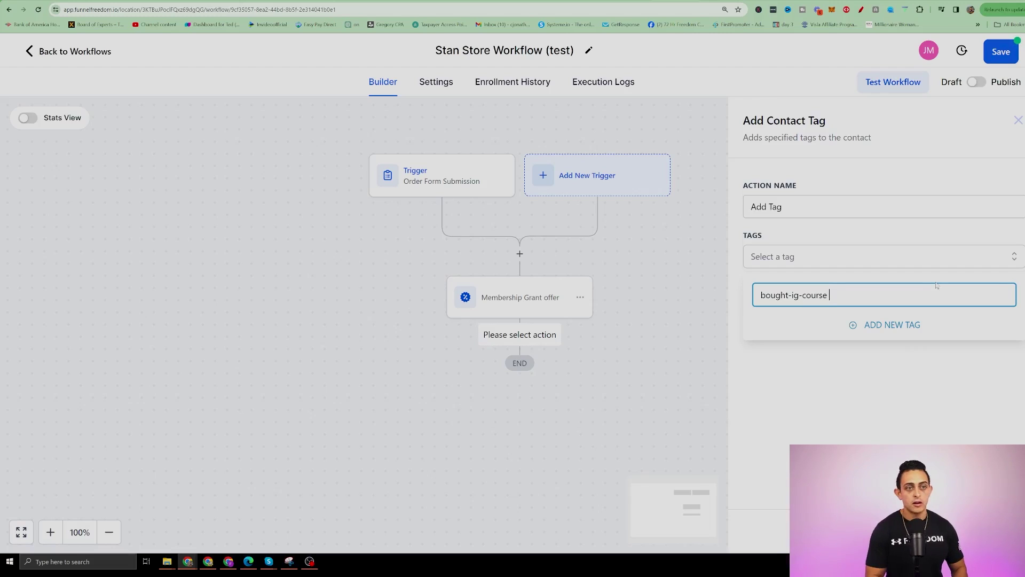
{"action": "left_click", "coordinate": [881, 325]}
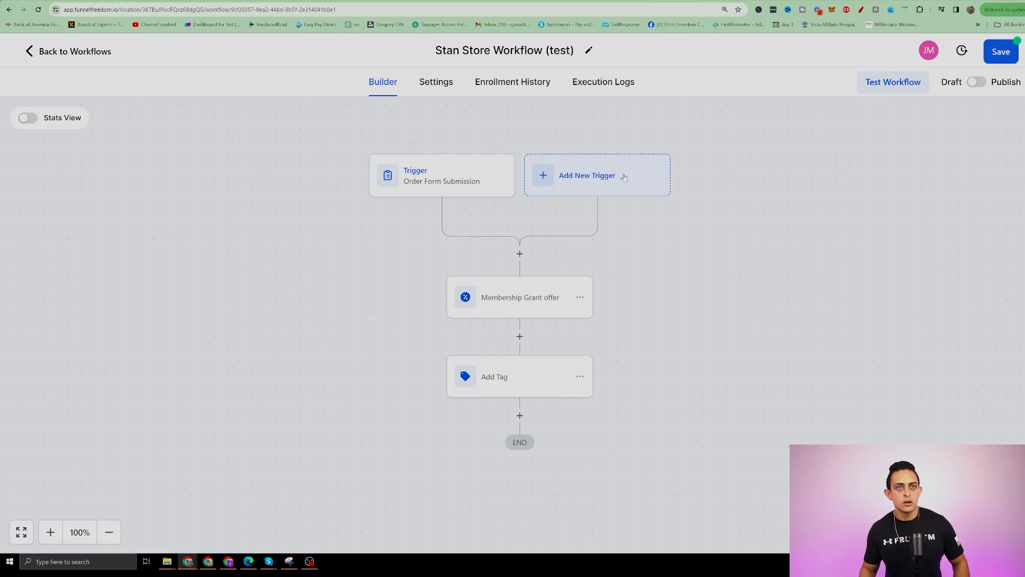
{"action": "left_click", "coordinate": [1004, 59]}
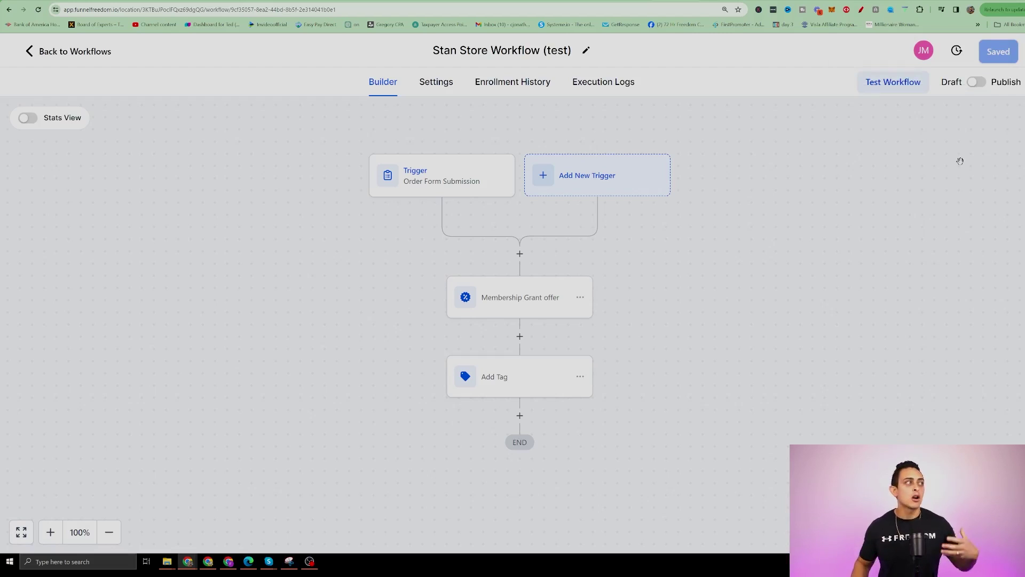
Reopen "Stan Store Workflow (test)" from the workflow list, switch it from draft to published, and save it.
{"action": "left_click", "coordinate": [74, 52]}
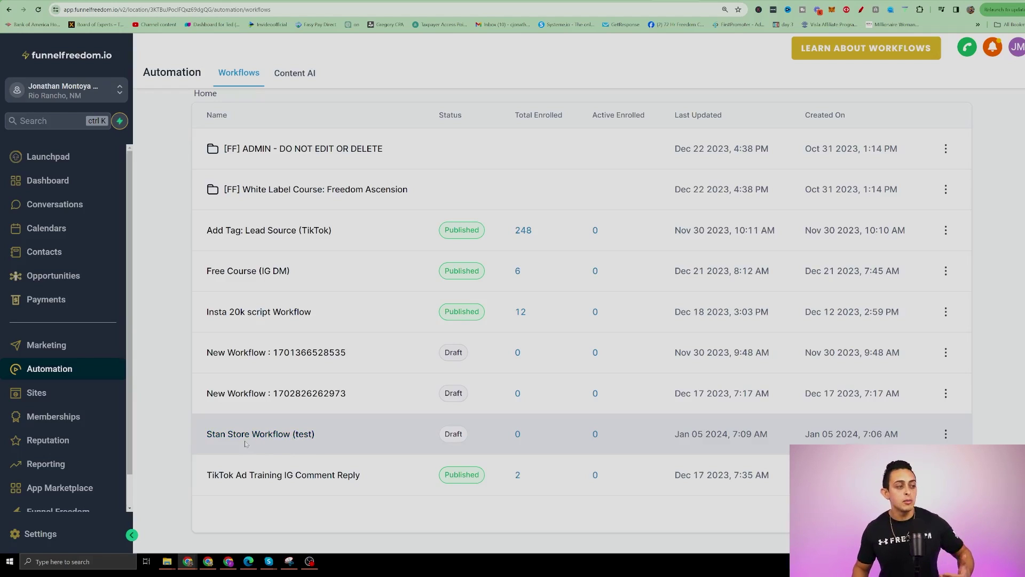
{"action": "left_click", "coordinate": [268, 434]}
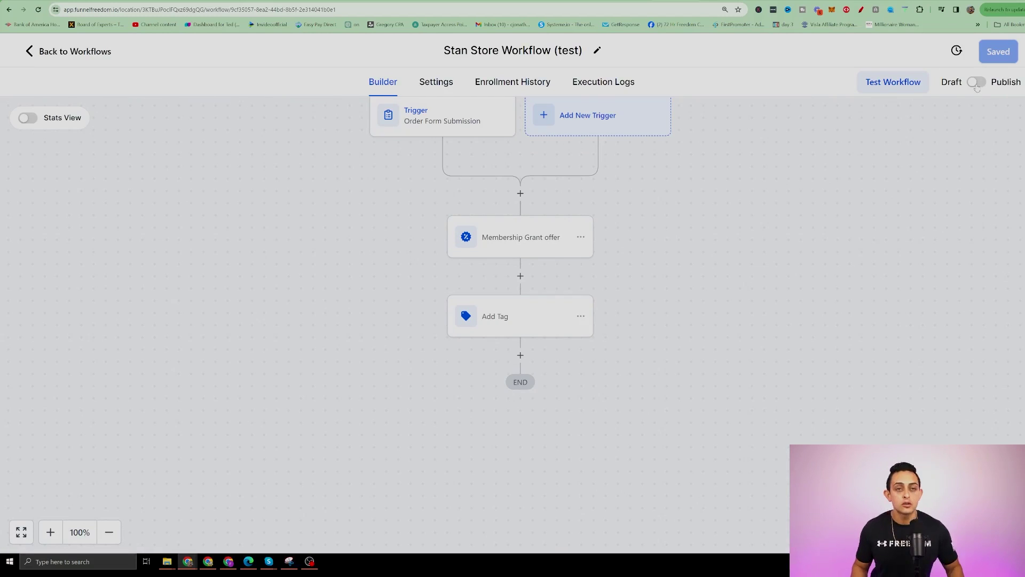
{"action": "left_click", "coordinate": [977, 85]}
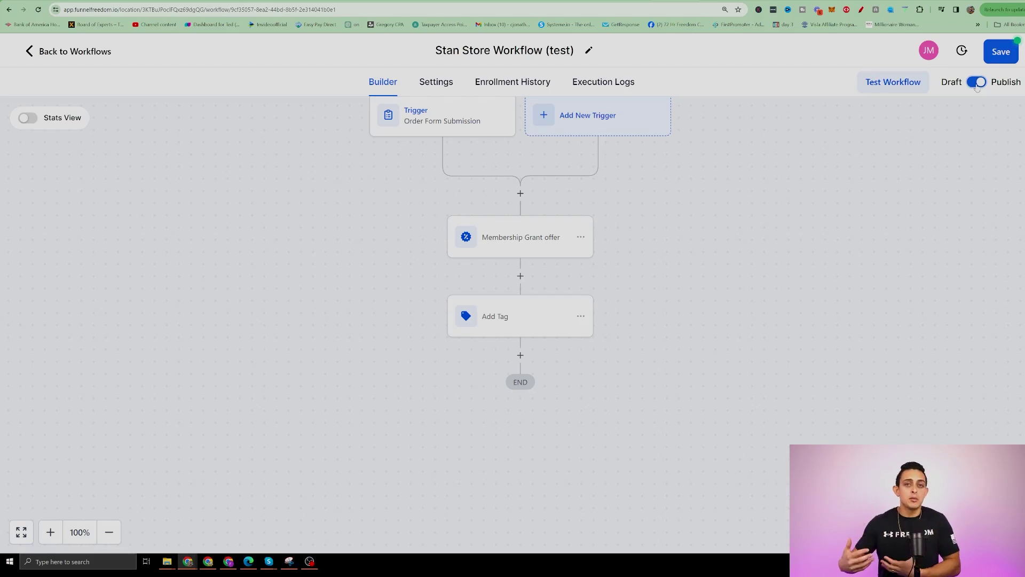
{"action": "left_click", "coordinate": [1002, 53]}
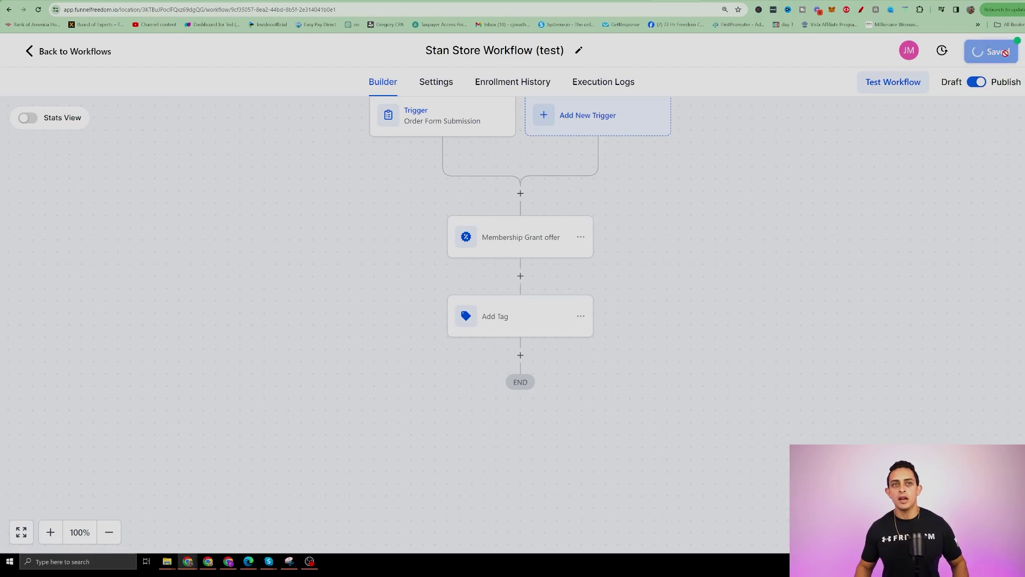
Return to the workflow list and temporarily circle the "Stan Store Workflow (test)" entry in red.
{"action": "left_click", "coordinate": [33, 54]}
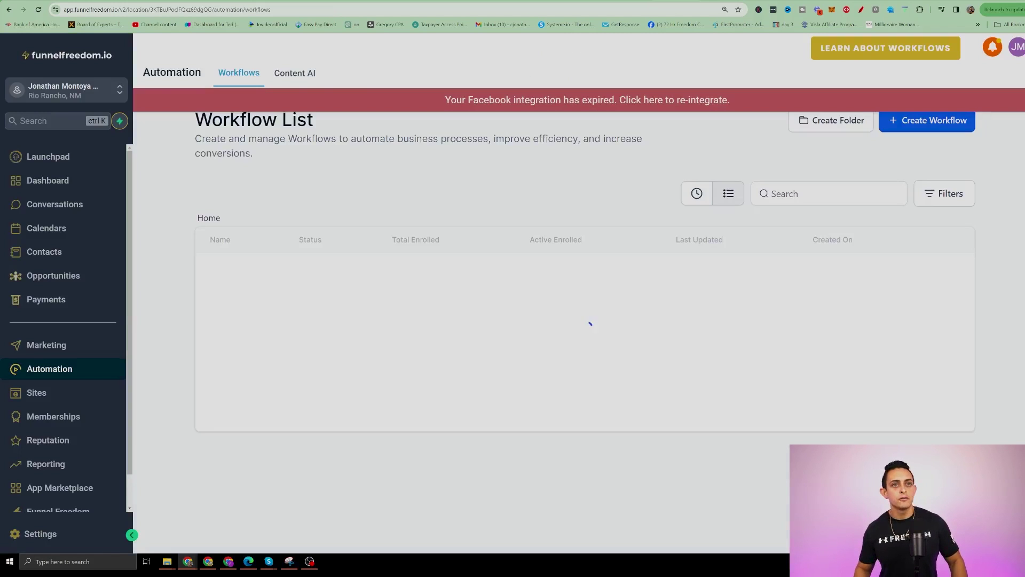
{"action": "scroll", "coordinate": [466, 438], "scroll_direction": "down", "scroll_amount": 2}
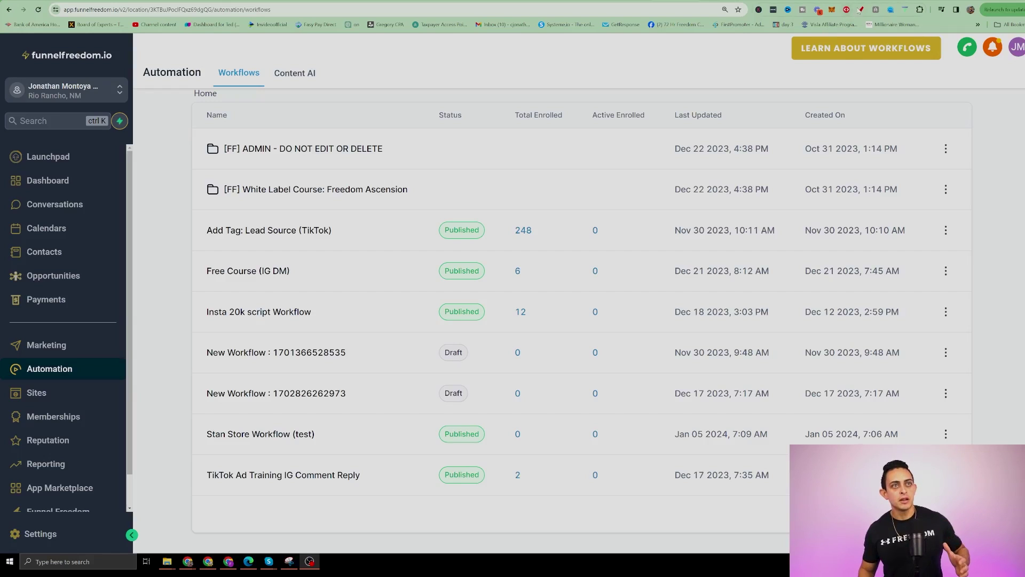
{"action": "key", "text": "alt+shift+d"}
{"action": "mouse_move", "coordinate": [285, 411]}
{"action": "left_mouse_down"}
{"action": "mouse_move", "coordinate": [166, 427]}
{"action": "mouse_move", "coordinate": [321, 415]}
{"action": "mouse_move", "coordinate": [233, 414]}
{"action": "left_mouse_up"}
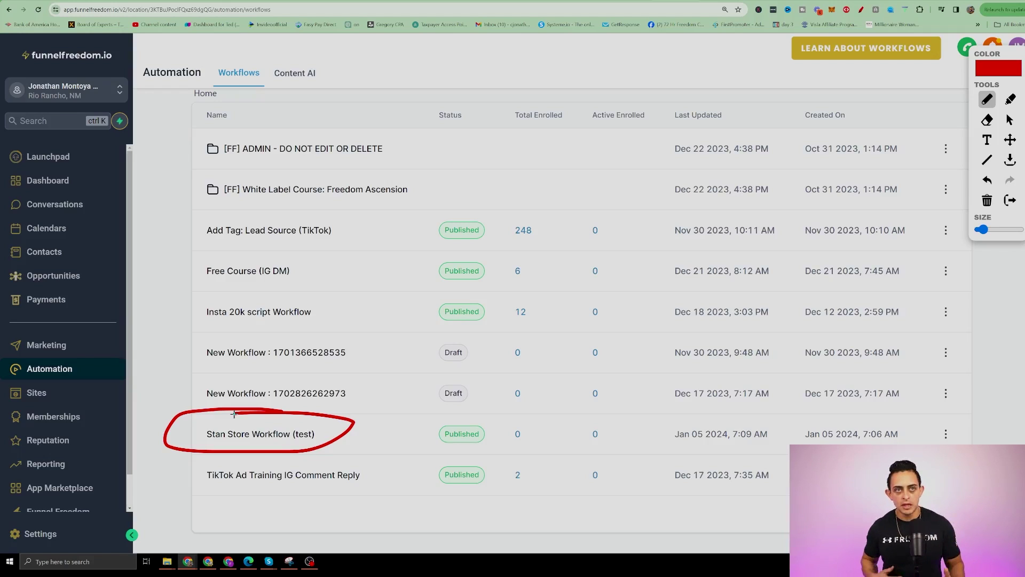
{"action": "key", "text": "Escape"}
Create a new blank workflow from the workflow list.
{"action": "scroll", "coordinate": [611, 386], "scroll_direction": "up", "scroll_amount": 3}
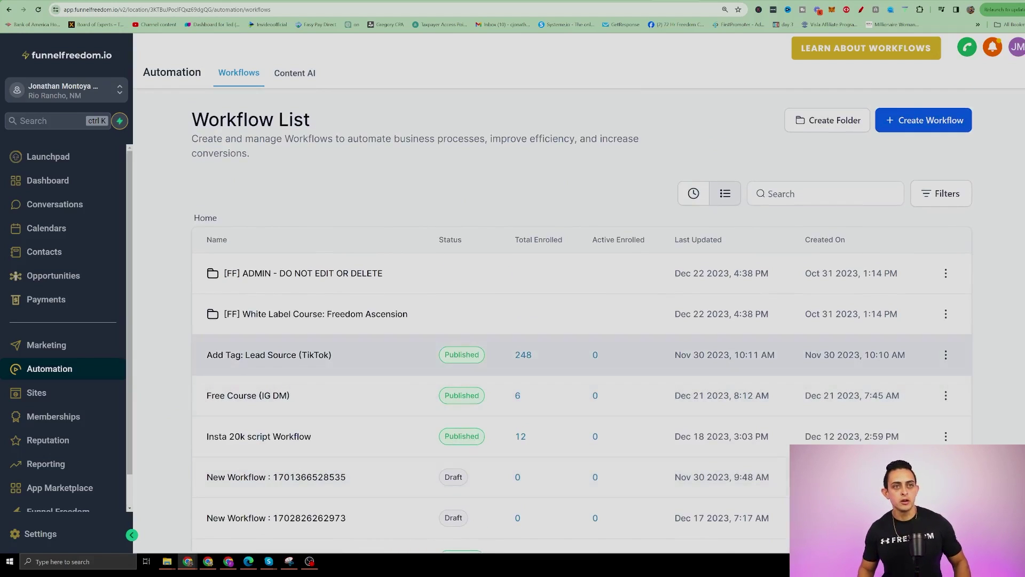
{"action": "left_click", "coordinate": [909, 118]}
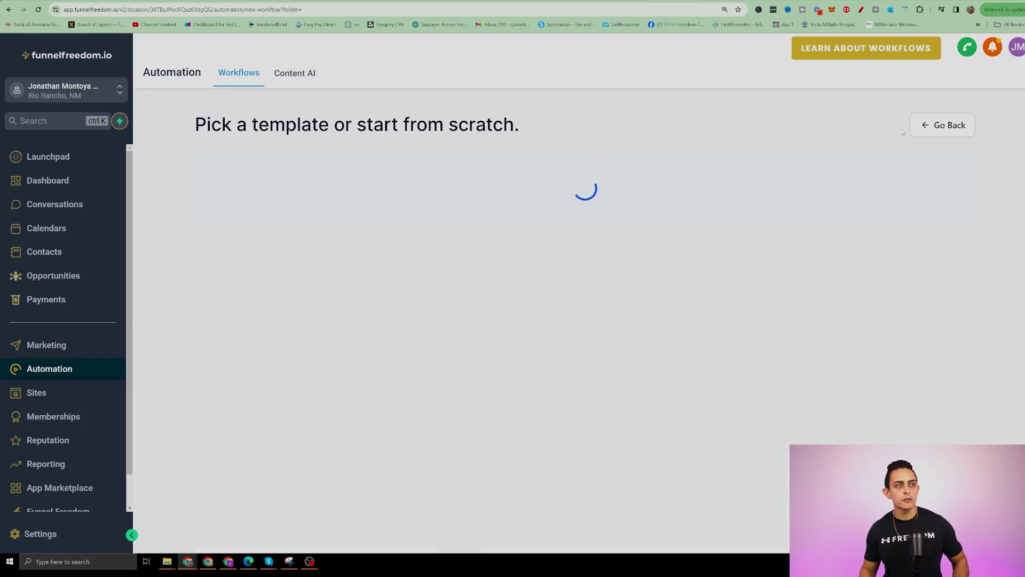
{"action": "left_click", "coordinate": [400, 299]}
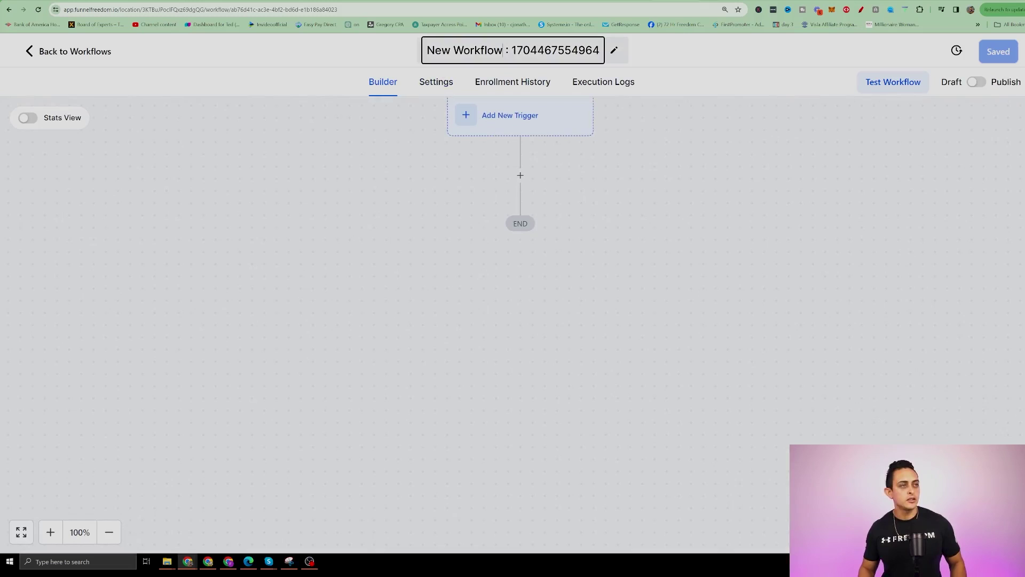
Rename the new workflow as "Stan Store - Welcome Email".
{"action": "left_click", "coordinate": [503, 50]}
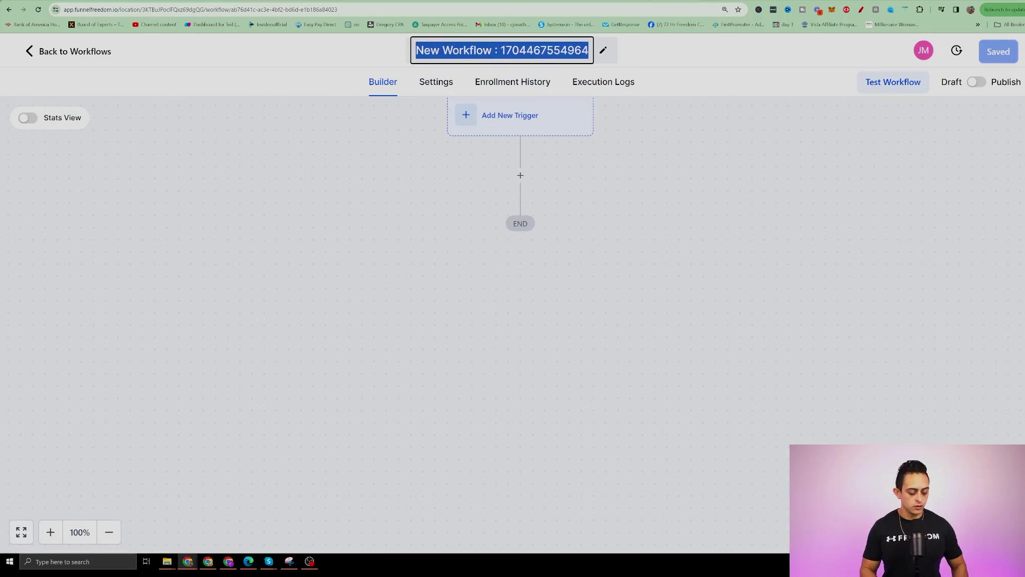
{"action": "type", "text": "Stan Store "}
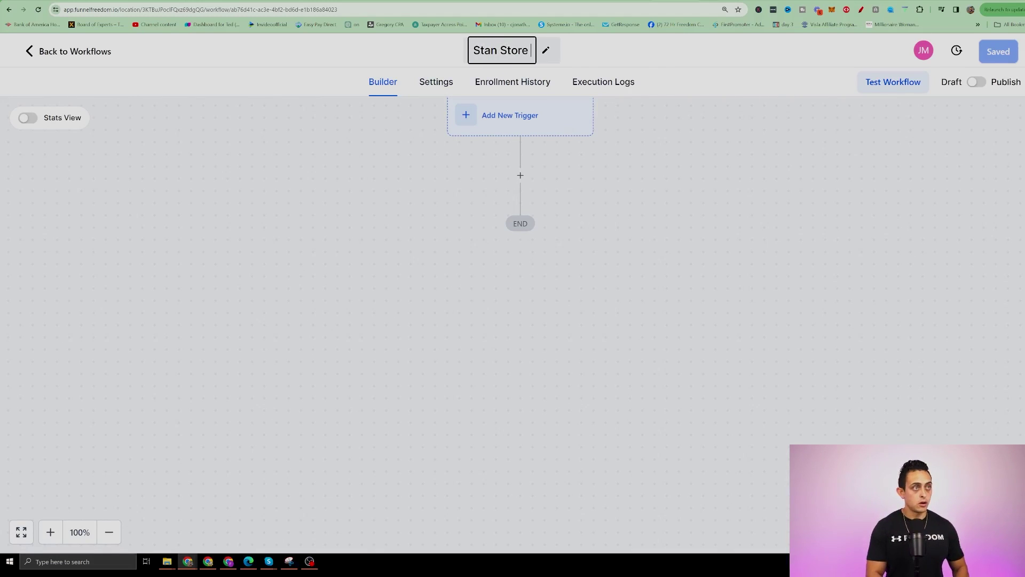
{"action": "type", "text": "- Welcome WE"}
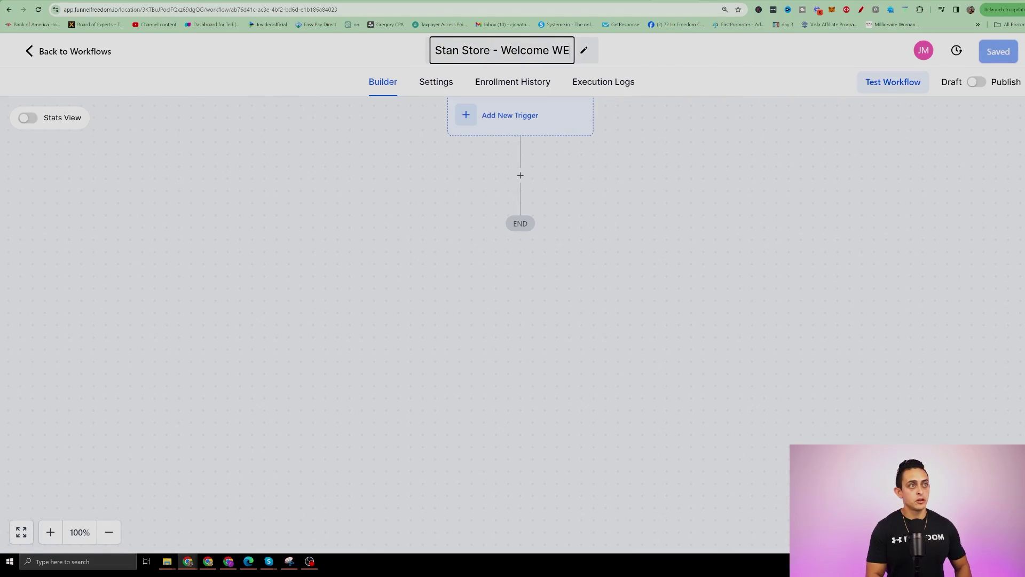
{"action": "key", "text": "BackSpace"}
{"action": "key", "text": "BackSpace"}
{"action": "type", "text": "Email"}
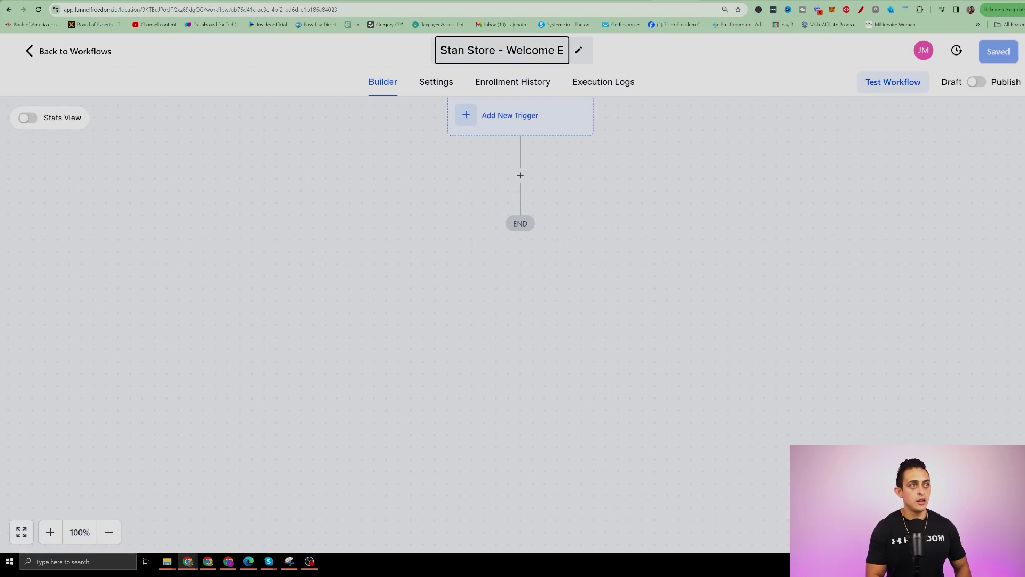
{"action": "left_click", "coordinate": [594, 140]}
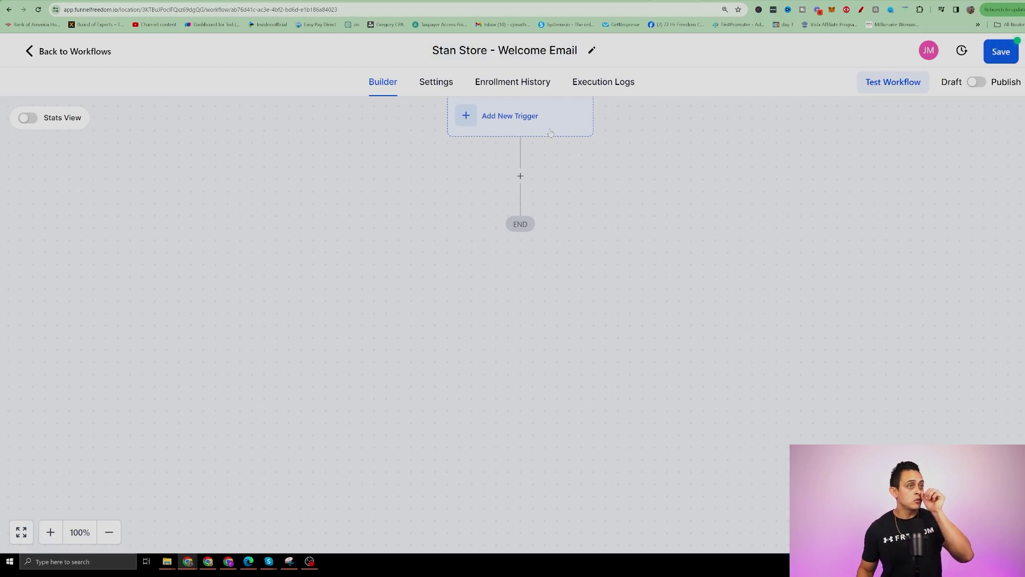
Add an Offer Access Granted trigger filtered to the offer "test offer course", and save the trigger.
{"action": "left_click", "coordinate": [510, 115]}
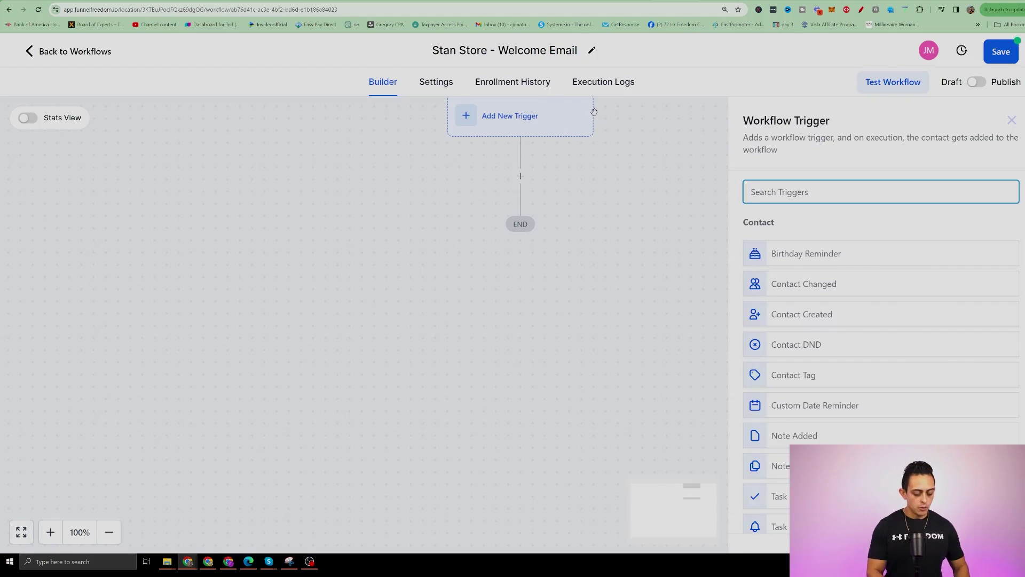
{"action": "type", "text": "grant"}
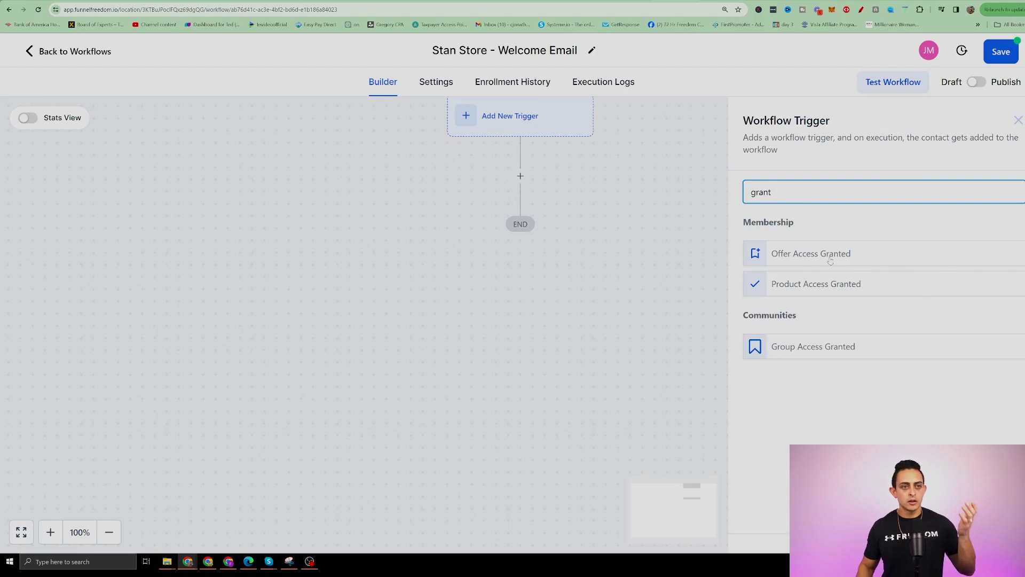
{"action": "left_click", "coordinate": [830, 260]}
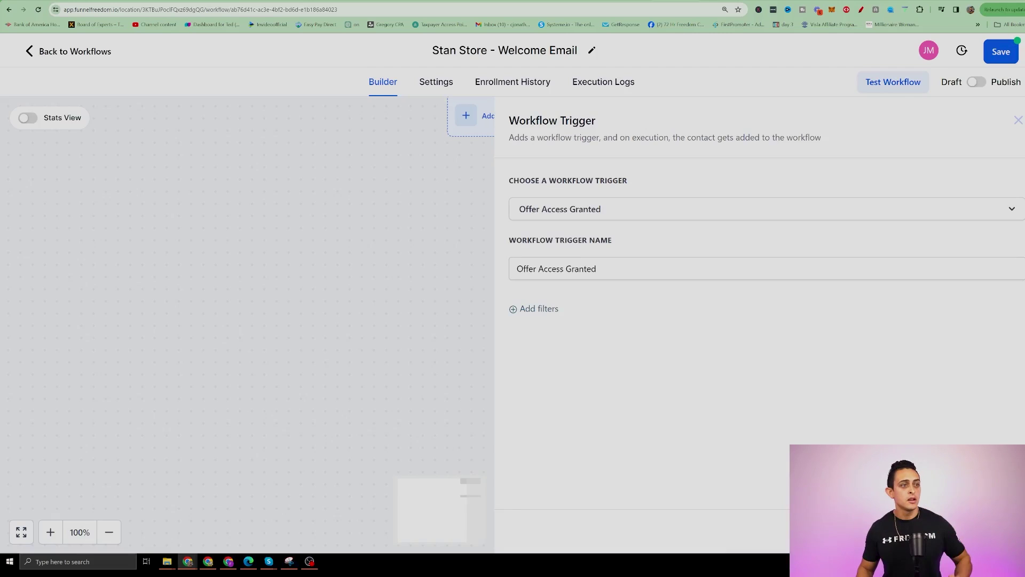
{"action": "left_click", "coordinate": [542, 309]}
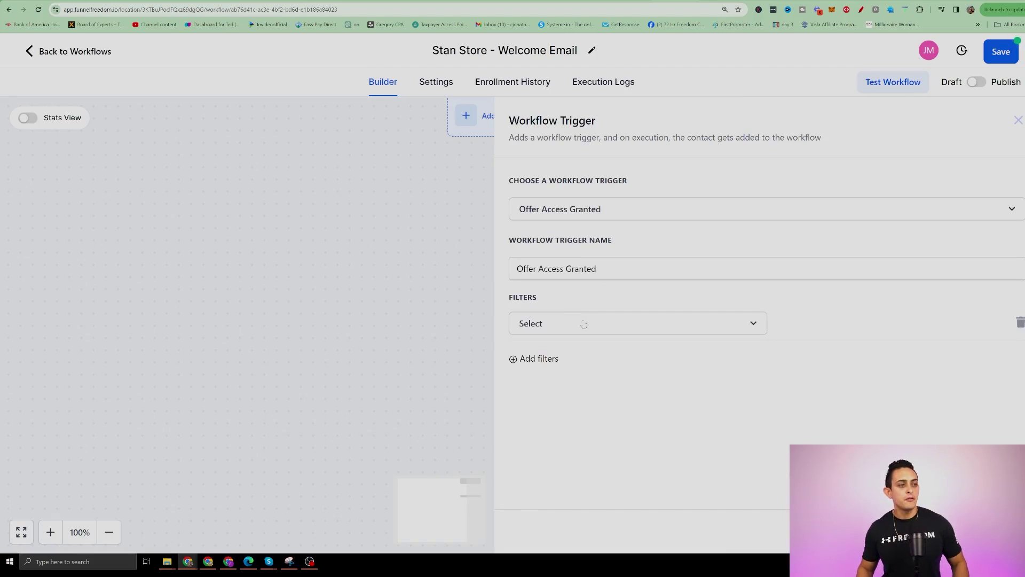
{"action": "left_click", "coordinate": [549, 334]}
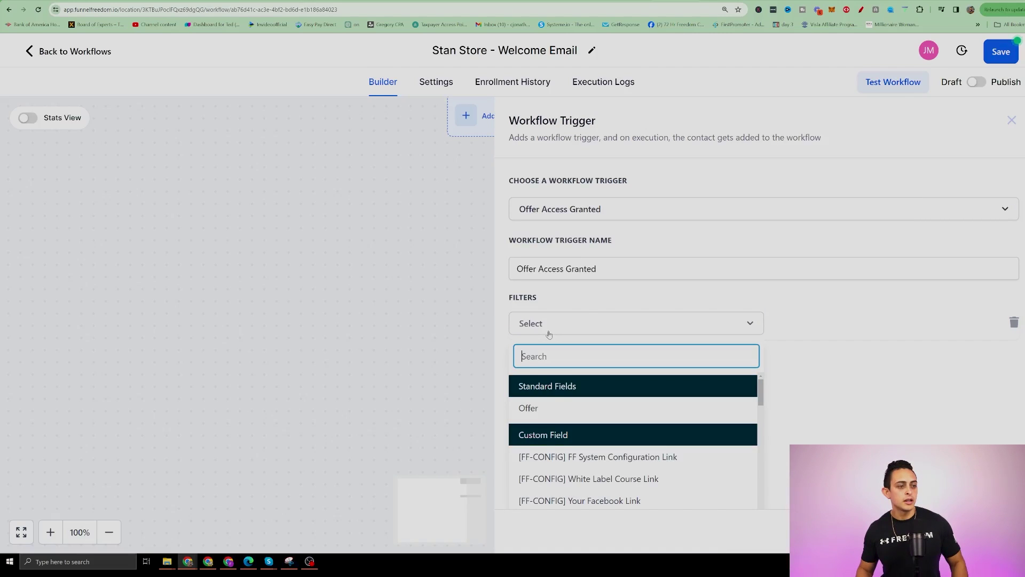
{"action": "left_click", "coordinate": [555, 412]}
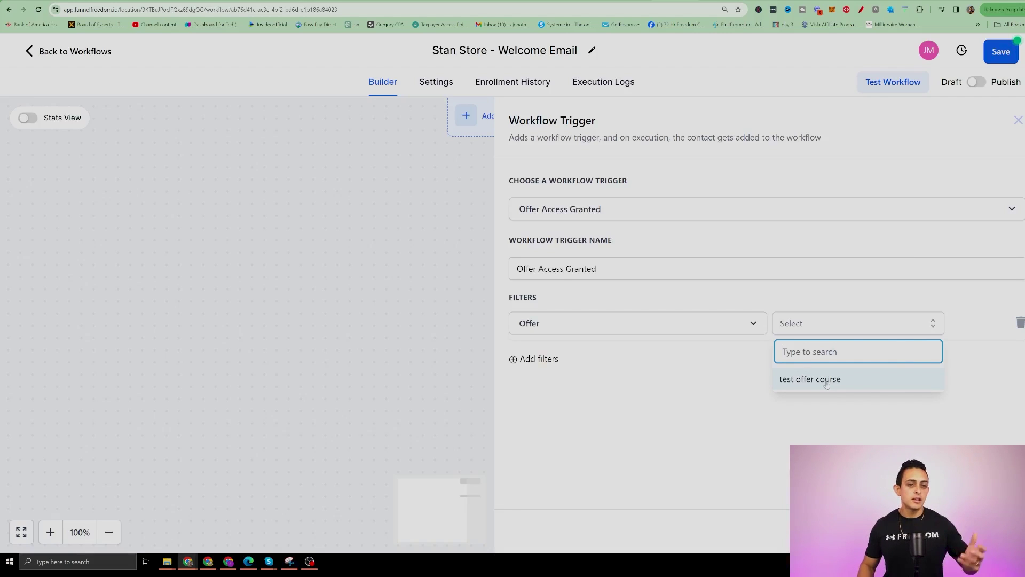
{"action": "left_click", "coordinate": [827, 380]}
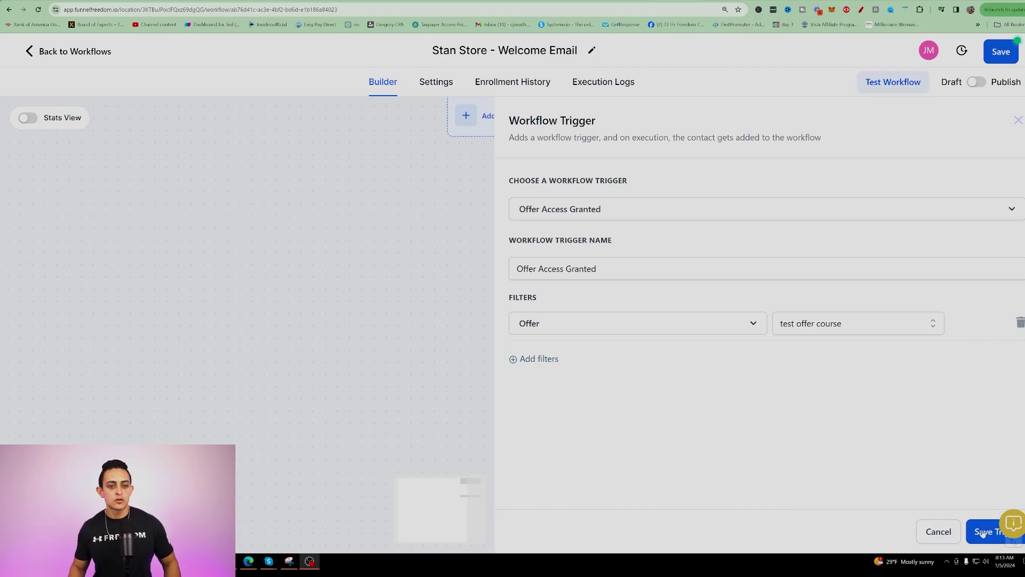
{"action": "left_click", "coordinate": [984, 531]}
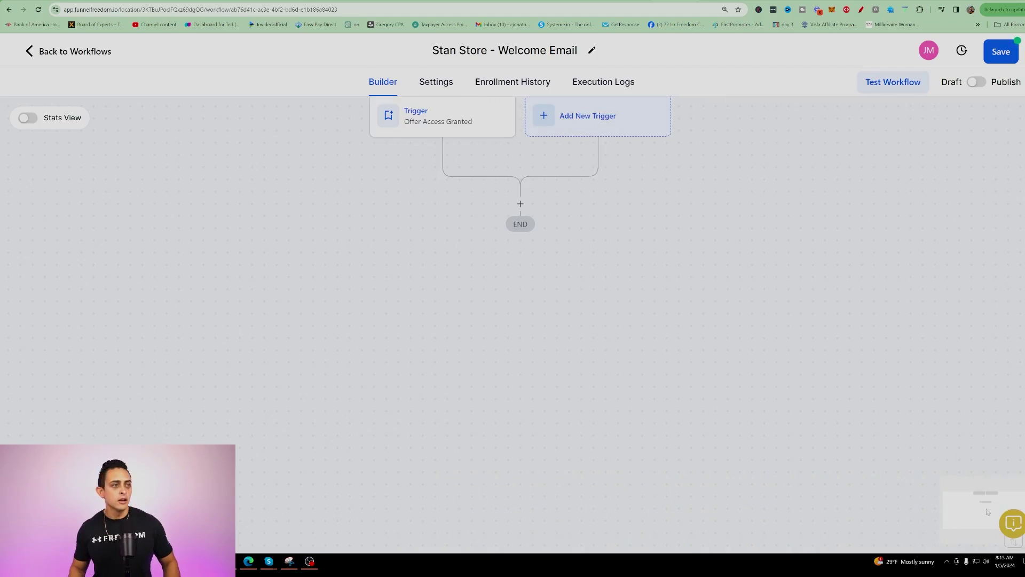
Add a Send Email action below the Offer Access Granted trigger.
{"action": "left_click", "coordinate": [524, 208]}
{"action": "type", "text": "email"}
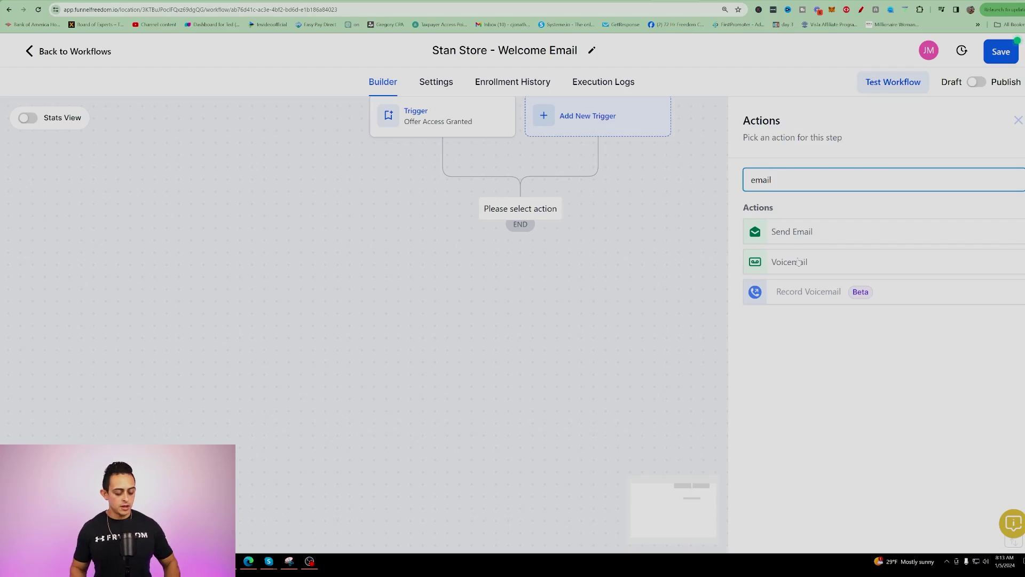
{"action": "key", "text": "BackSpace"}
{"action": "key", "text": "BackSpace"}
{"action": "key", "text": "BackSpace"}
{"action": "key", "text": "BackSpace"}
{"action": "key", "text": "BackSpace"}
{"action": "type", "text": "dm"}
{"action": "key", "text": "BackSpace"}
{"action": "key", "text": "BackSpace"}
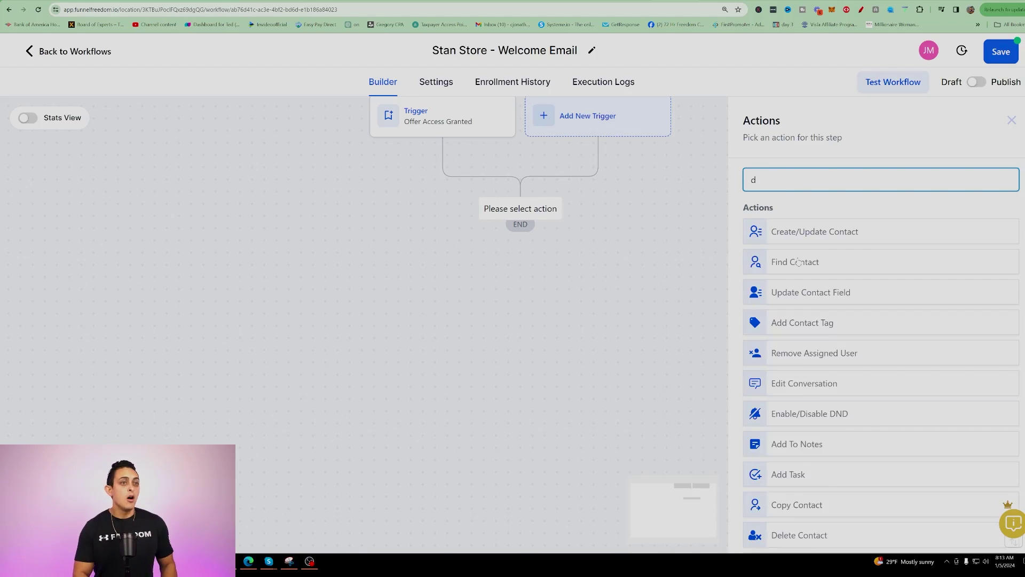
{"action": "type", "text": "email"}
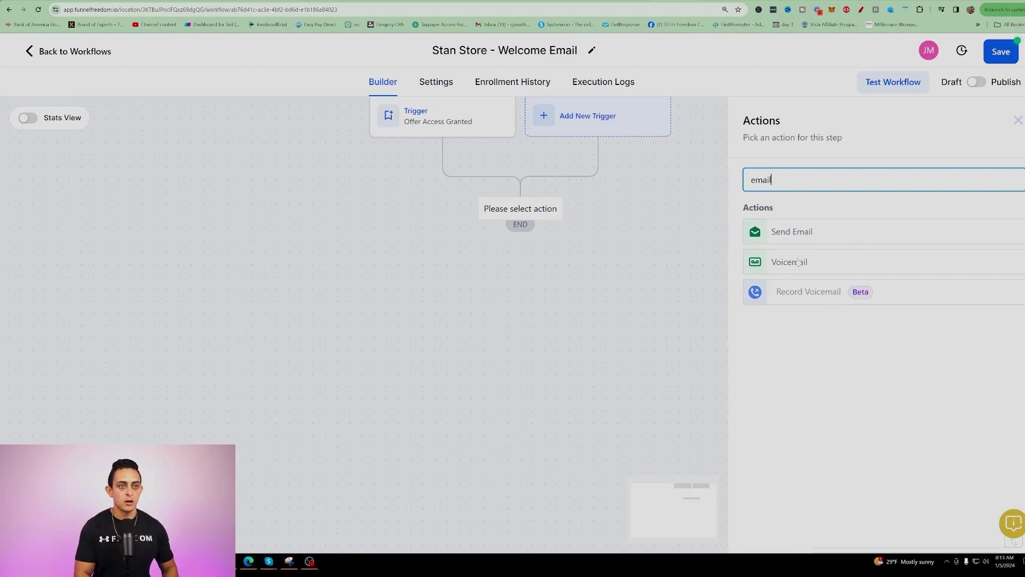
{"action": "left_click", "coordinate": [808, 230]}
Set the email subject to "Hey {{contact.first_name}}! Here's Your Course", inserting the contact's first name as a custom value.
{"action": "scroll", "coordinate": [859, 258], "scroll_direction": "down", "scroll_amount": 2}
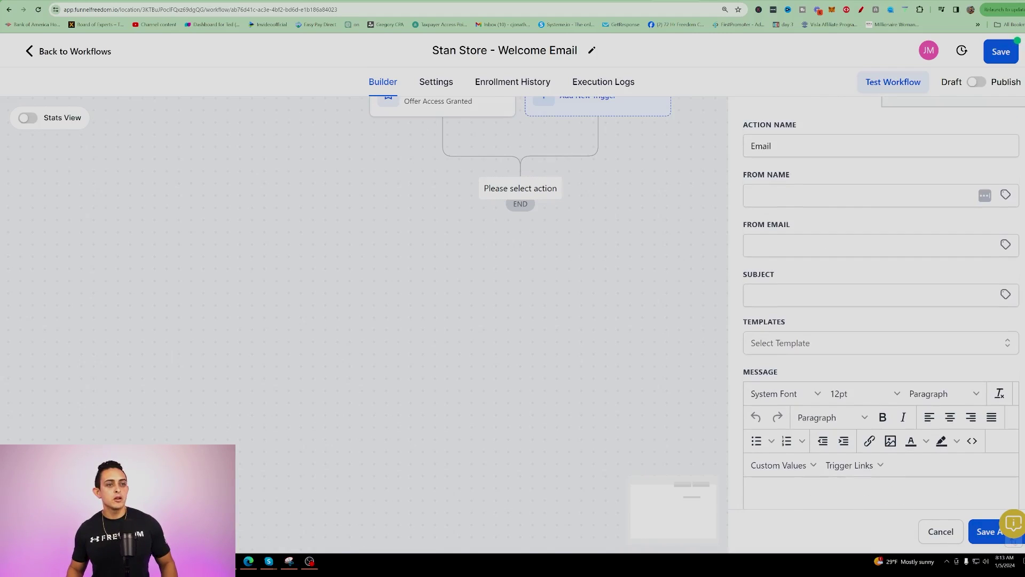
{"action": "left_click", "coordinate": [860, 295]}
{"action": "type", "text": "Hey"}
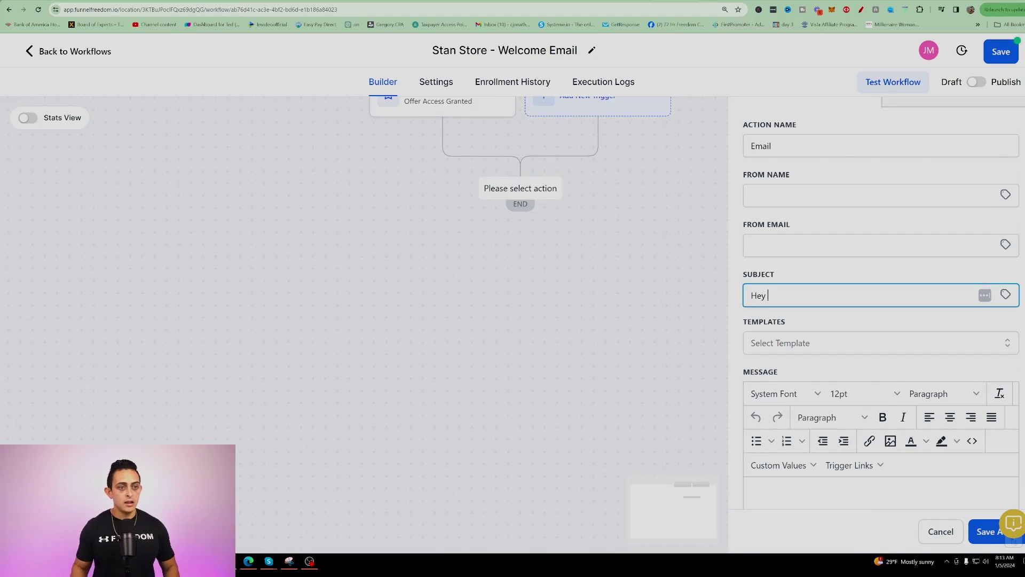
{"action": "scroll", "coordinate": [988, 255], "scroll_direction": "down", "scroll_amount": 2}
{"action": "scroll", "coordinate": [987, 255], "scroll_direction": "up", "scroll_amount": 1}
{"action": "left_click", "coordinate": [985, 254]}
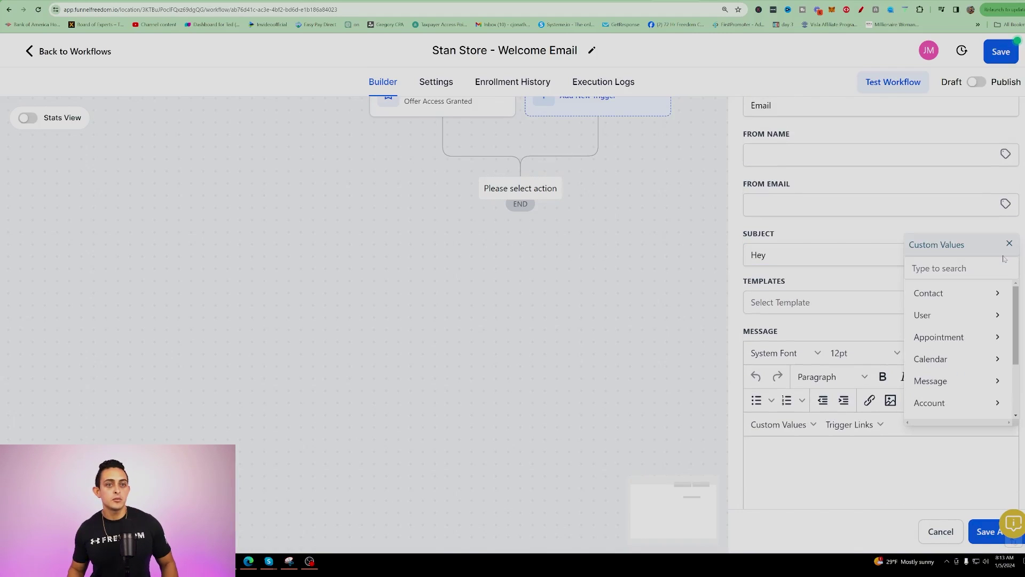
{"action": "left_click", "coordinate": [940, 295]}
{"action": "left_click", "coordinate": [914, 298]}
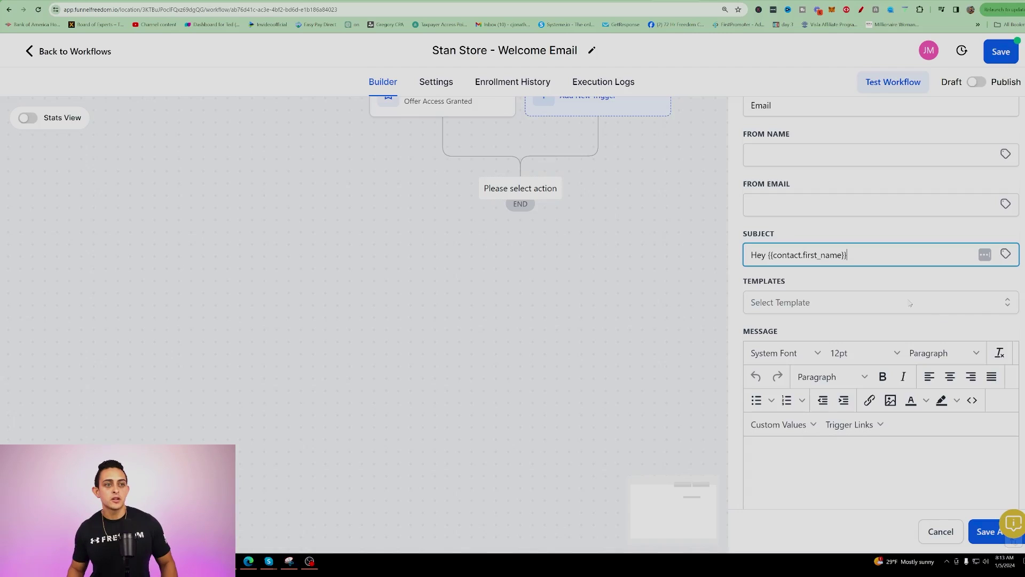
{"action": "type", "text": "! Heres"}
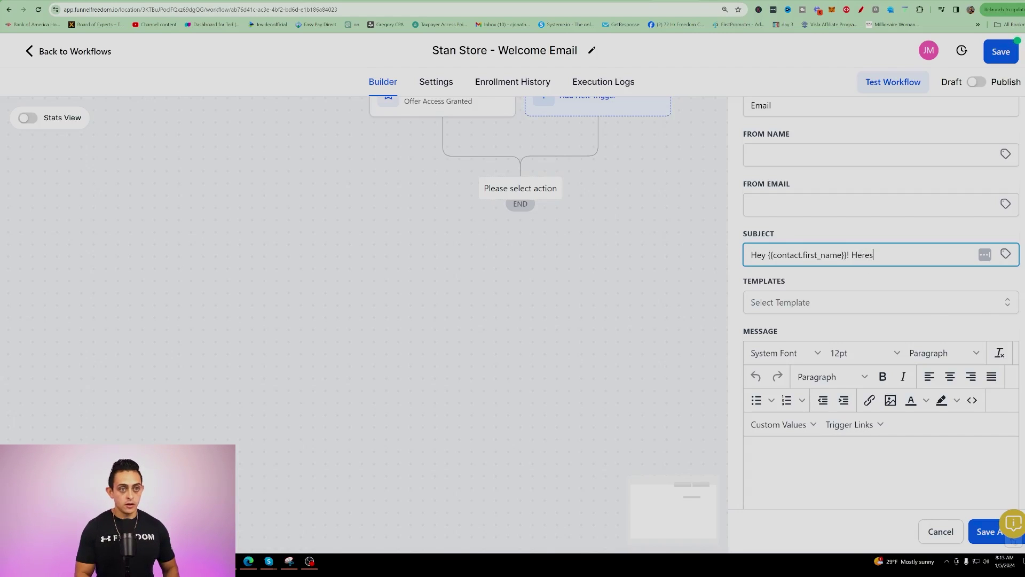
{"action": "key", "text": "BackSpace"}
{"action": "type", "text": "'s Your Course"}
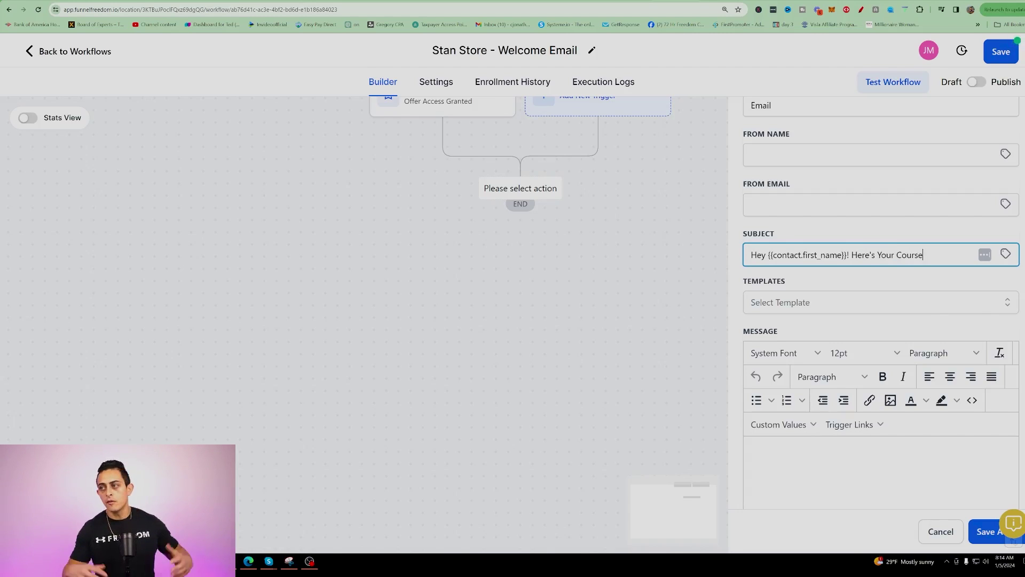
Start the email message with the greeting "Hello {{contact.first_name}}," using the contact first name custom value.
{"action": "scroll", "coordinate": [781, 258], "scroll_direction": "down", "scroll_amount": 1}
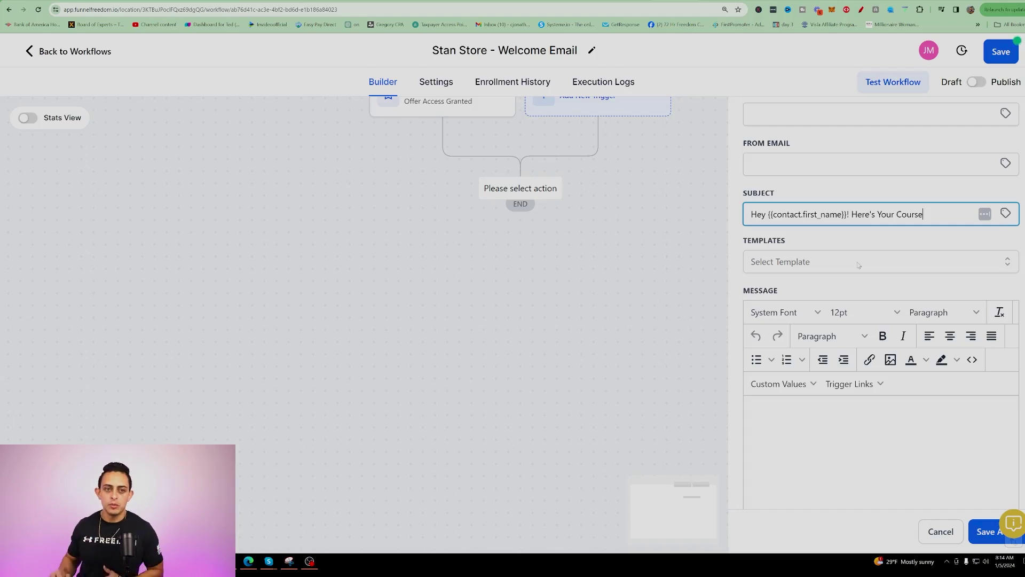
{"action": "scroll", "coordinate": [860, 320], "scroll_direction": "down", "scroll_amount": 2}
{"action": "left_click", "coordinate": [861, 366]}
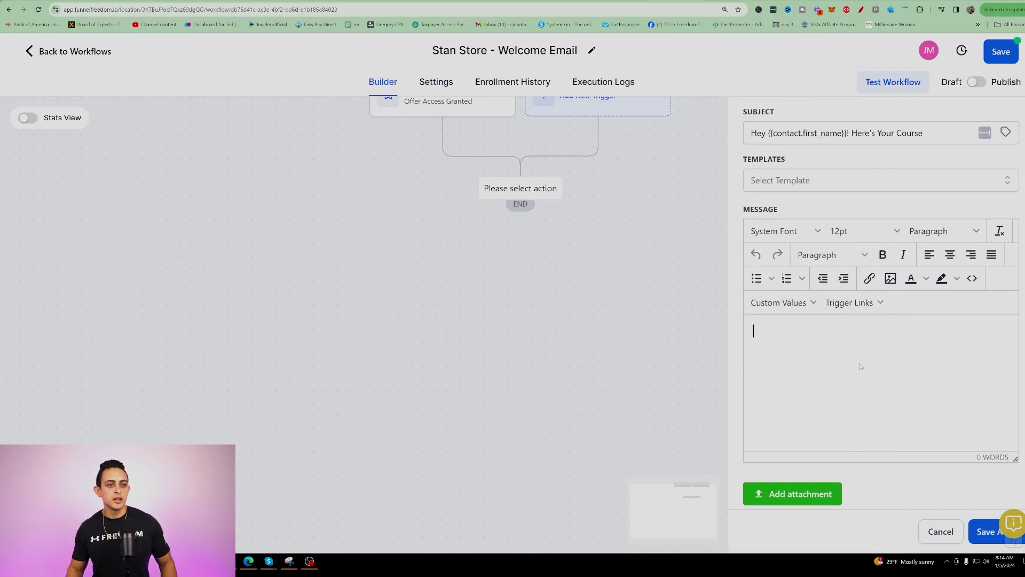
{"action": "type", "text": "Hello"}
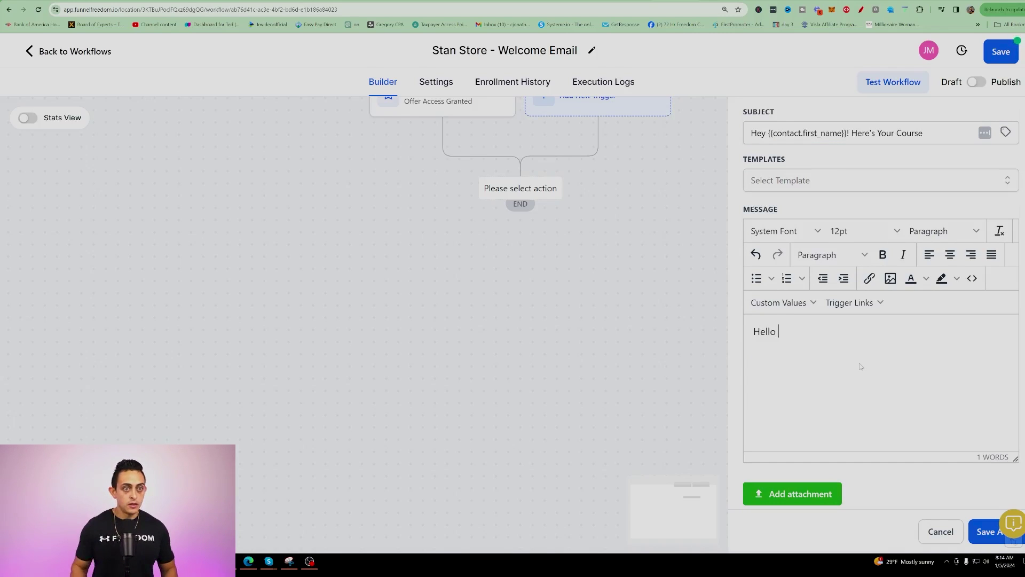
{"action": "left_click", "coordinate": [786, 302]}
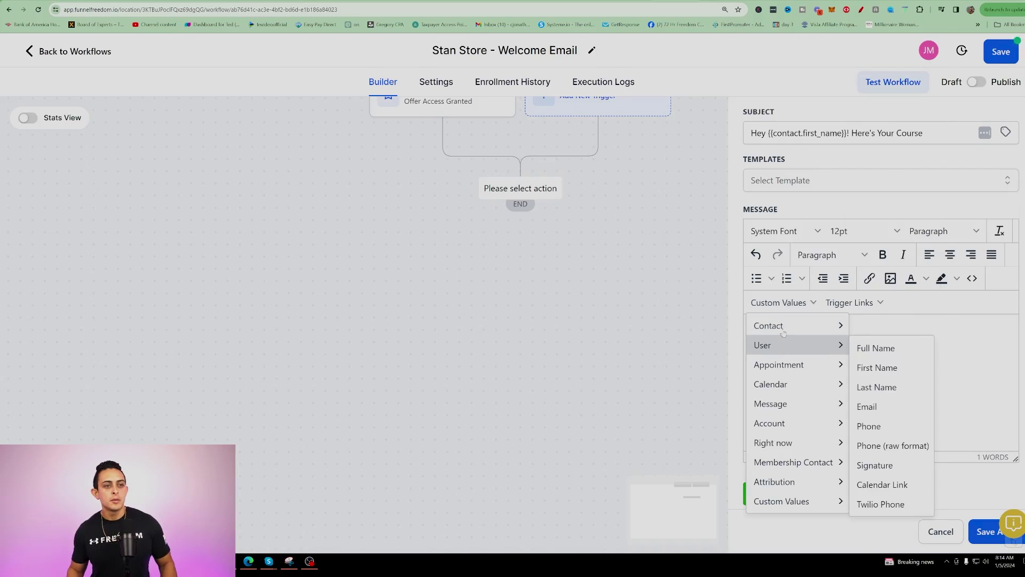
{"action": "mouse_move", "coordinate": [788, 327]}
{"action": "left_click", "coordinate": [880, 66]}
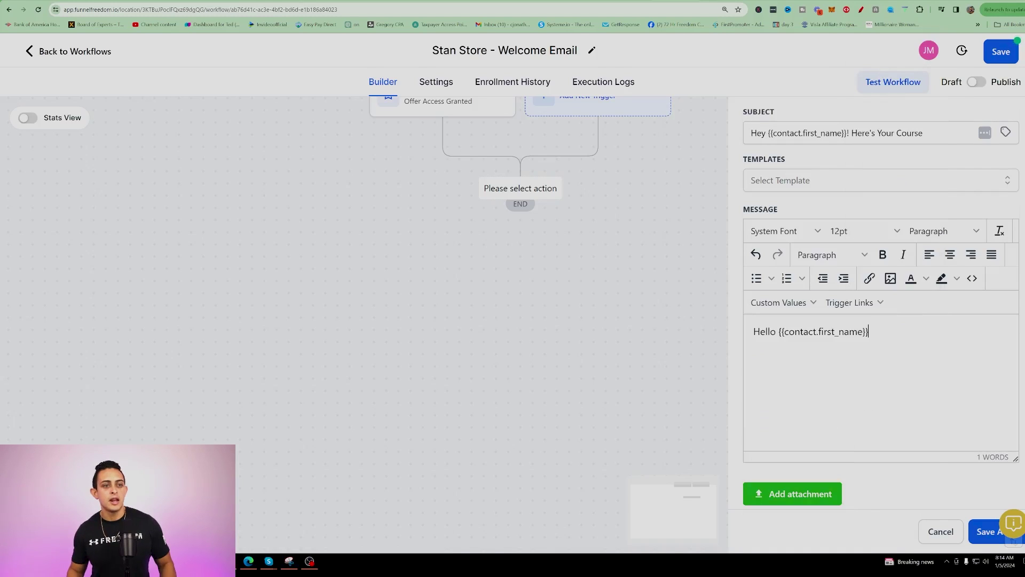
{"action": "type", "text": ","}
Below the greeting, add "Thank you for buying {{membership_contact.offer_title}}", inserting the membership contact's offer title as a custom value.
{"action": "key", "text": "Return"}
{"action": "key", "text": "Return"}
{"action": "type", "text": "Thank you for buying"}
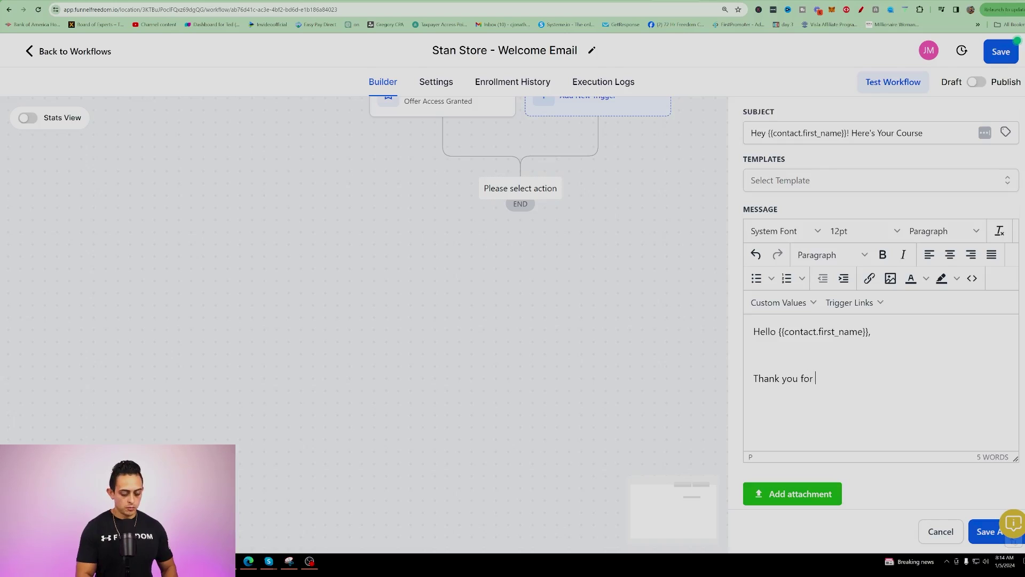
{"action": "left_click", "coordinate": [784, 303]}
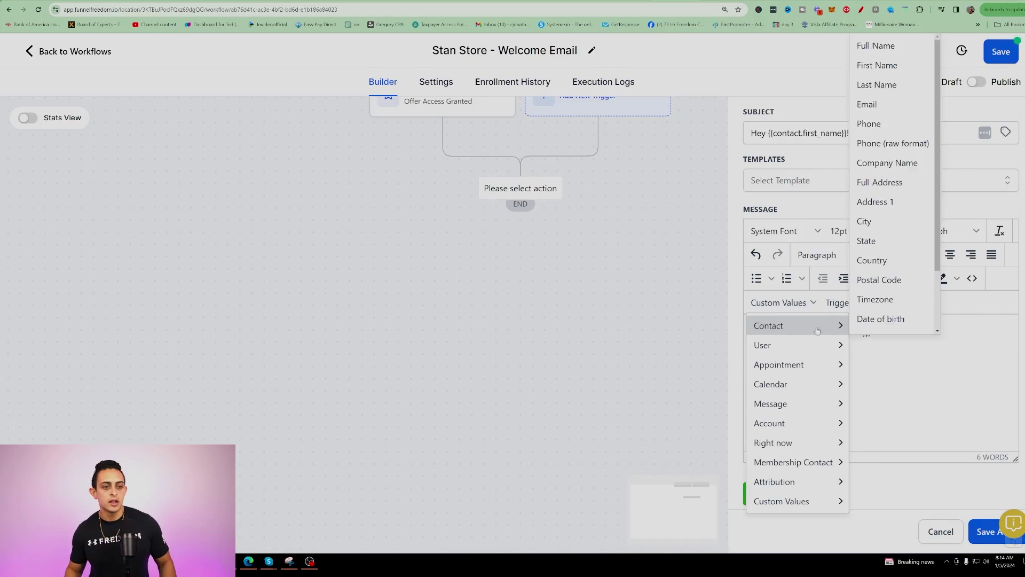
{"action": "mouse_move", "coordinate": [820, 463]}
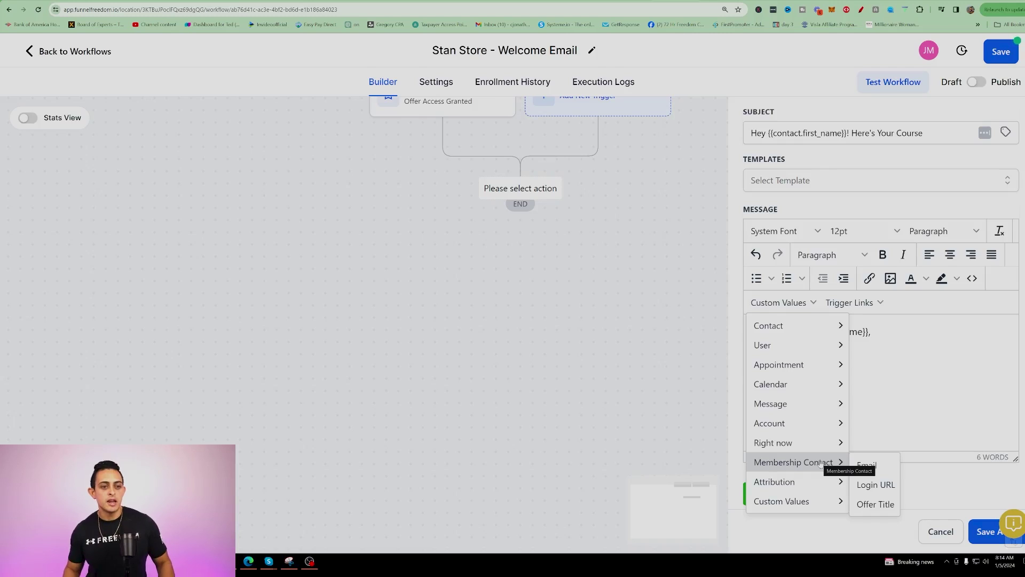
{"action": "left_click", "coordinate": [881, 504]}
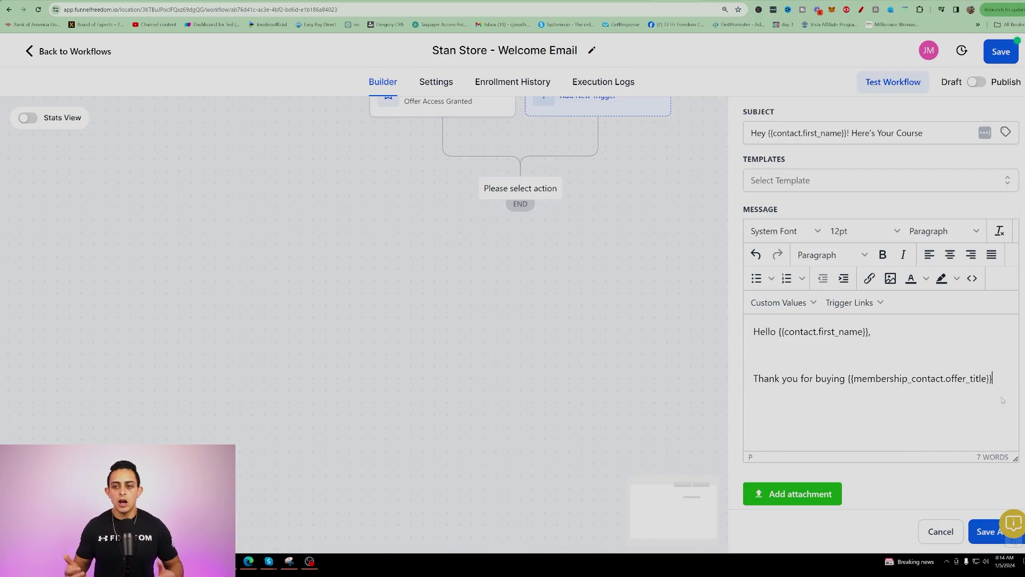
Below the thank-you line, add "Here is how you get access to the program:" followed by the membership contact's login URL custom value.
{"action": "key", "text": "Return"}
{"action": "type", "text": "Here "}
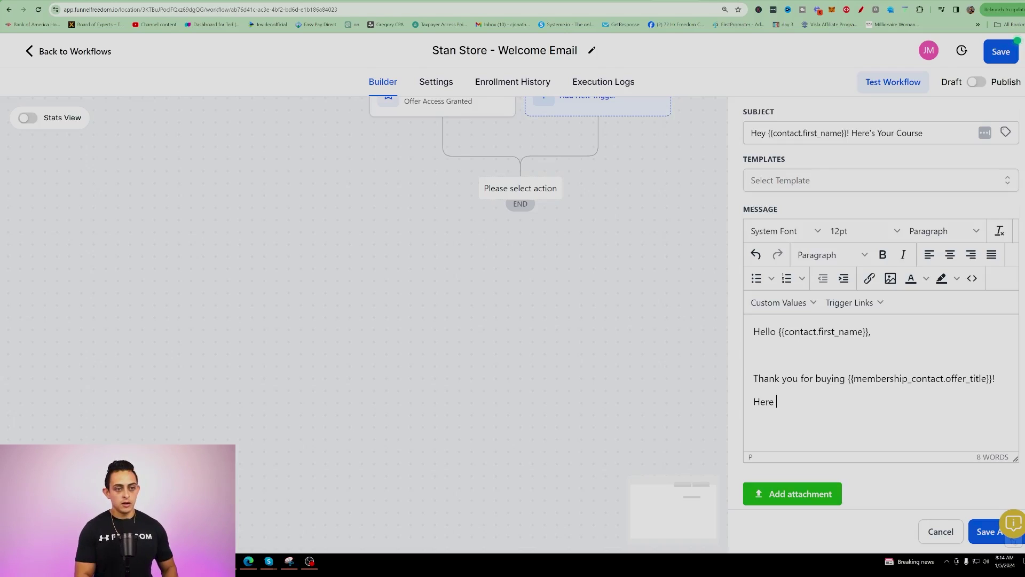
{"action": "type", "text": "is how you g"}
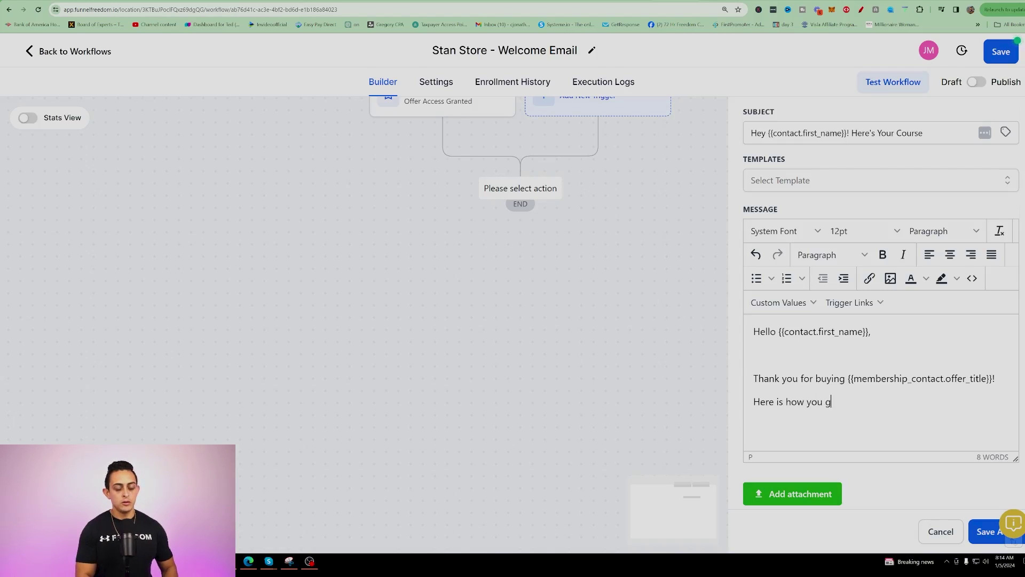
{"action": "type", "text": "et access to the program:"}
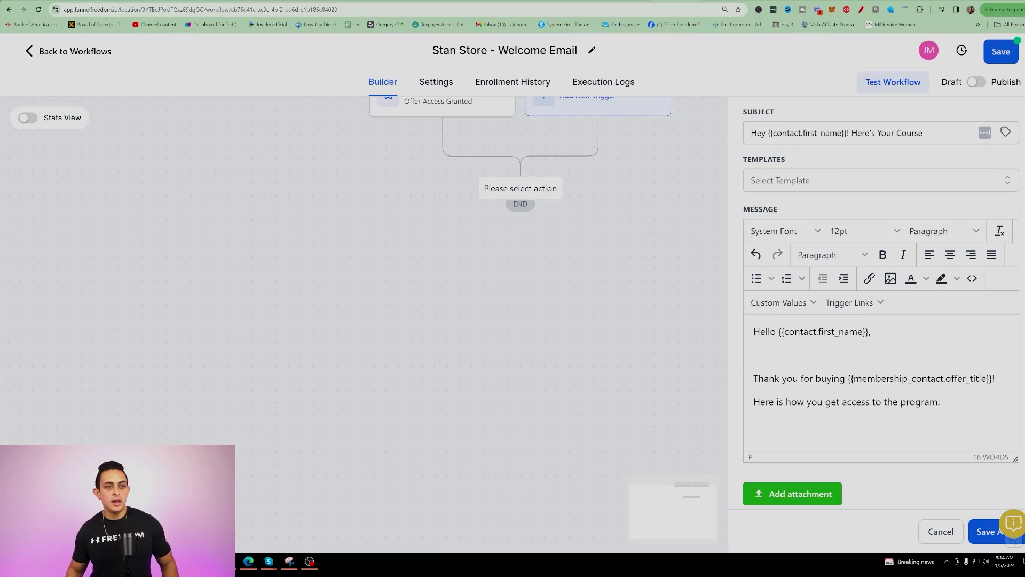
{"action": "left_click", "coordinate": [793, 303]}
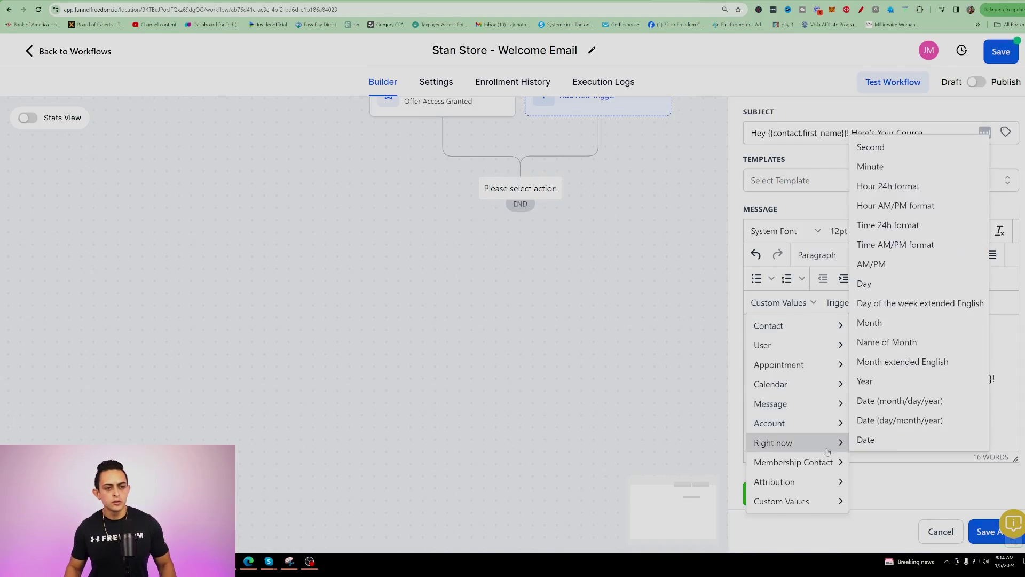
{"action": "mouse_move", "coordinate": [810, 462]}
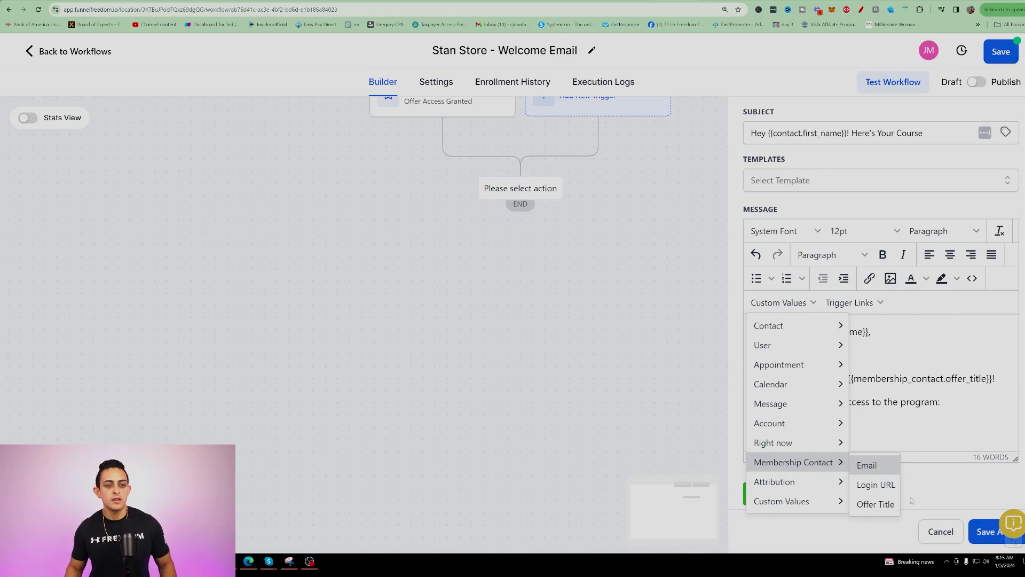
{"action": "left_click", "coordinate": [869, 485]}
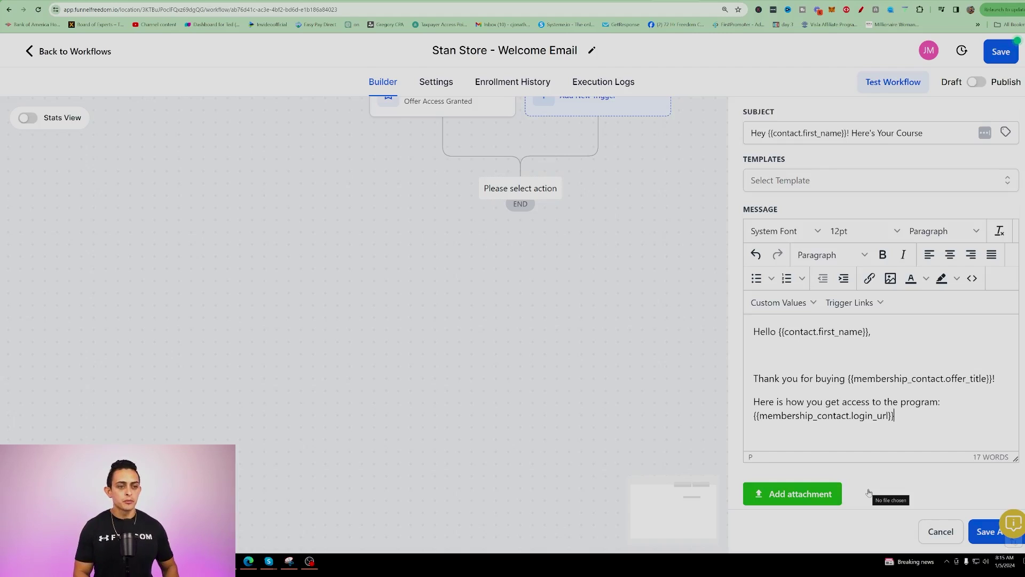
Below the login URL, add "here is how you get access to the Facebook Group:" with "Facebook Group URL" on the following line.
{"action": "scroll", "coordinate": [869, 493], "scroll_direction": "down", "scroll_amount": 2}
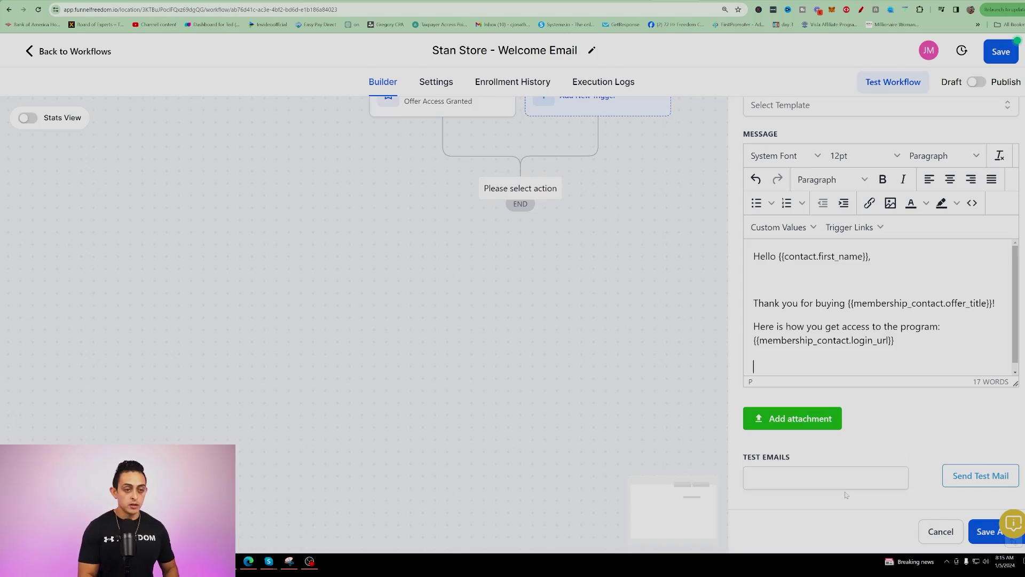
{"action": "type", "text": "He"}
{"action": "key", "text": "BackSpace"}
{"action": "type", "text": "here is how yo"}
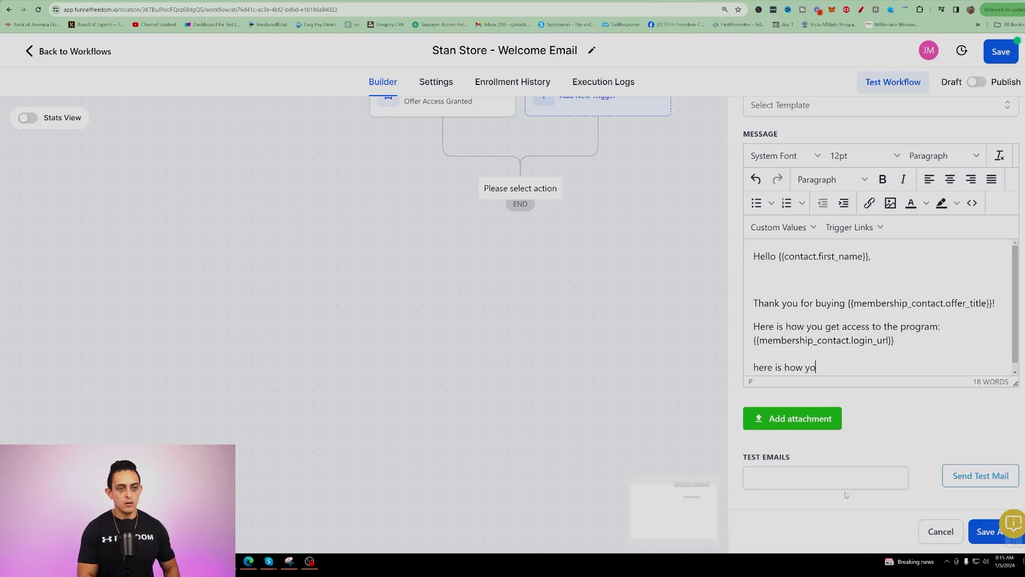
{"action": "type", "text": "u get access to the"}
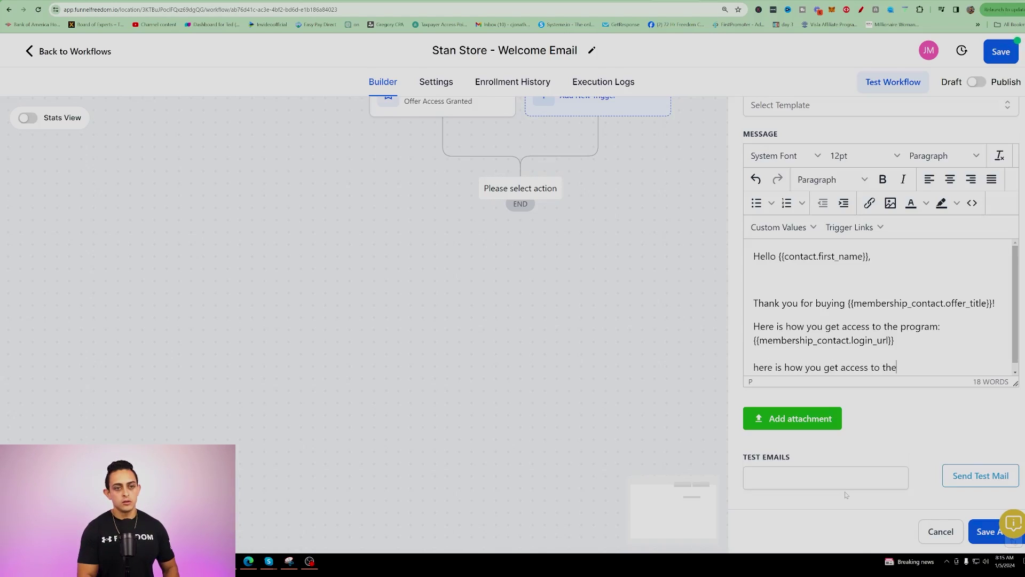
{"action": "type", "text": " Facebook Group:"}
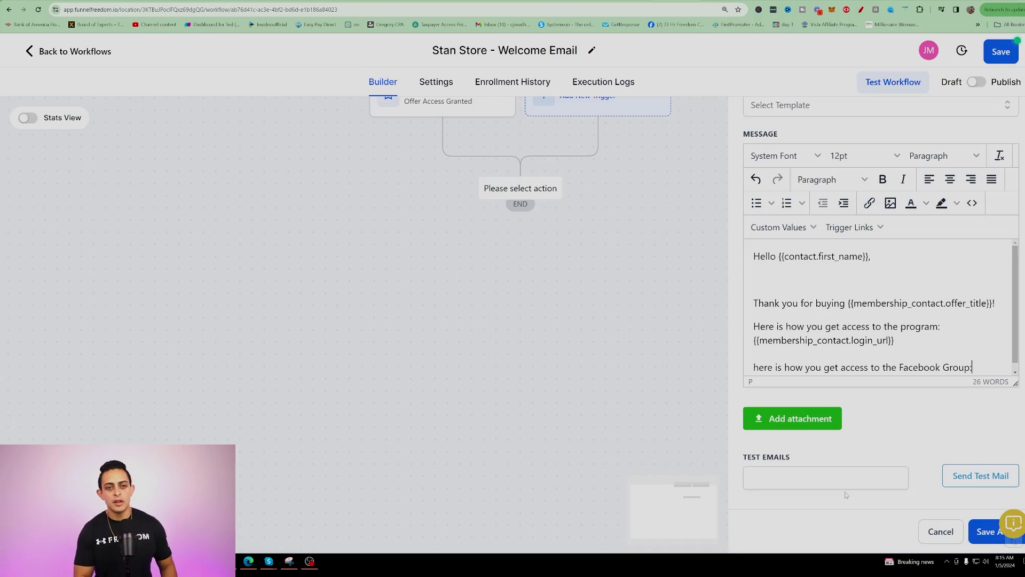
{"action": "key", "text": "Return"}
{"action": "type", "text": "Fac"}
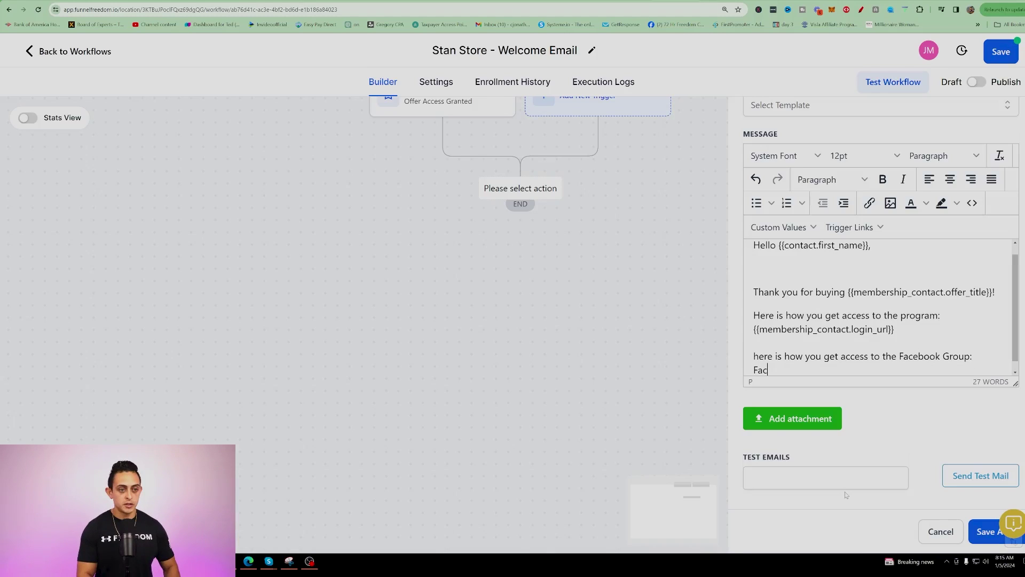
{"action": "type", "text": "ebook U"}
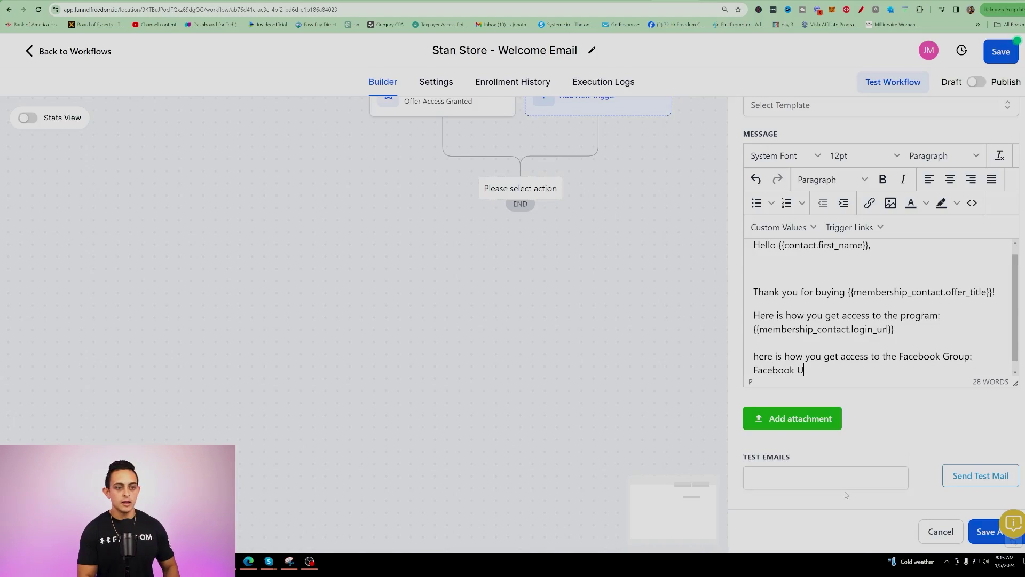
{"action": "key", "text": "BackSpace"}
{"action": "type", "text": "Group URL"}
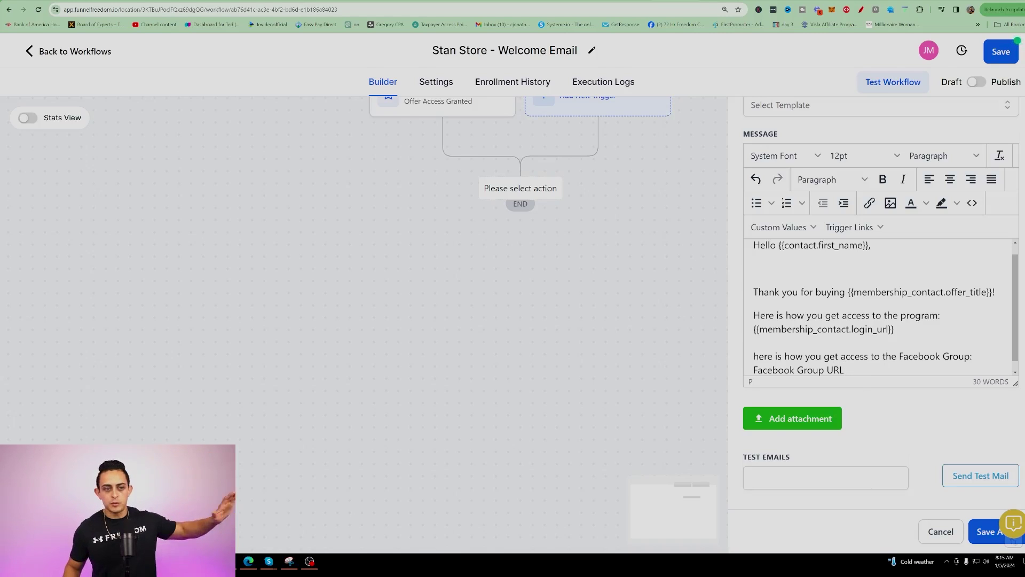
Turn the "Facebook Group URL" text into a link to facebook.com/group.
{"action": "left_click_drag", "start_coordinate": [845, 370], "coordinate": [723, 369]}
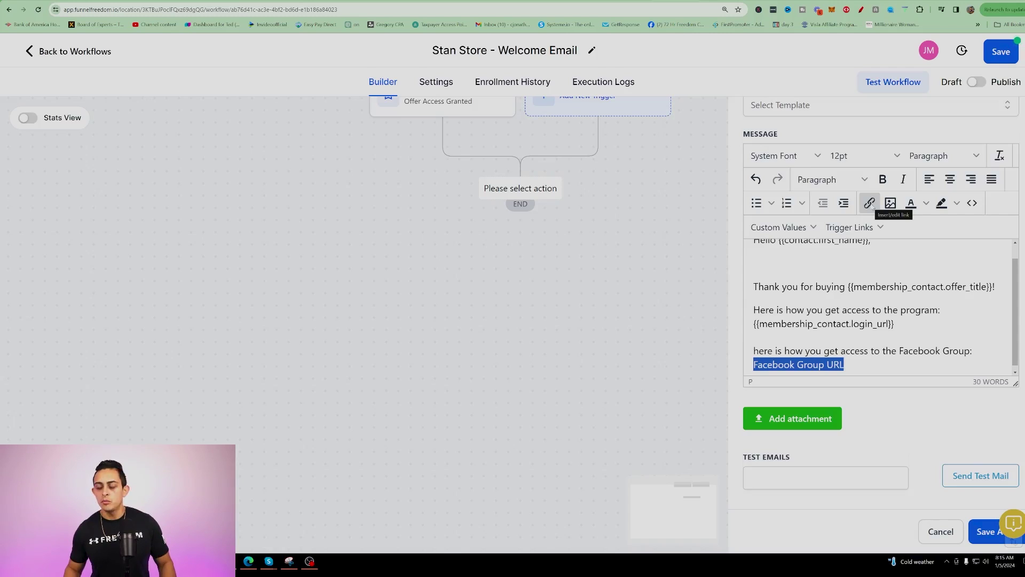
{"action": "left_click", "coordinate": [870, 204]}
{"action": "type", "text": "face"}
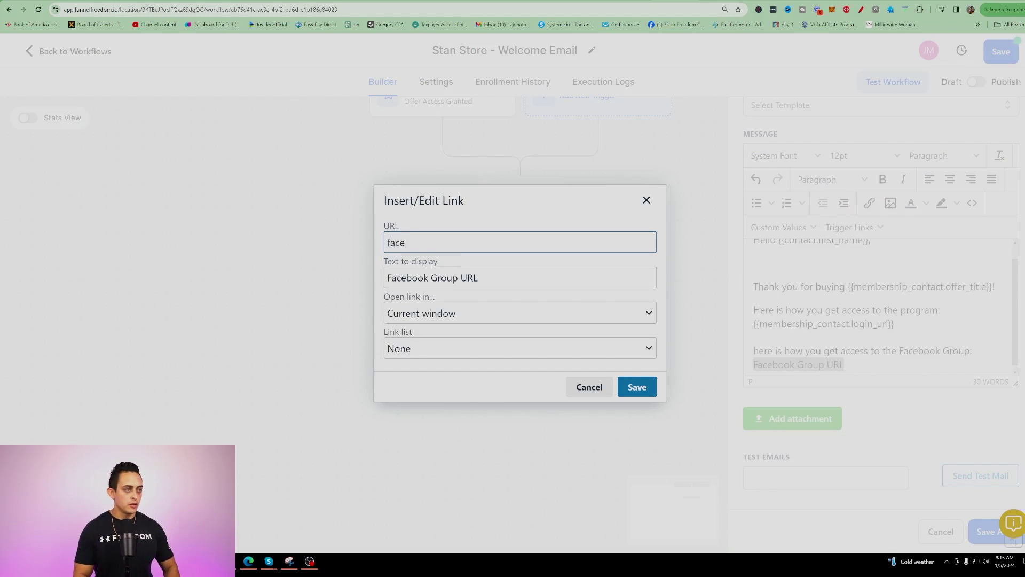
{"action": "type", "text": "book"}
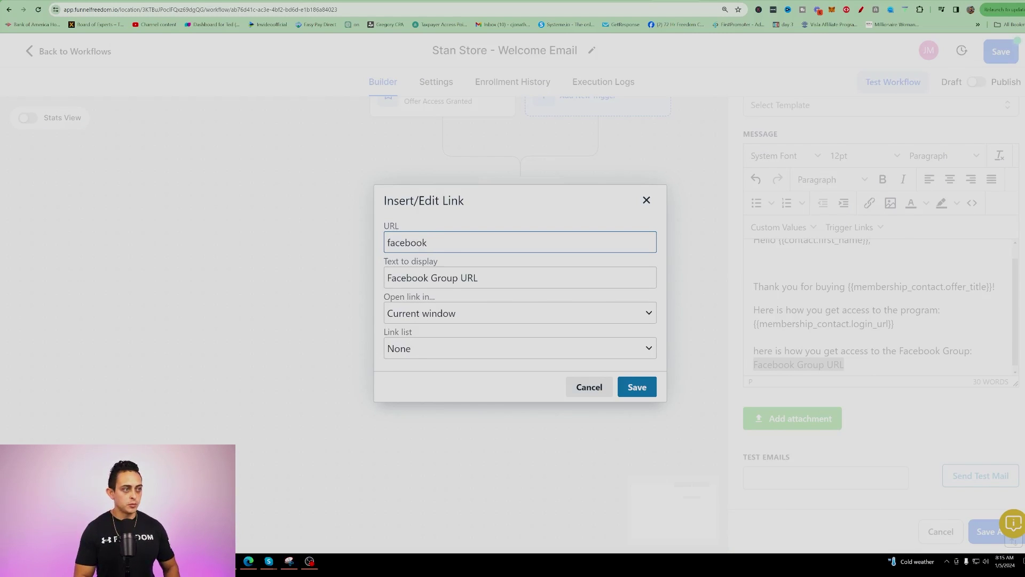
{"action": "type", "text": "/"}
{"action": "key", "text": "BackSpace"}
{"action": "type", "text": ".com/"}
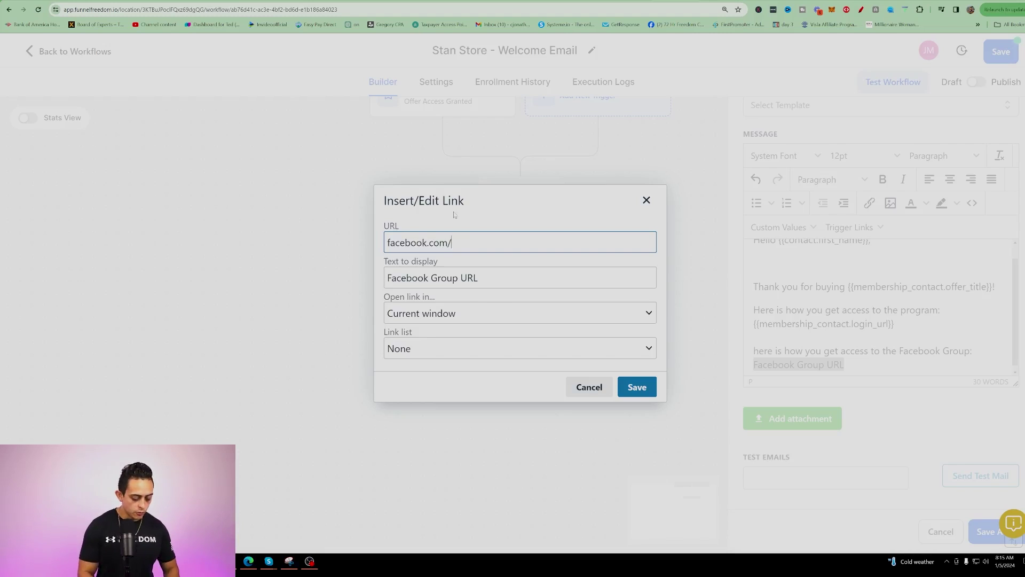
{"action": "type", "text": "group"}
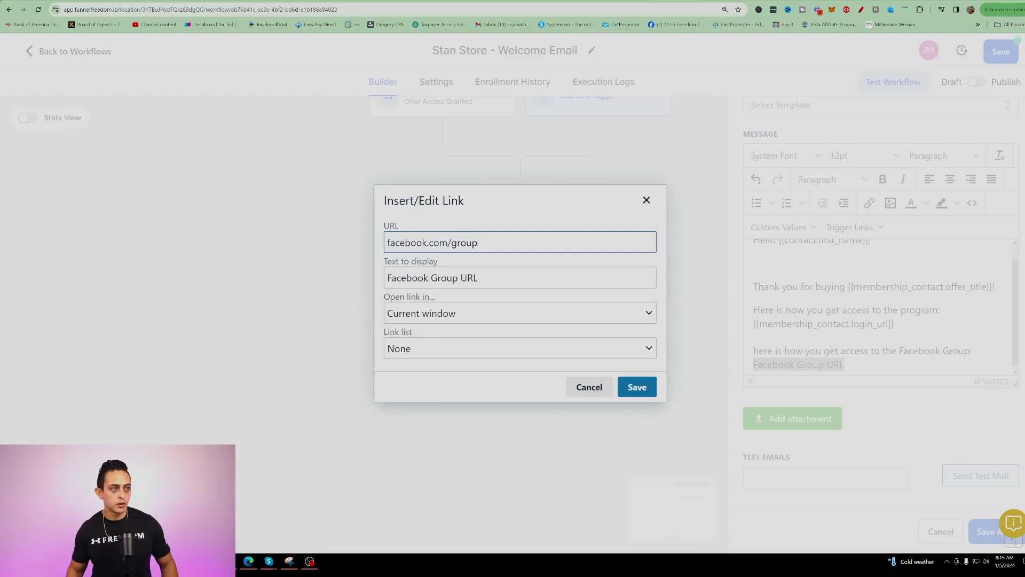
{"action": "left_click", "coordinate": [638, 387]}
{"action": "left_click_drag", "start_coordinate": [753, 364], "coordinate": [844, 364]}
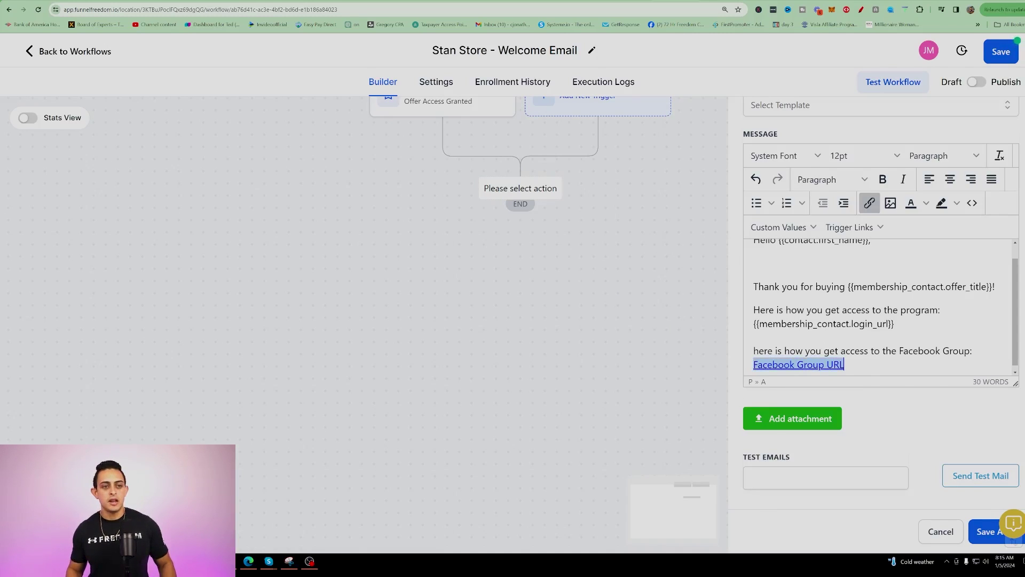
Close the email message with "Hope you crush it with this program" and the sender's full name on the line below.
{"action": "key", "text": "Right"}
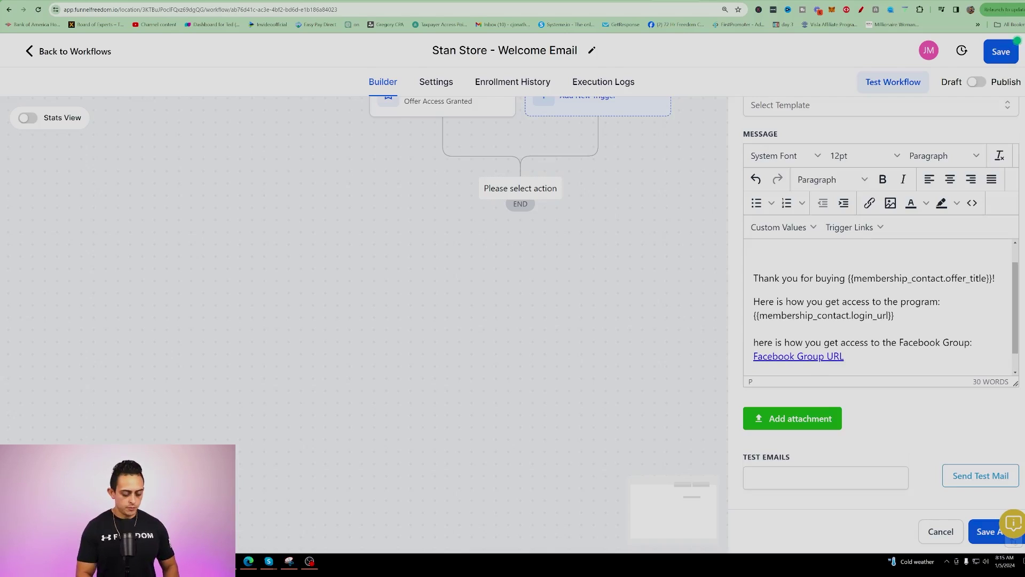
{"action": "key", "text": "Return"}
{"action": "type", "text": "Hope you crush it with "}
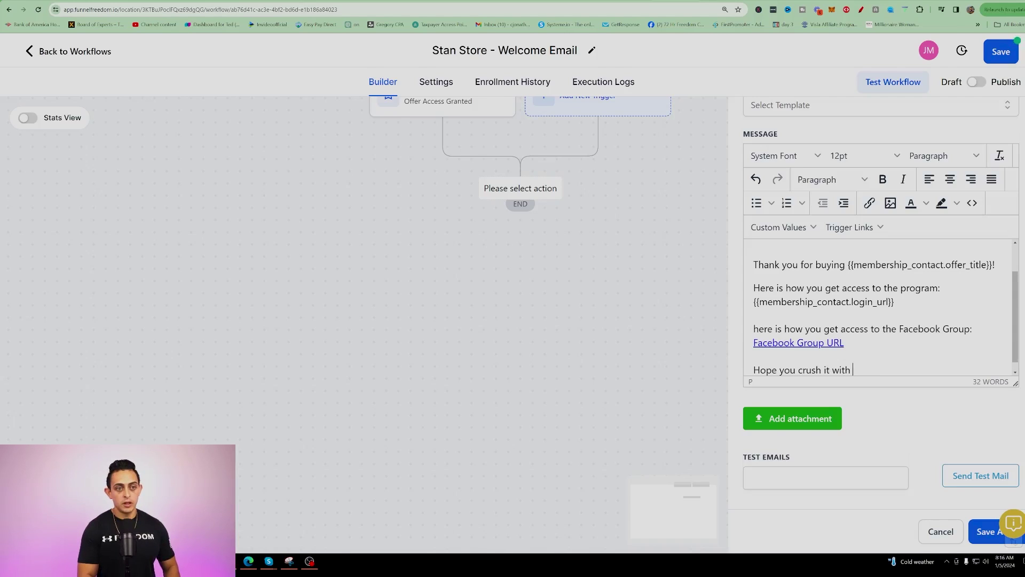
{"action": "type", "text": "this program,"}
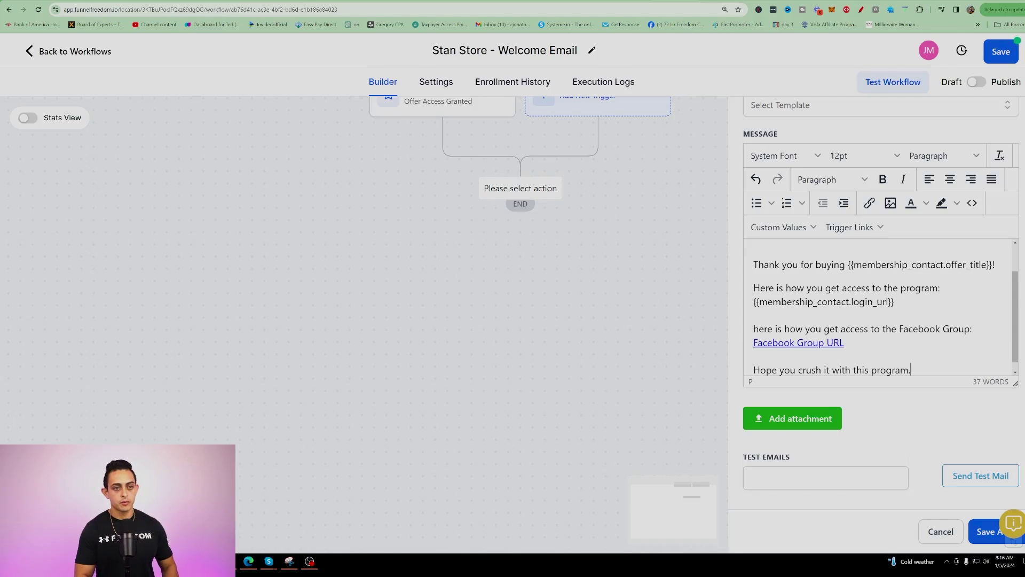
{"action": "key", "text": "shift+Return"}
{"action": "type", "text": "Jonathan Montoya"}
{"action": "scroll", "coordinate": [879, 307], "scroll_direction": "up", "scroll_amount": 2}
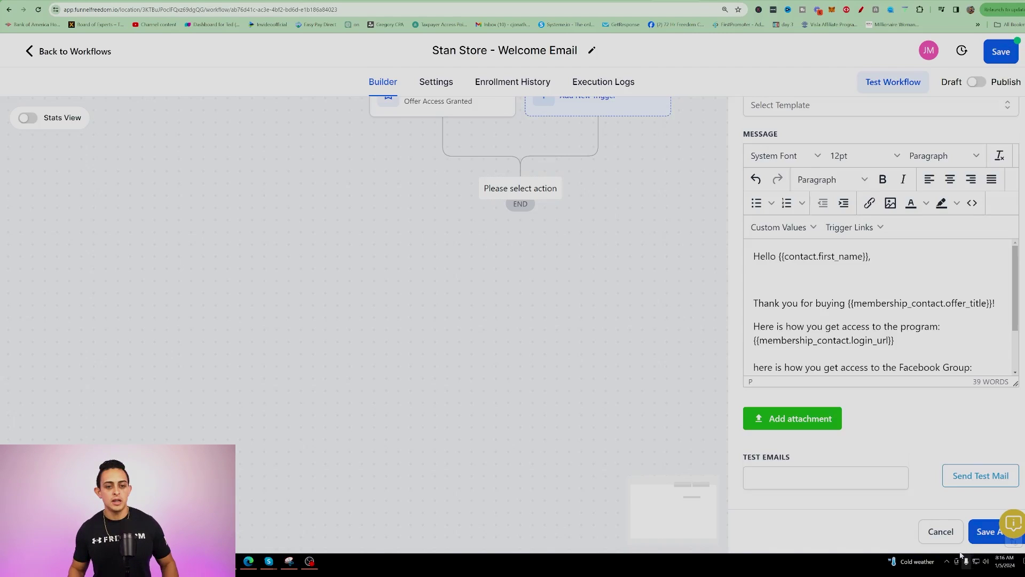
Save the email action, and switch the welcome email workflow from draft to published and save it.
{"action": "left_click", "coordinate": [986, 532]}
{"action": "scroll", "coordinate": [672, 337], "scroll_direction": "up", "scroll_amount": 2}
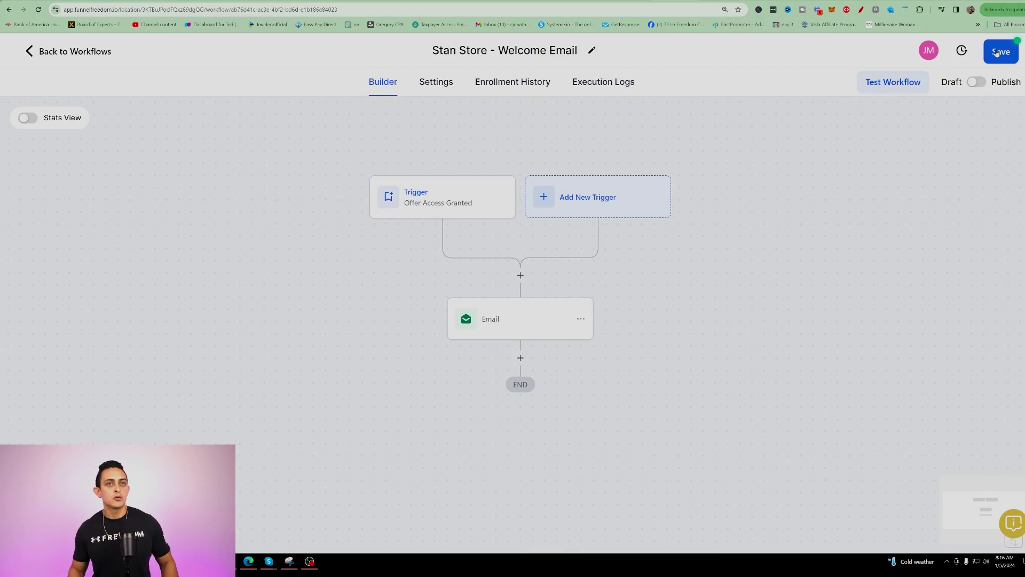
{"action": "left_click", "coordinate": [975, 82]}
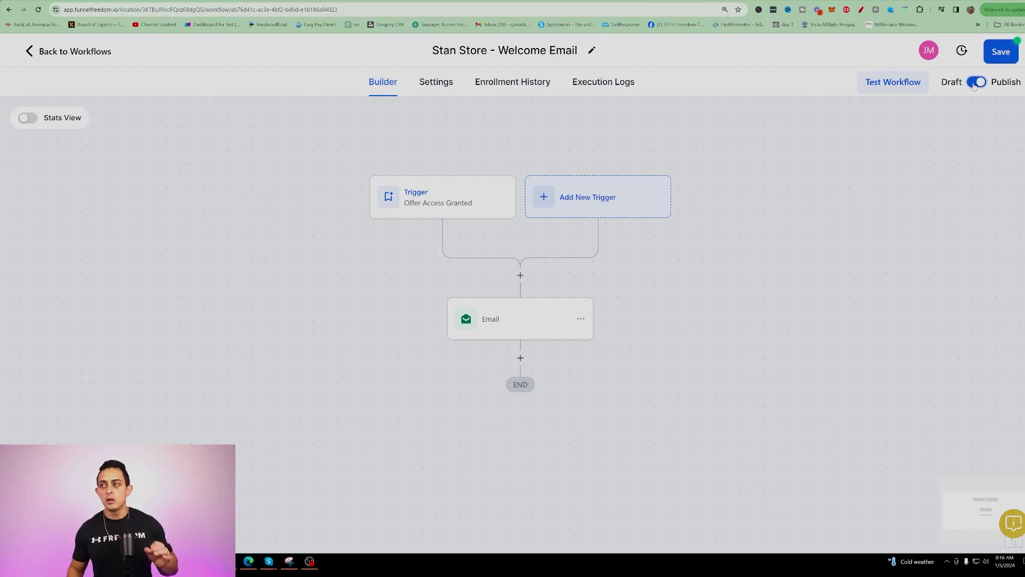
{"action": "left_click", "coordinate": [1001, 51]}
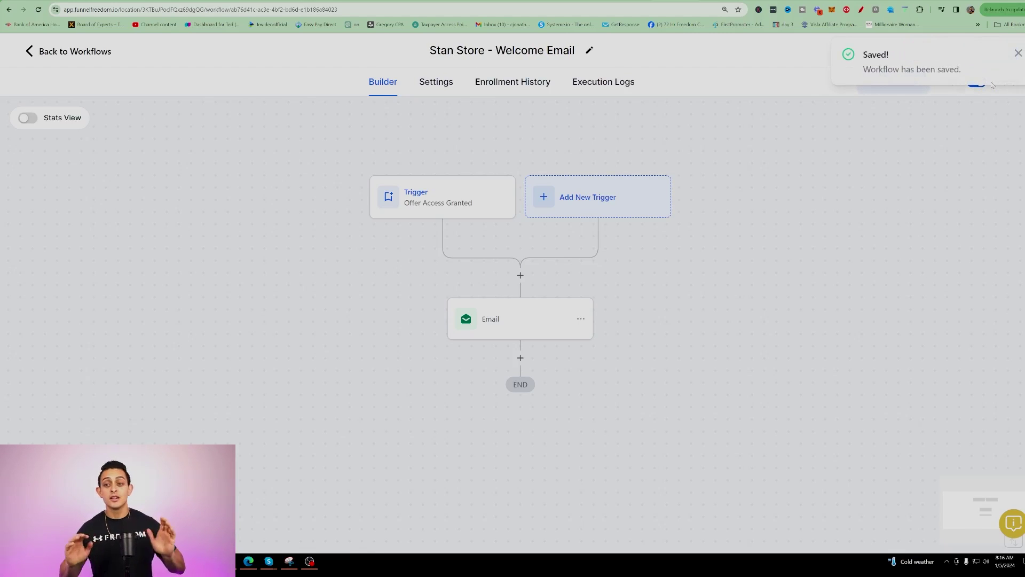
Return to the workflow list and circle "Stan Store - Welcome Email" and "Stan Store Workflow (test)" in red with the pen annotation tool.
{"action": "key", "text": "alt+Left"}
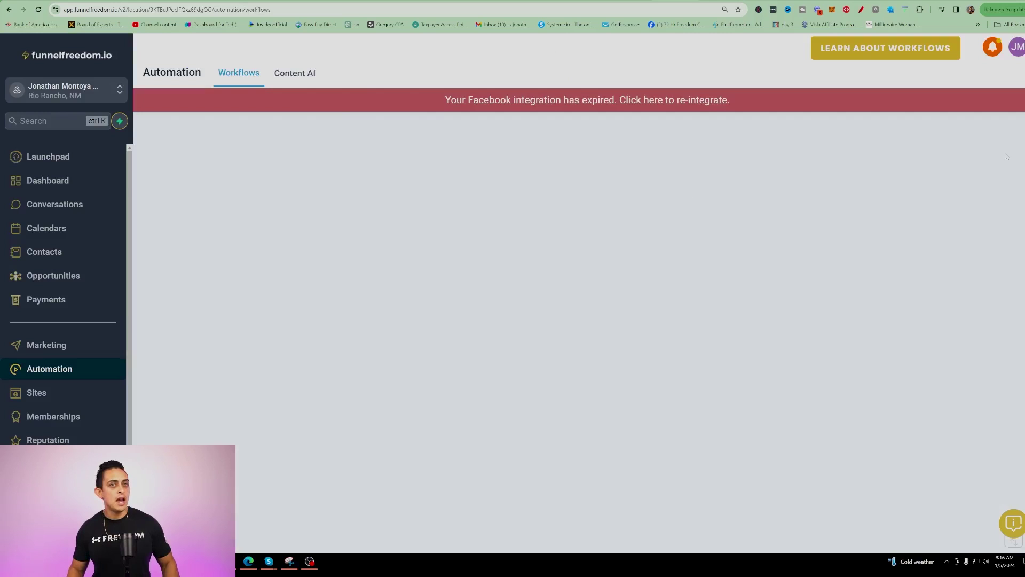
{"action": "scroll", "coordinate": [466, 197], "scroll_direction": "down", "scroll_amount": 1}
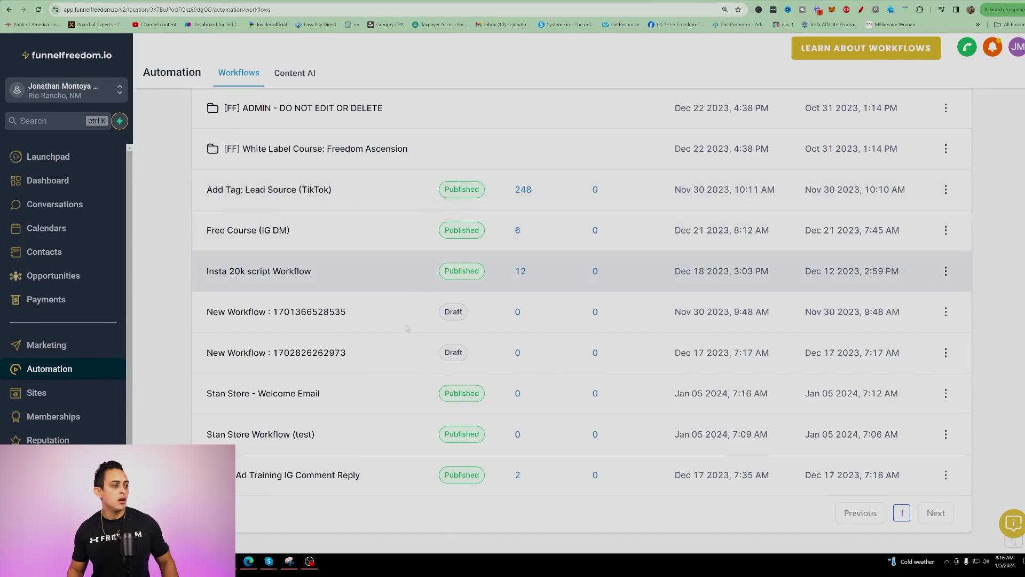
{"action": "left_click", "coordinate": [861, 11]}
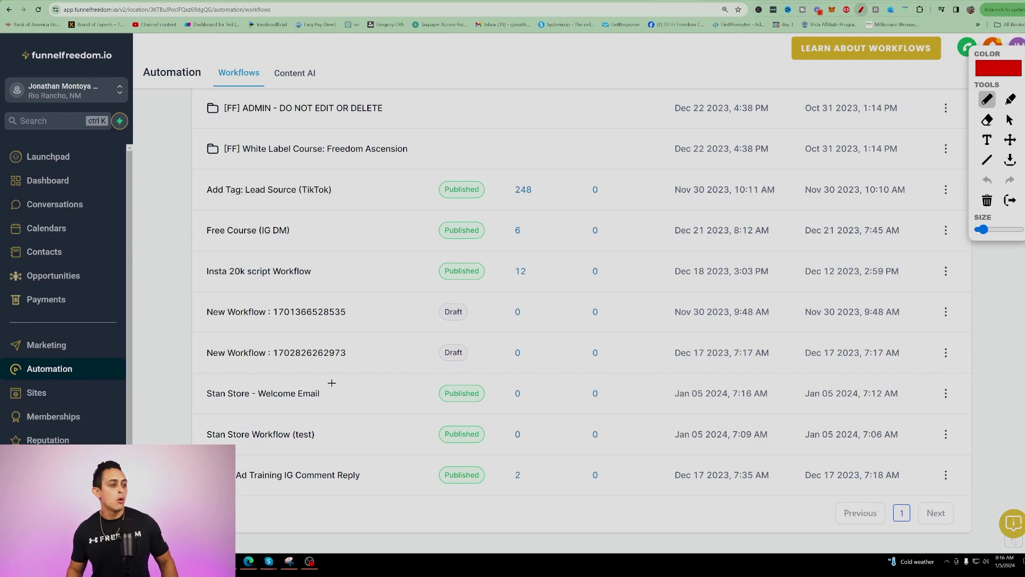
{"action": "mouse_move", "coordinate": [351, 383]}
{"action": "left_mouse_down"}
{"action": "mouse_move", "coordinate": [223, 388]}
{"action": "mouse_move", "coordinate": [287, 417]}
{"action": "left_mouse_up"}
{"action": "mouse_move", "coordinate": [304, 380]}
{"action": "left_mouse_down"}
{"action": "mouse_move", "coordinate": [232, 425]}
{"action": "mouse_move", "coordinate": [347, 446]}
{"action": "mouse_move", "coordinate": [261, 422]}
{"action": "left_mouse_up"}
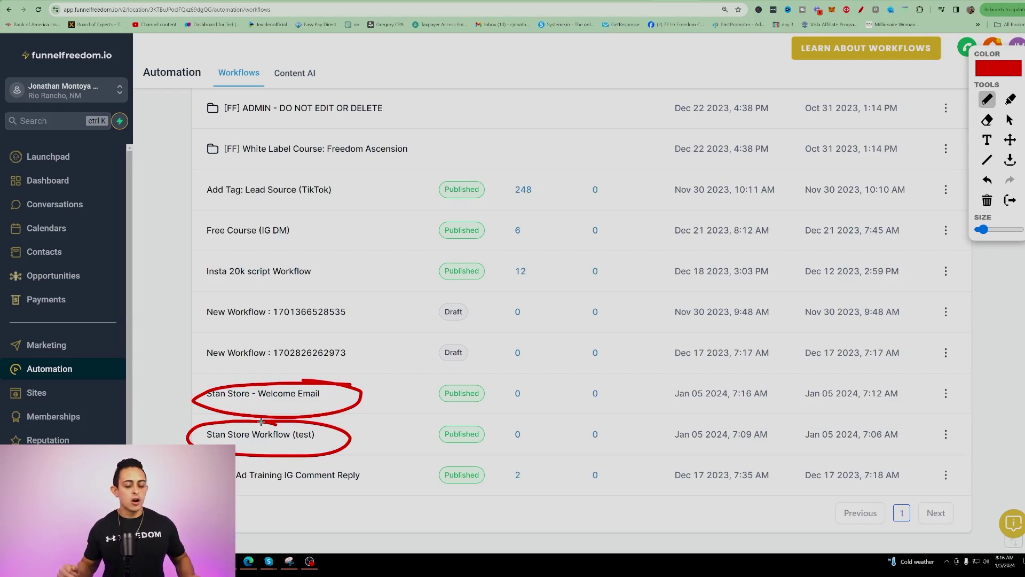